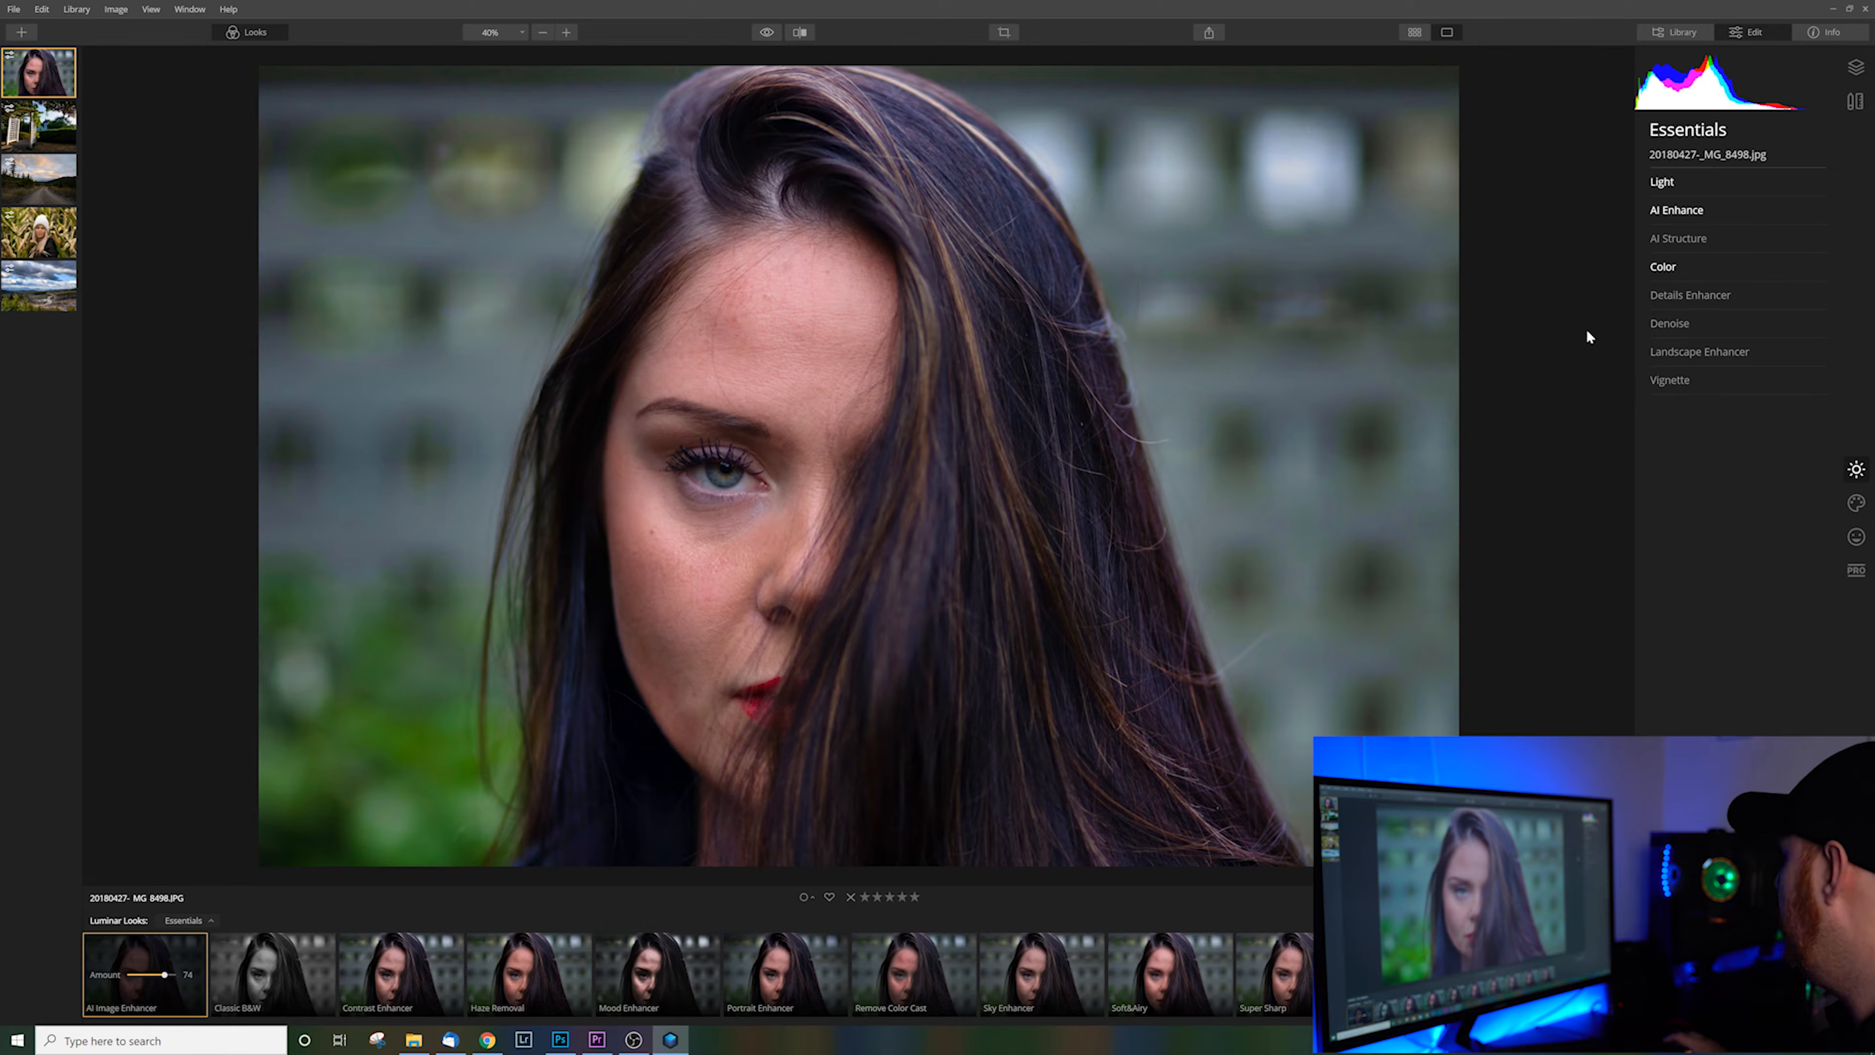
Step: Review the Light and AI Enhance adjustments in the Essentials tools
left_click(1664, 183)
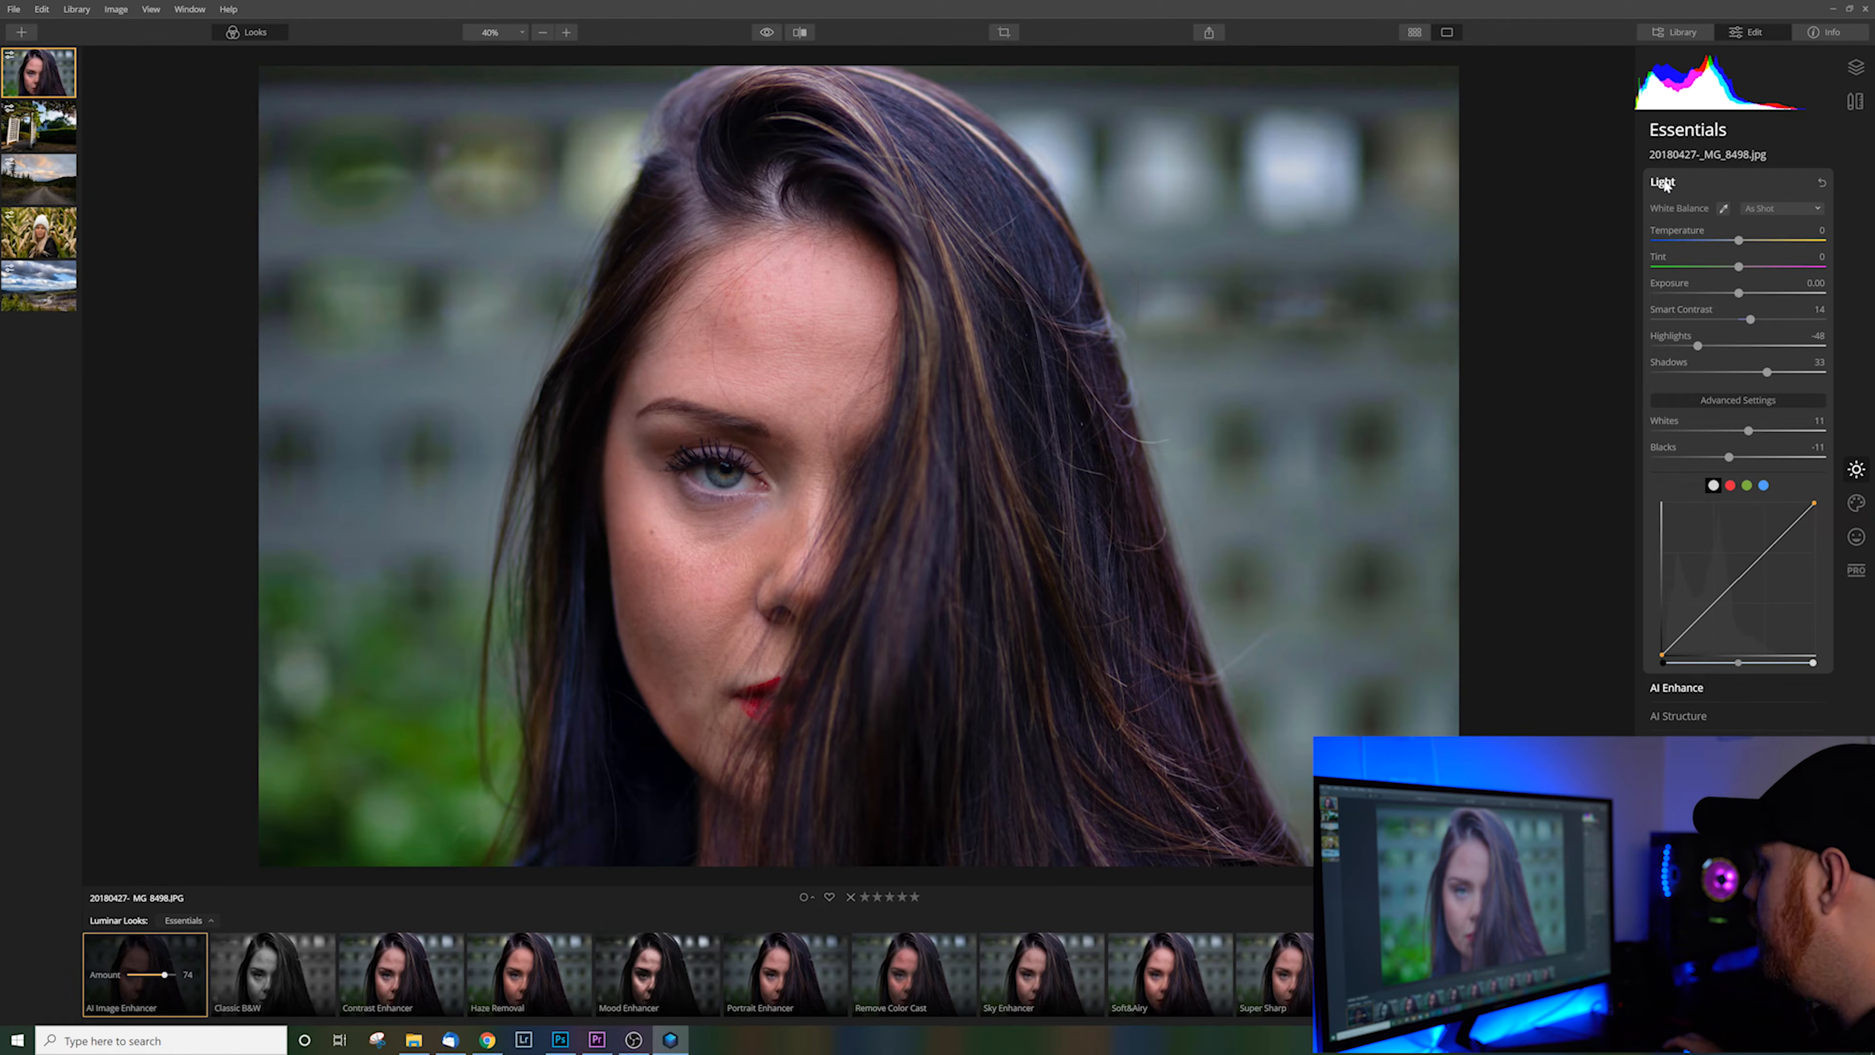
left_click(1664, 182)
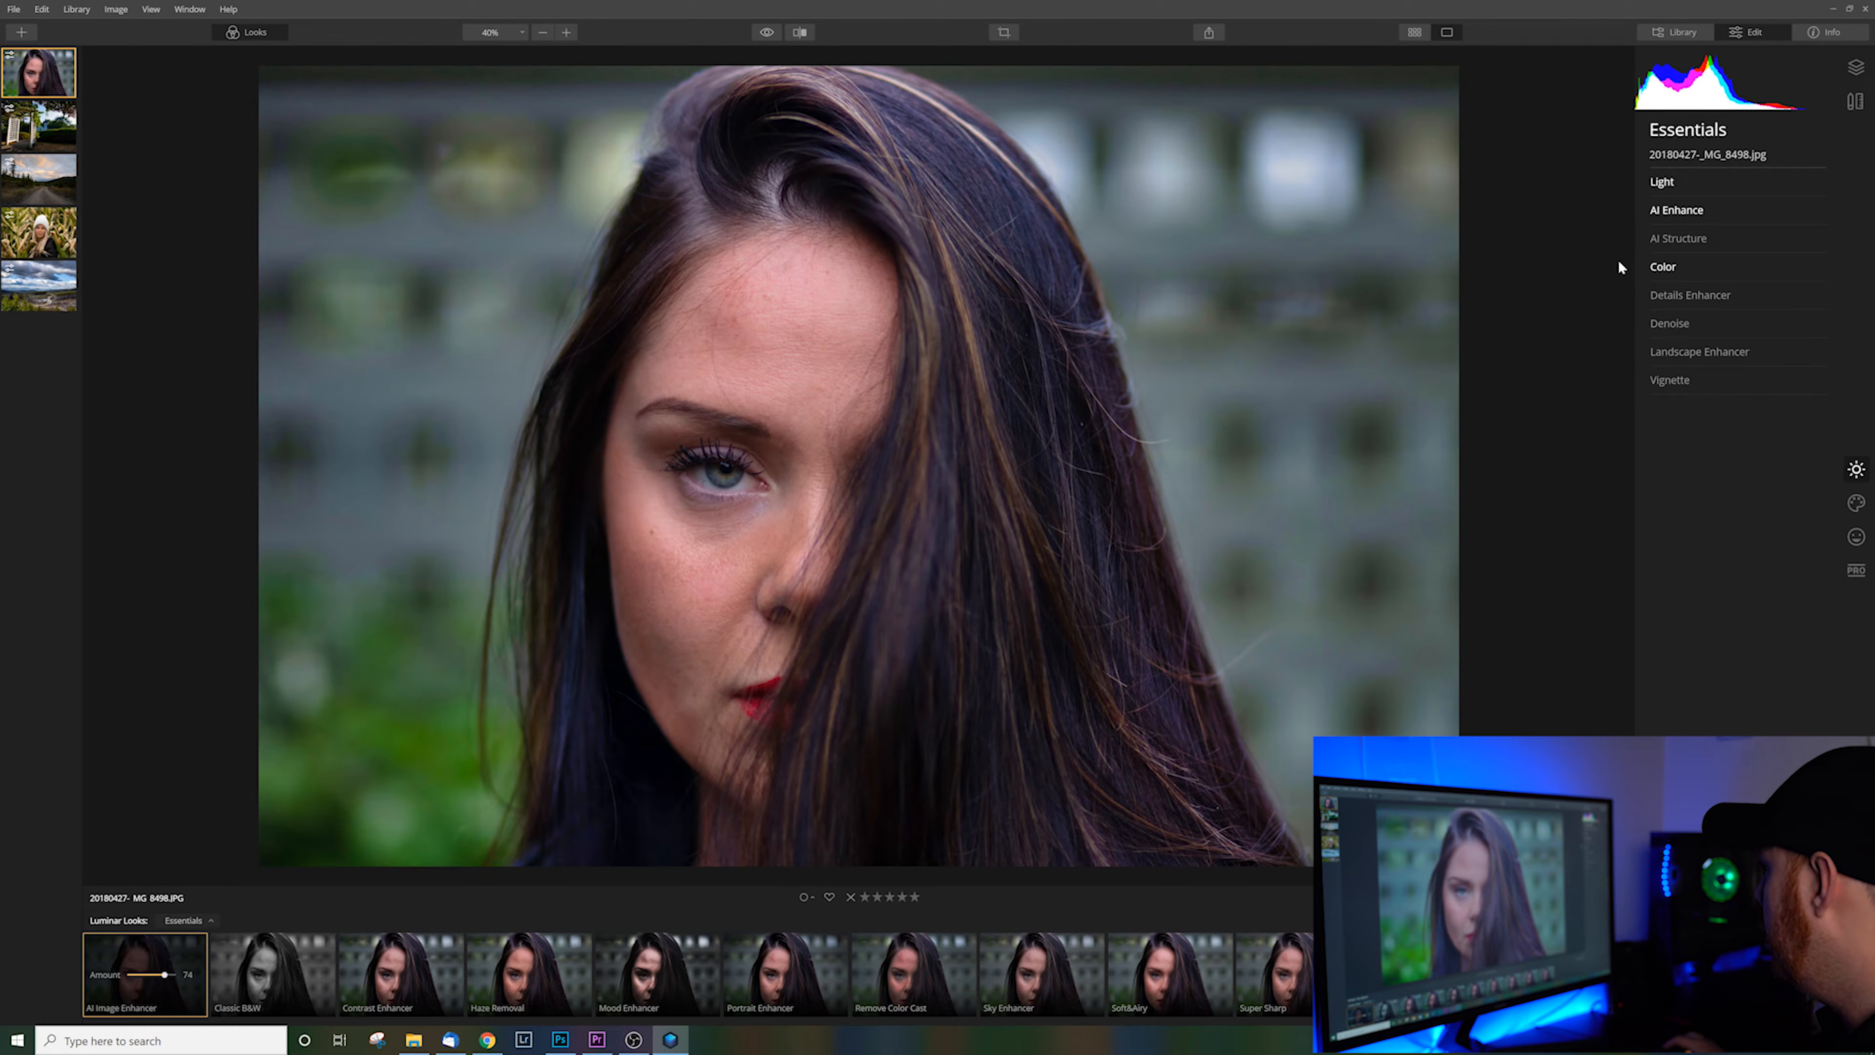
left_click(1673, 209)
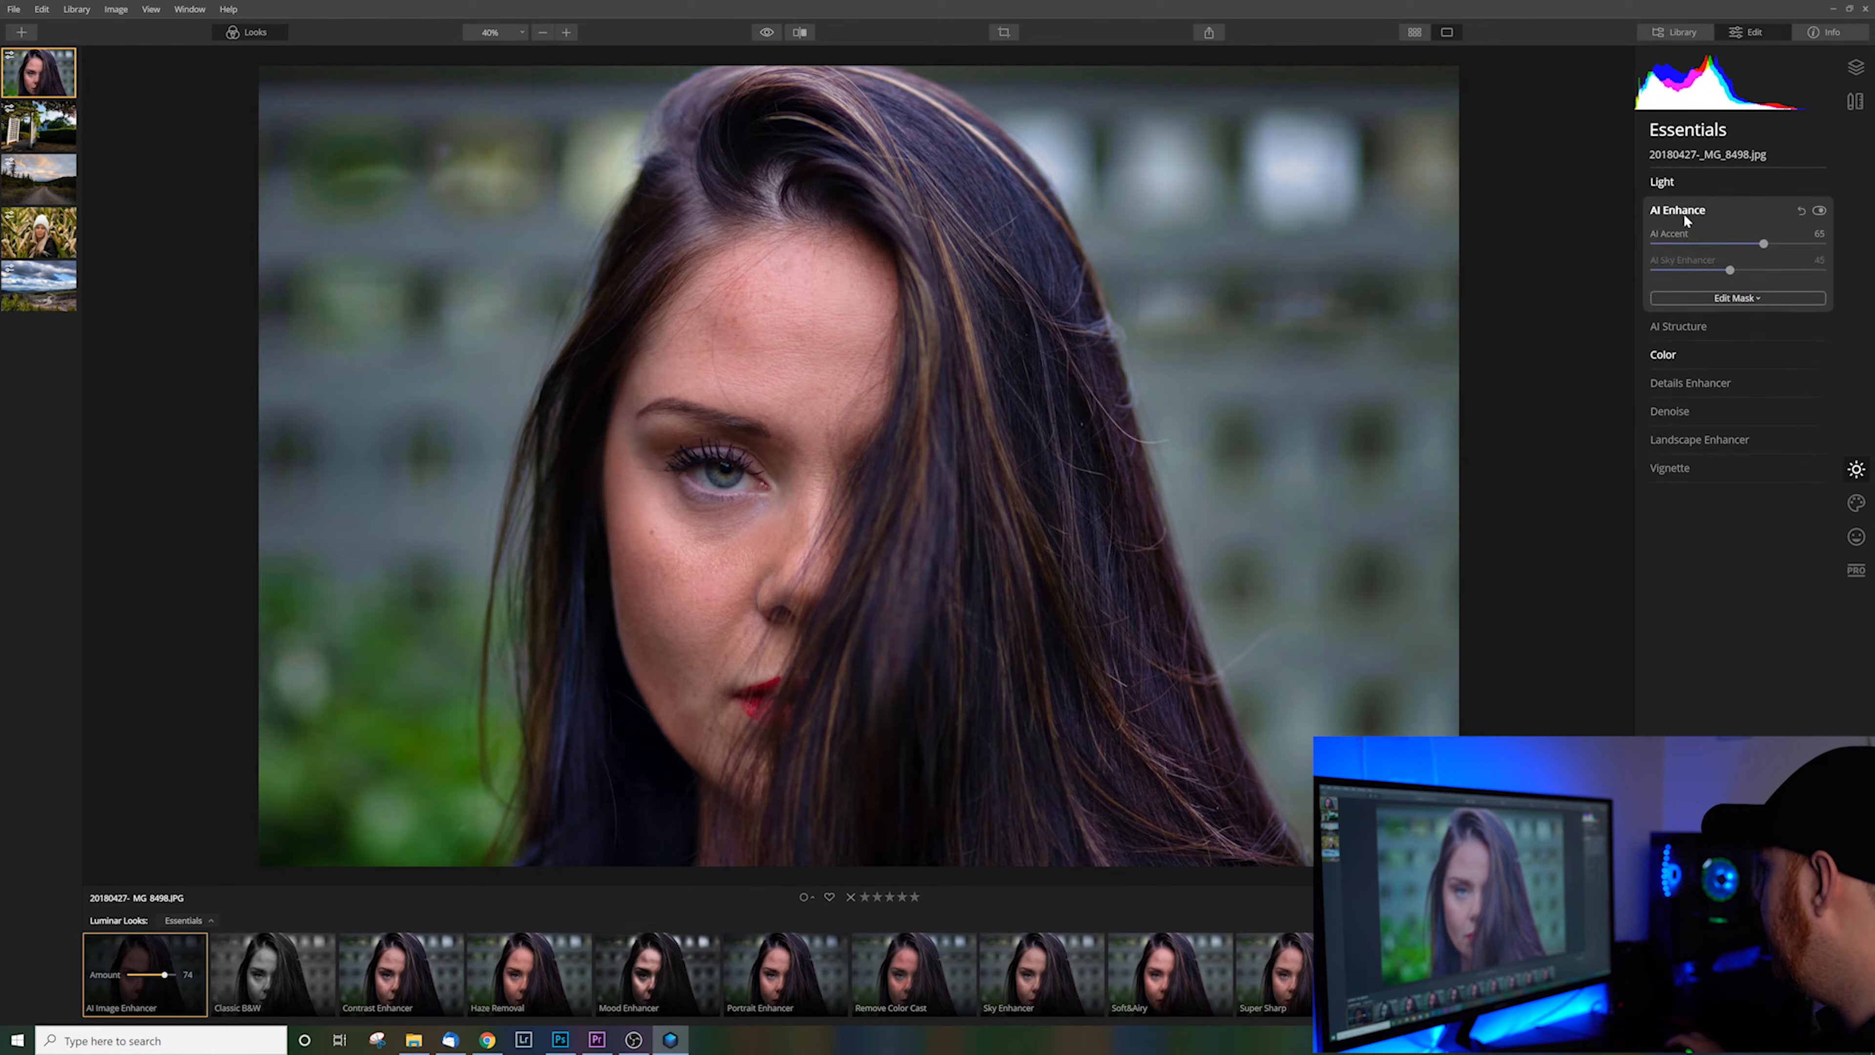
left_click(1681, 211)
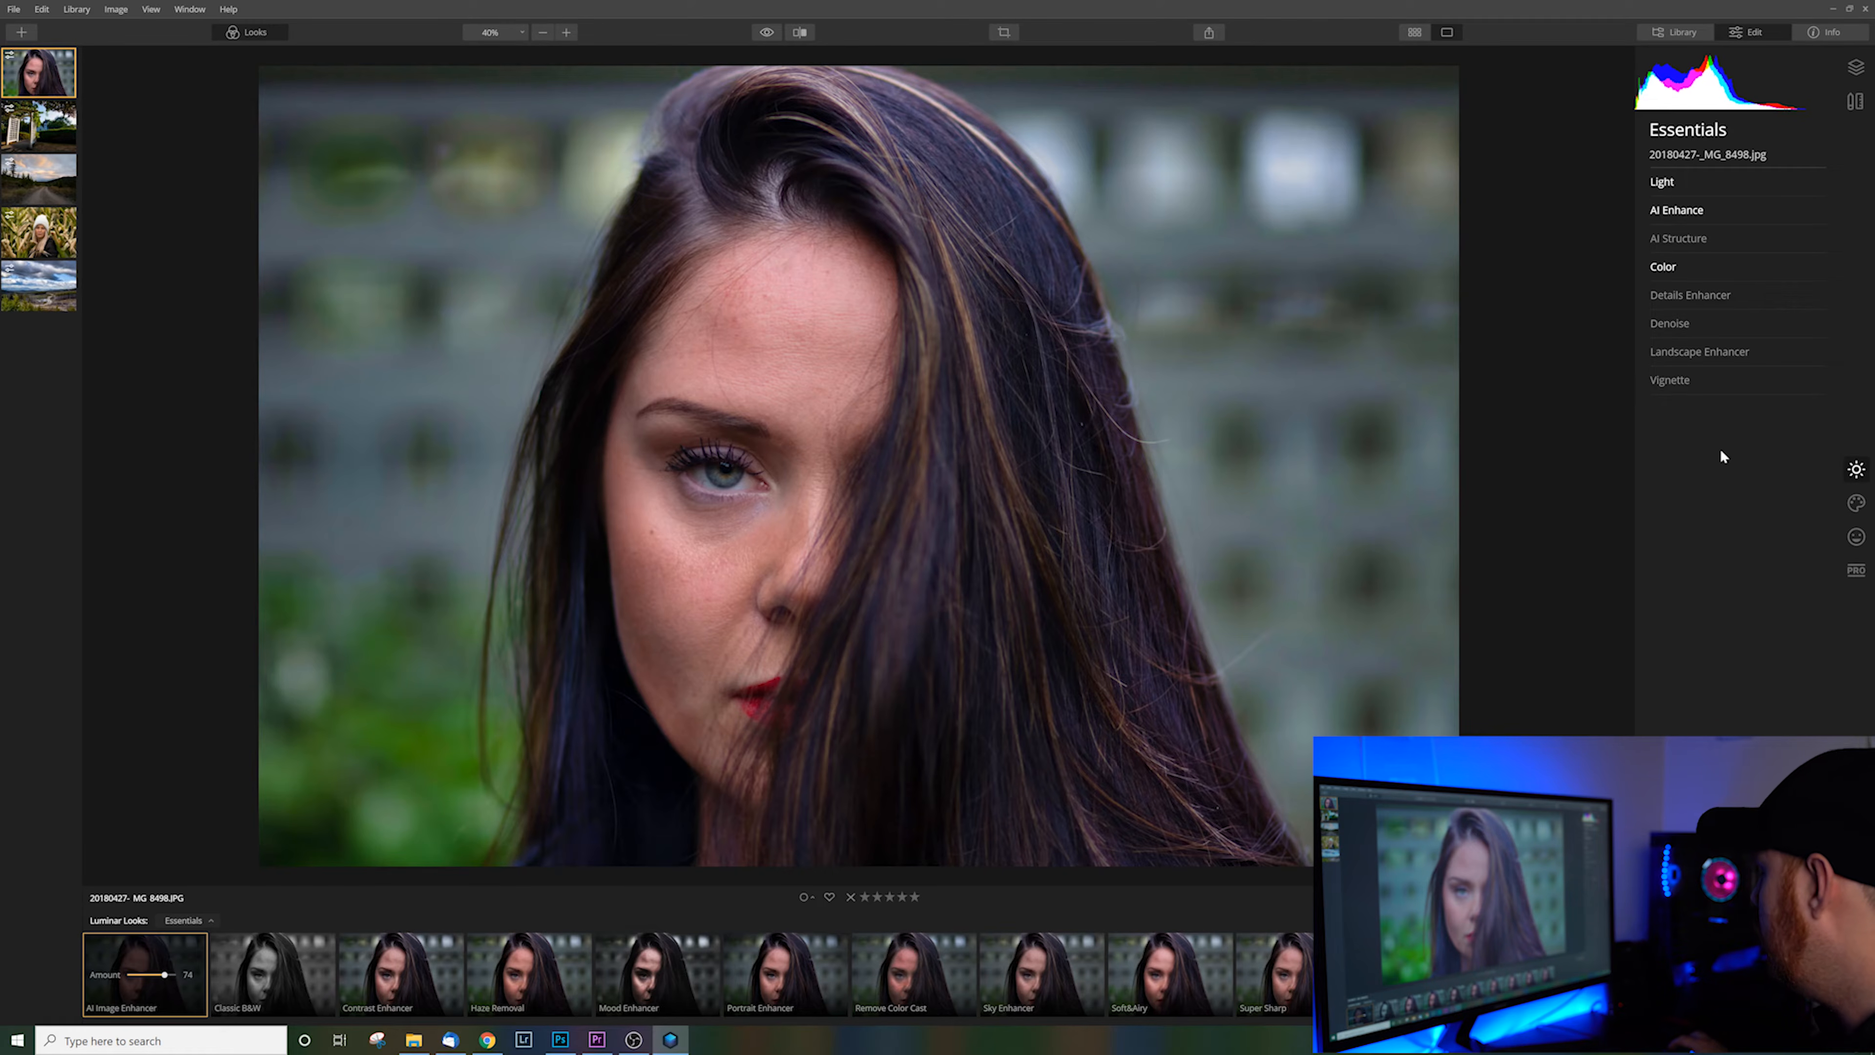
Step: Apply AI Skin Enhancer at 100 with AI Skin Defects Removal enabled, and compare the portrait with the original
left_click(1856, 539)
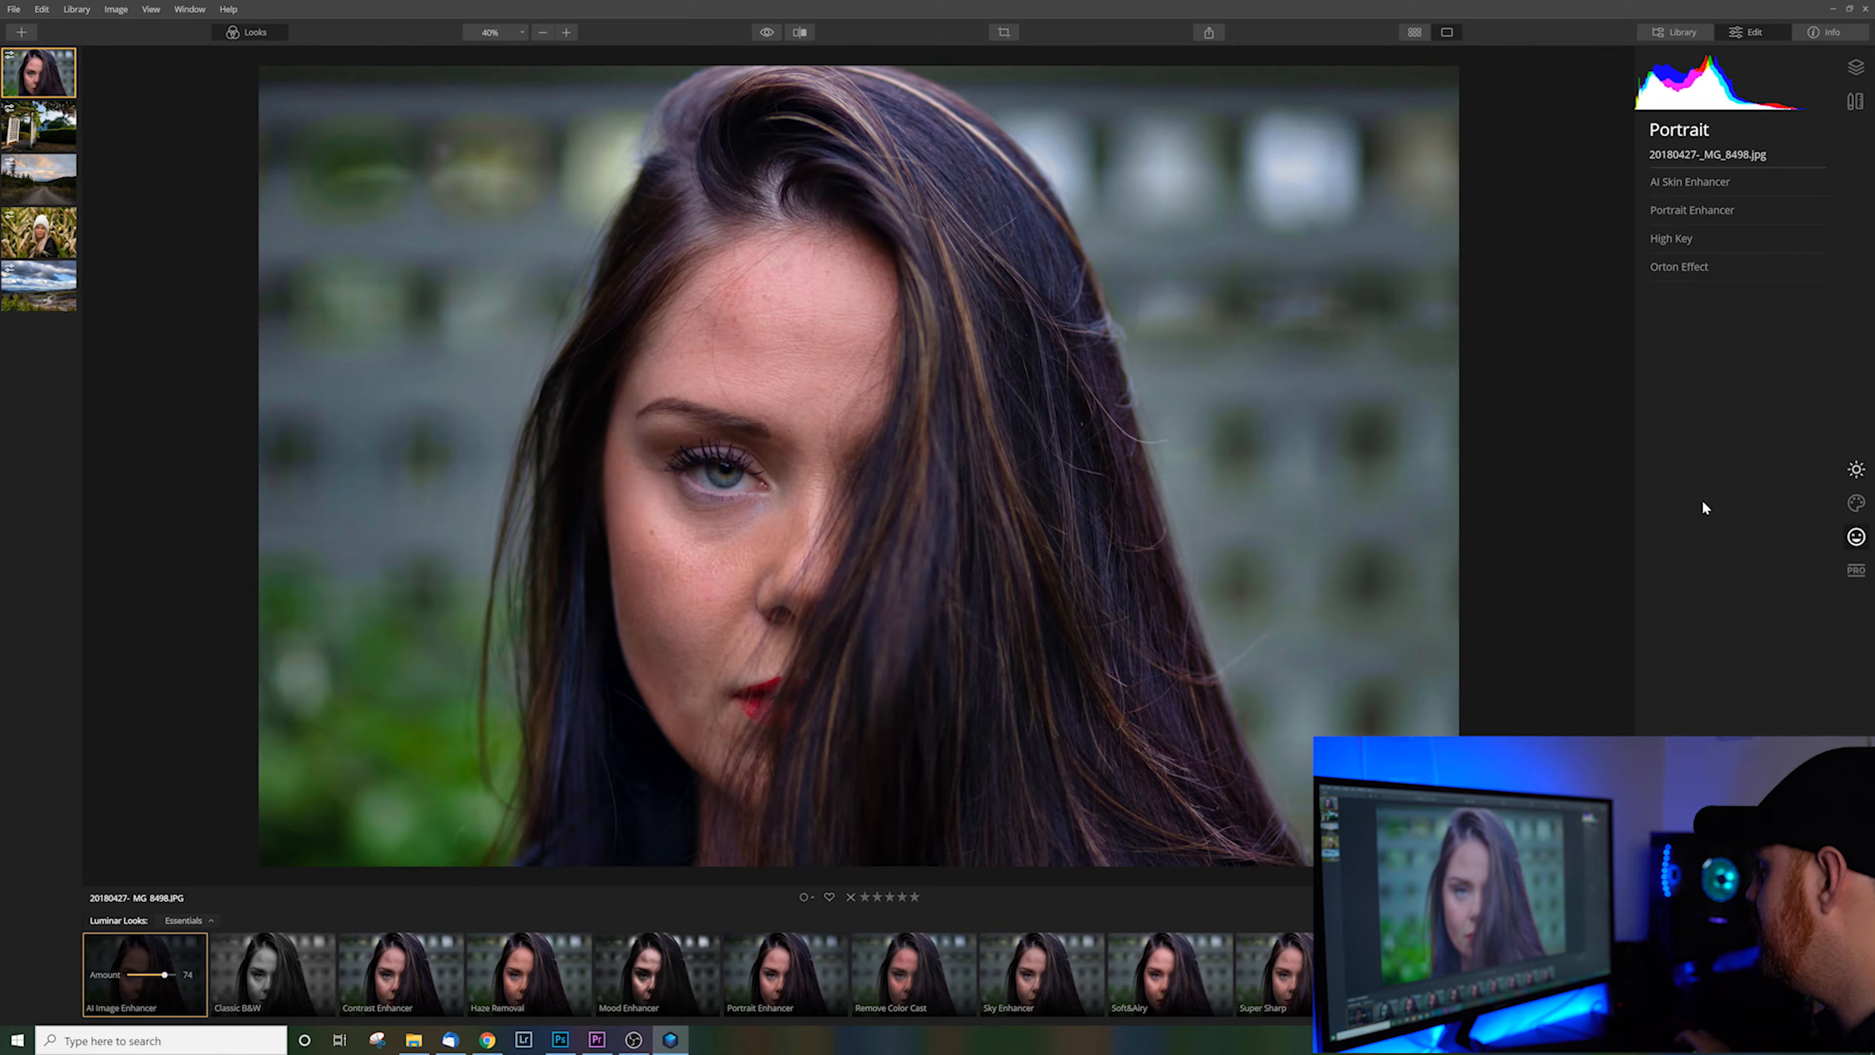
left_click(1717, 183)
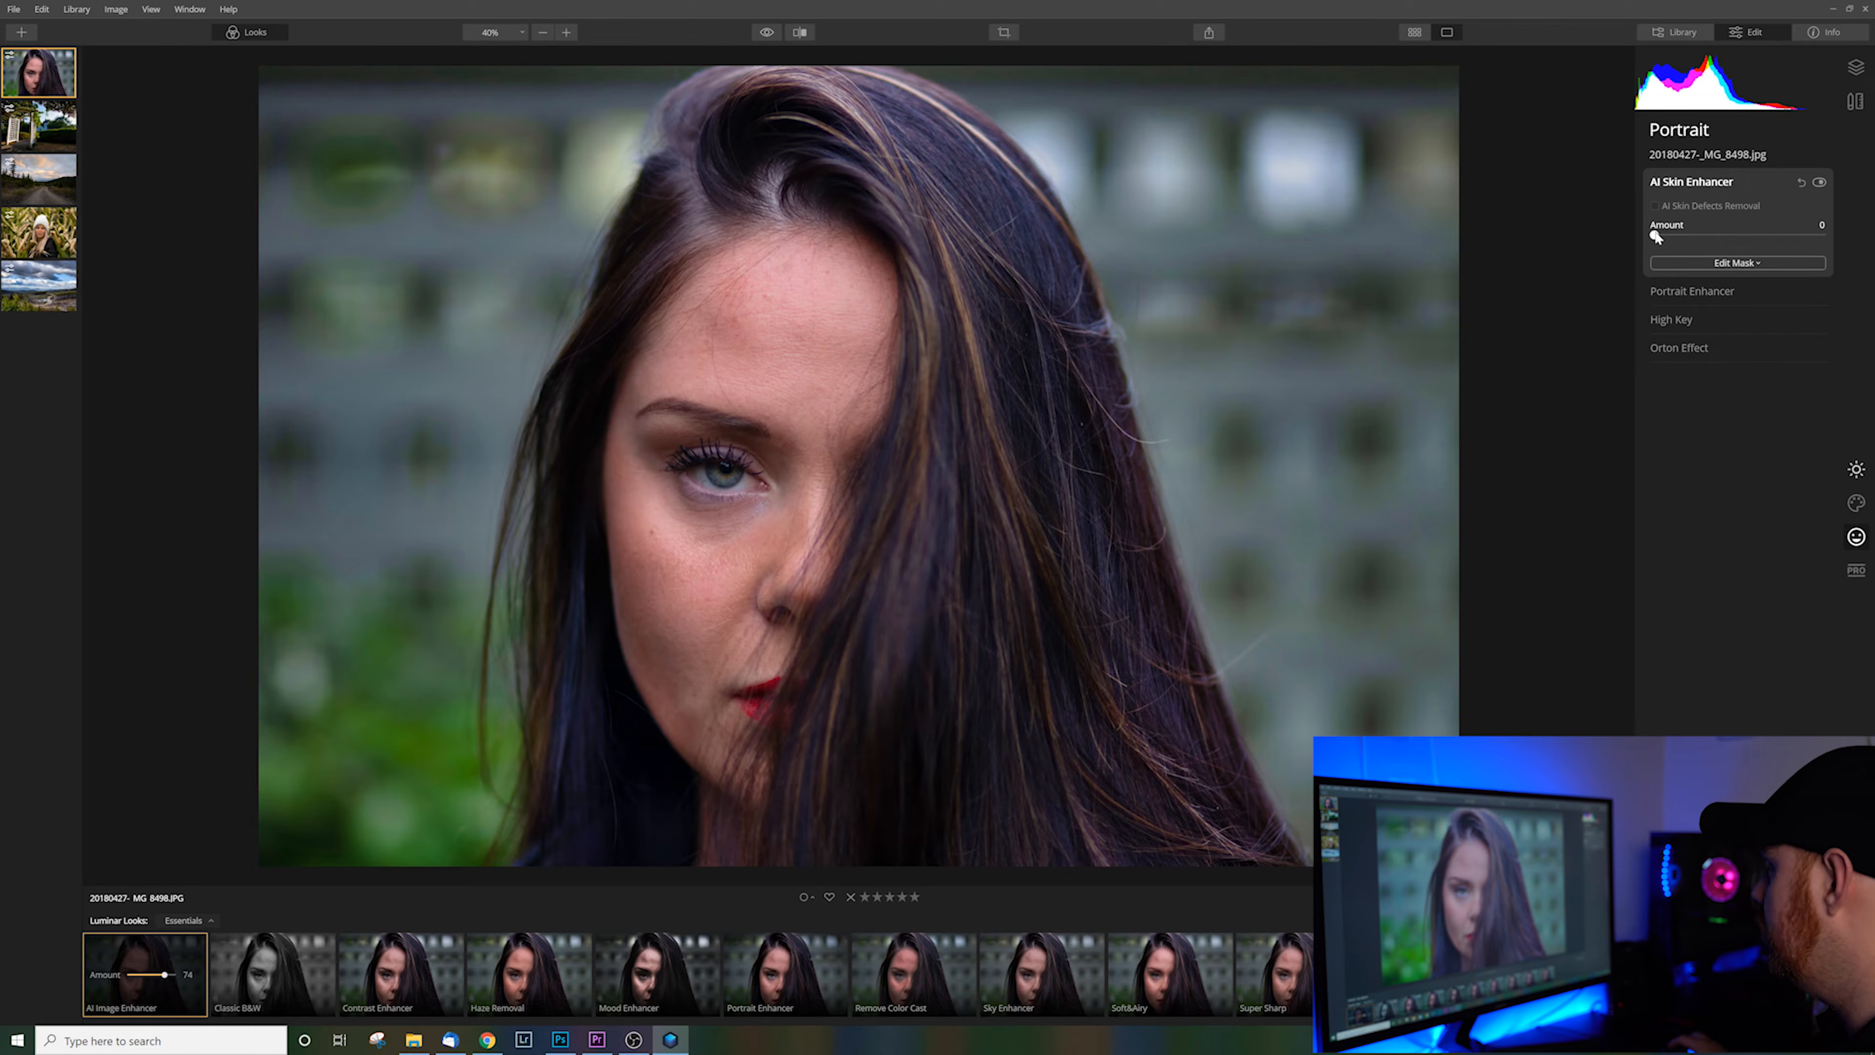
left_click_drag(1656, 237, 1808, 243)
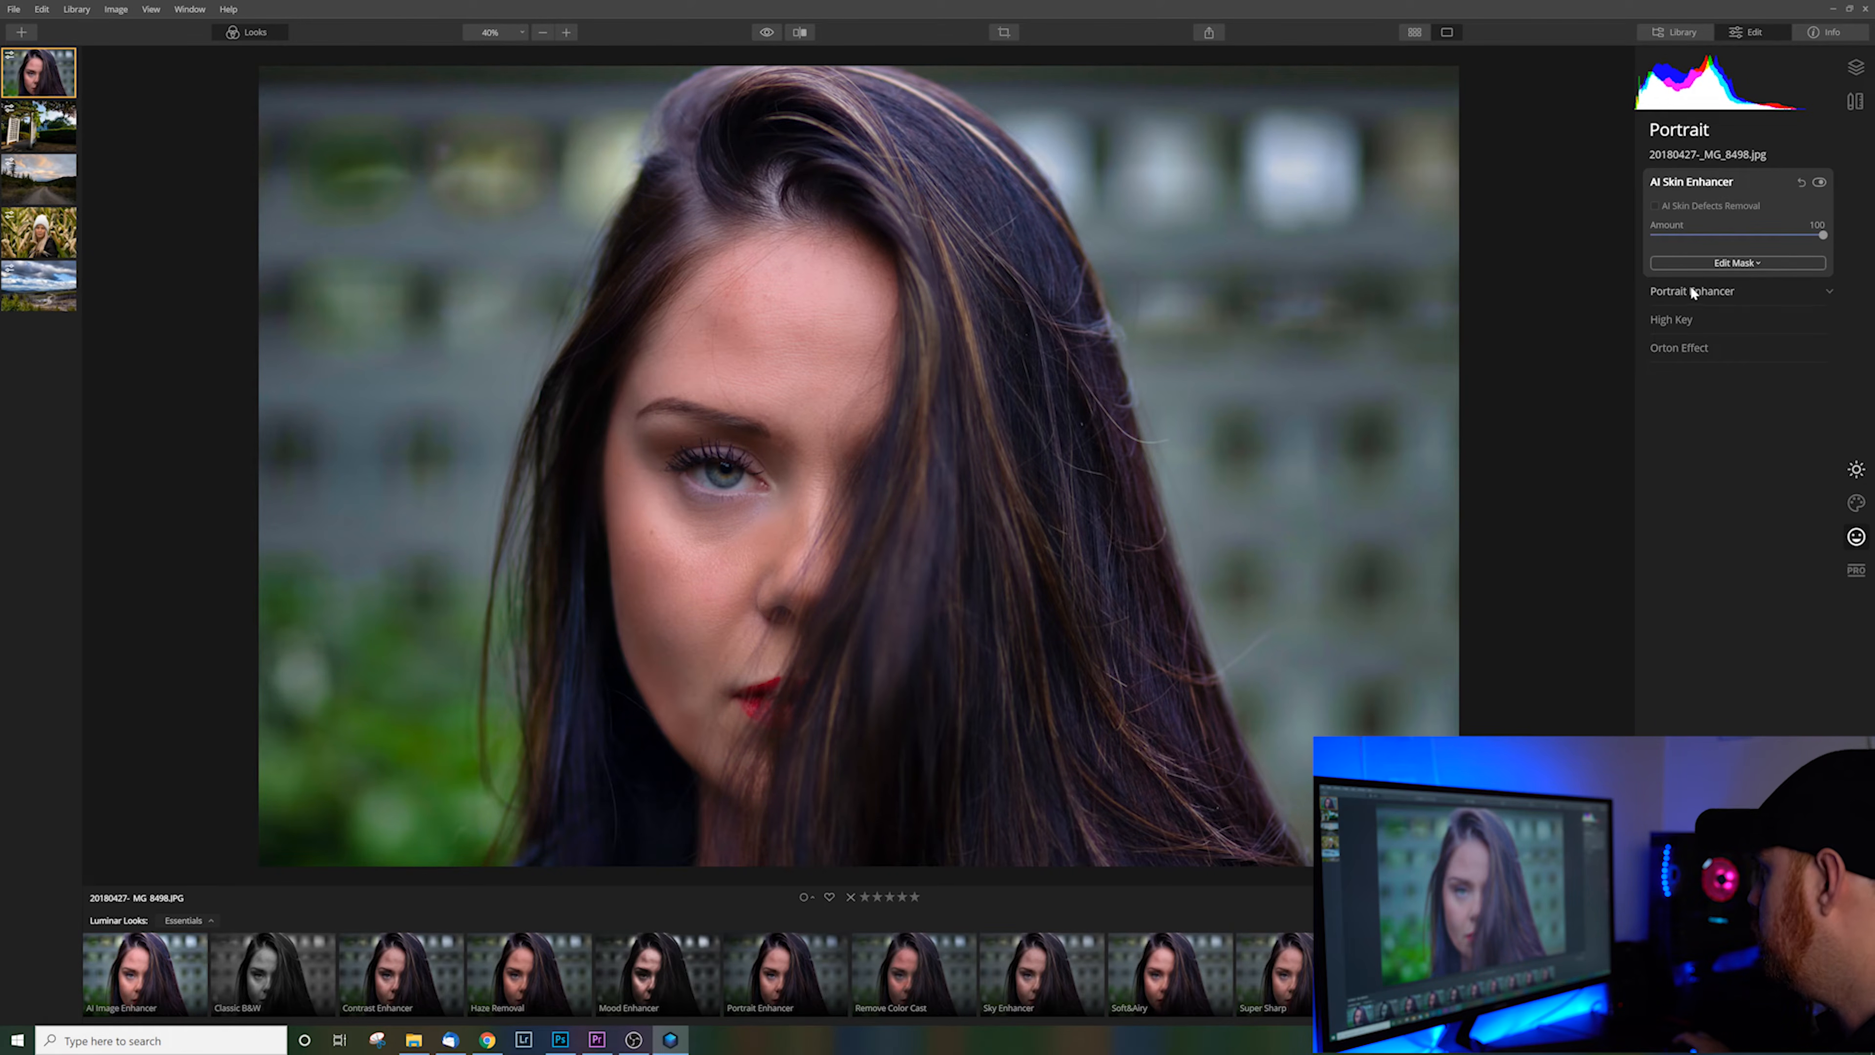
left_click(1655, 206)
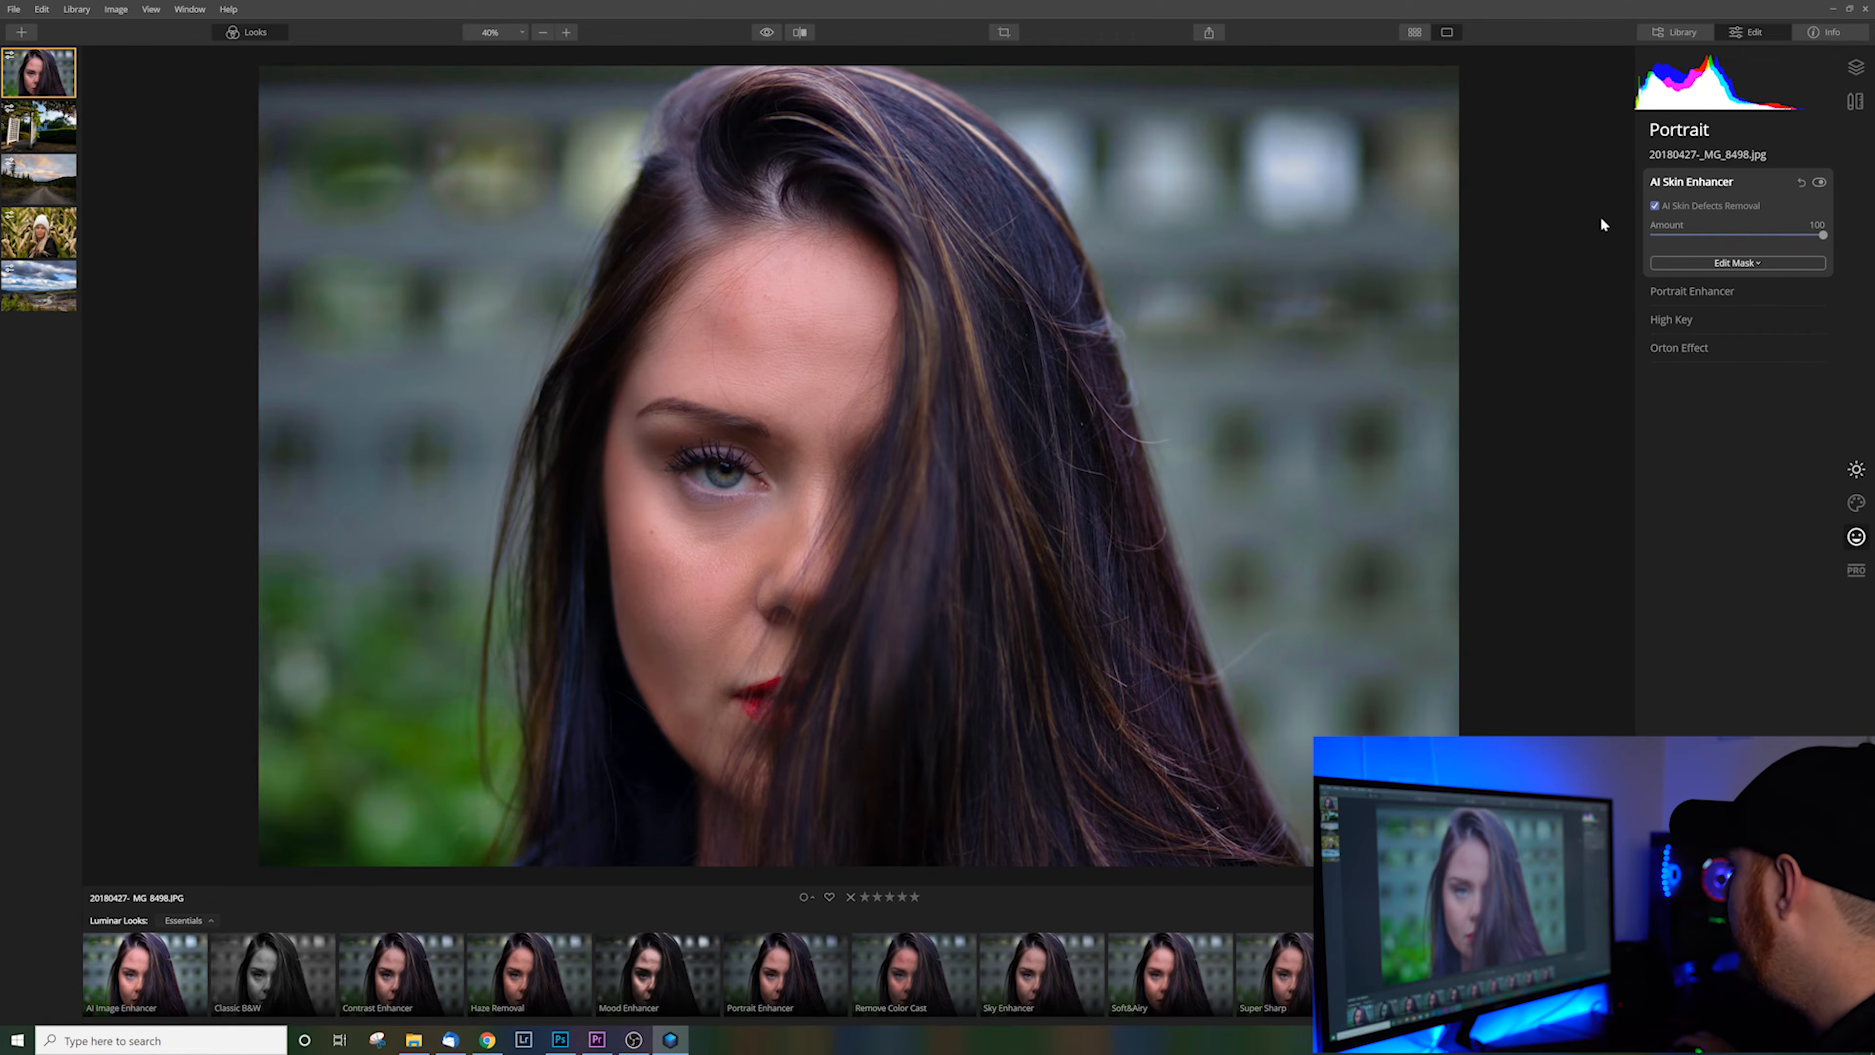
left_click(767, 33)
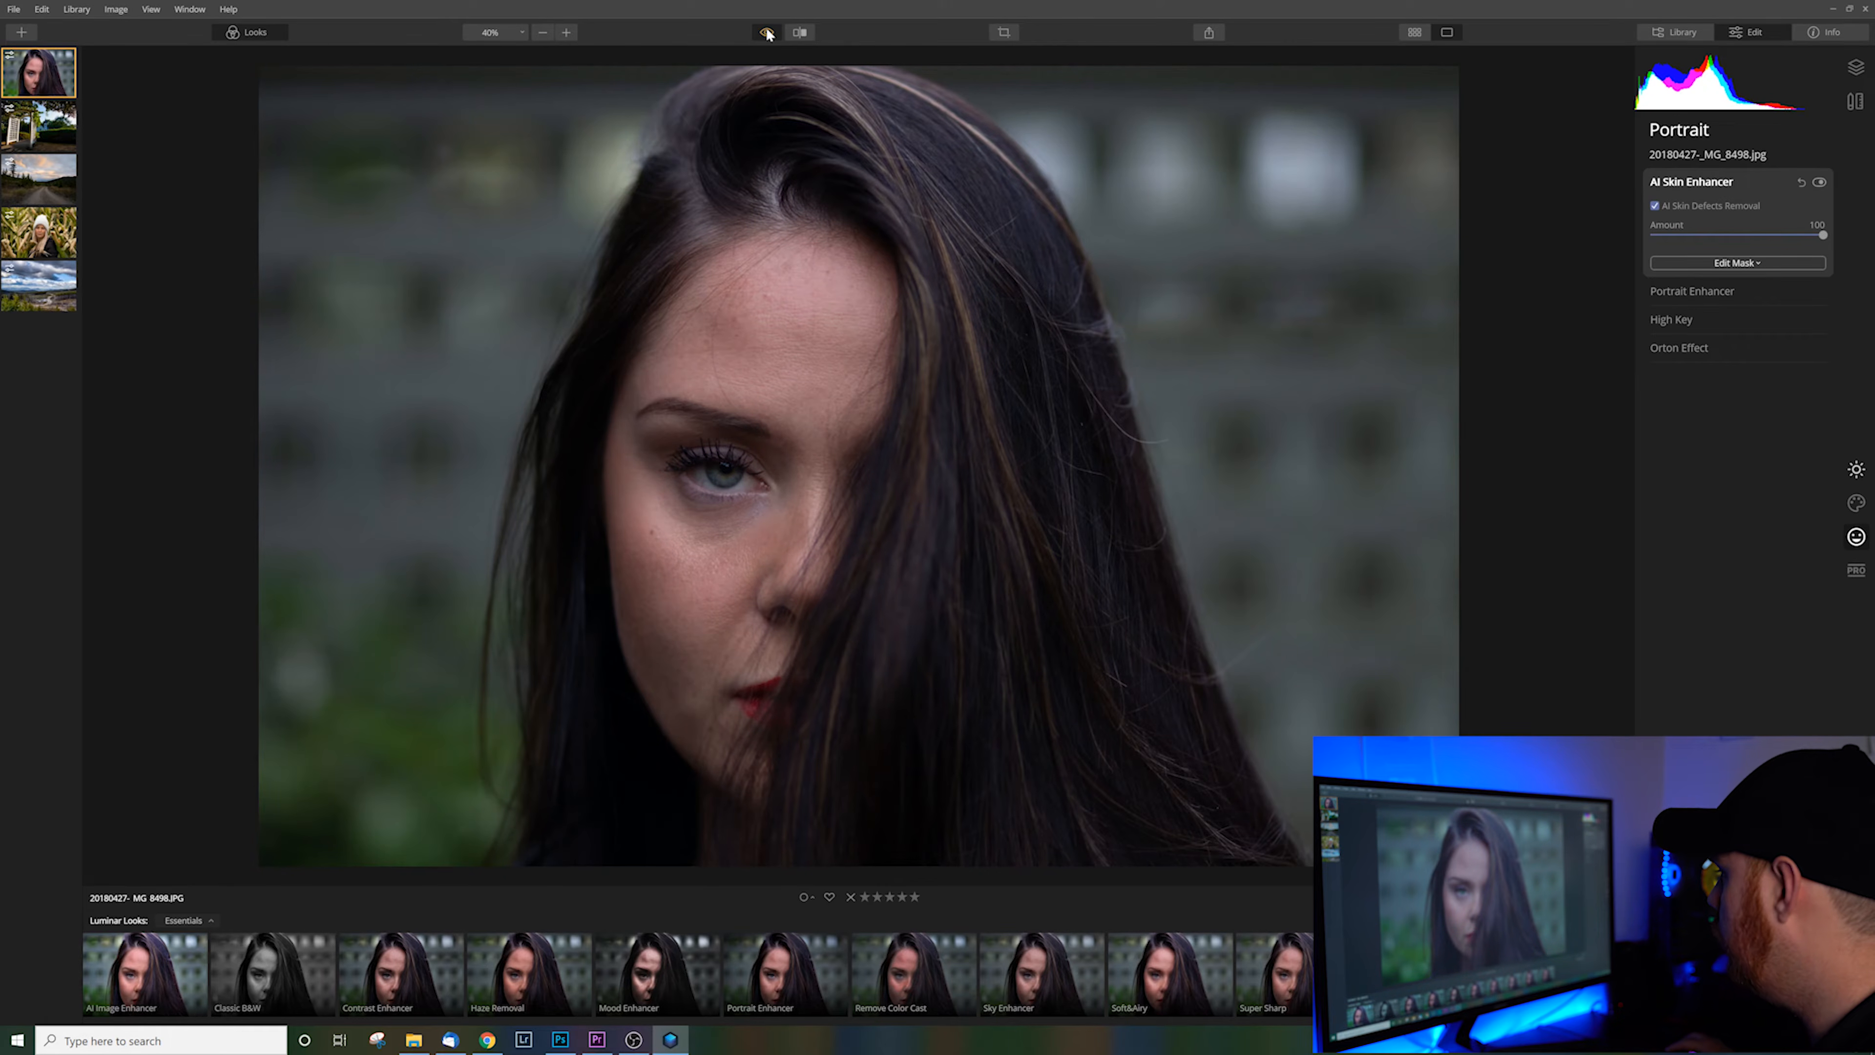
left_click(767, 33)
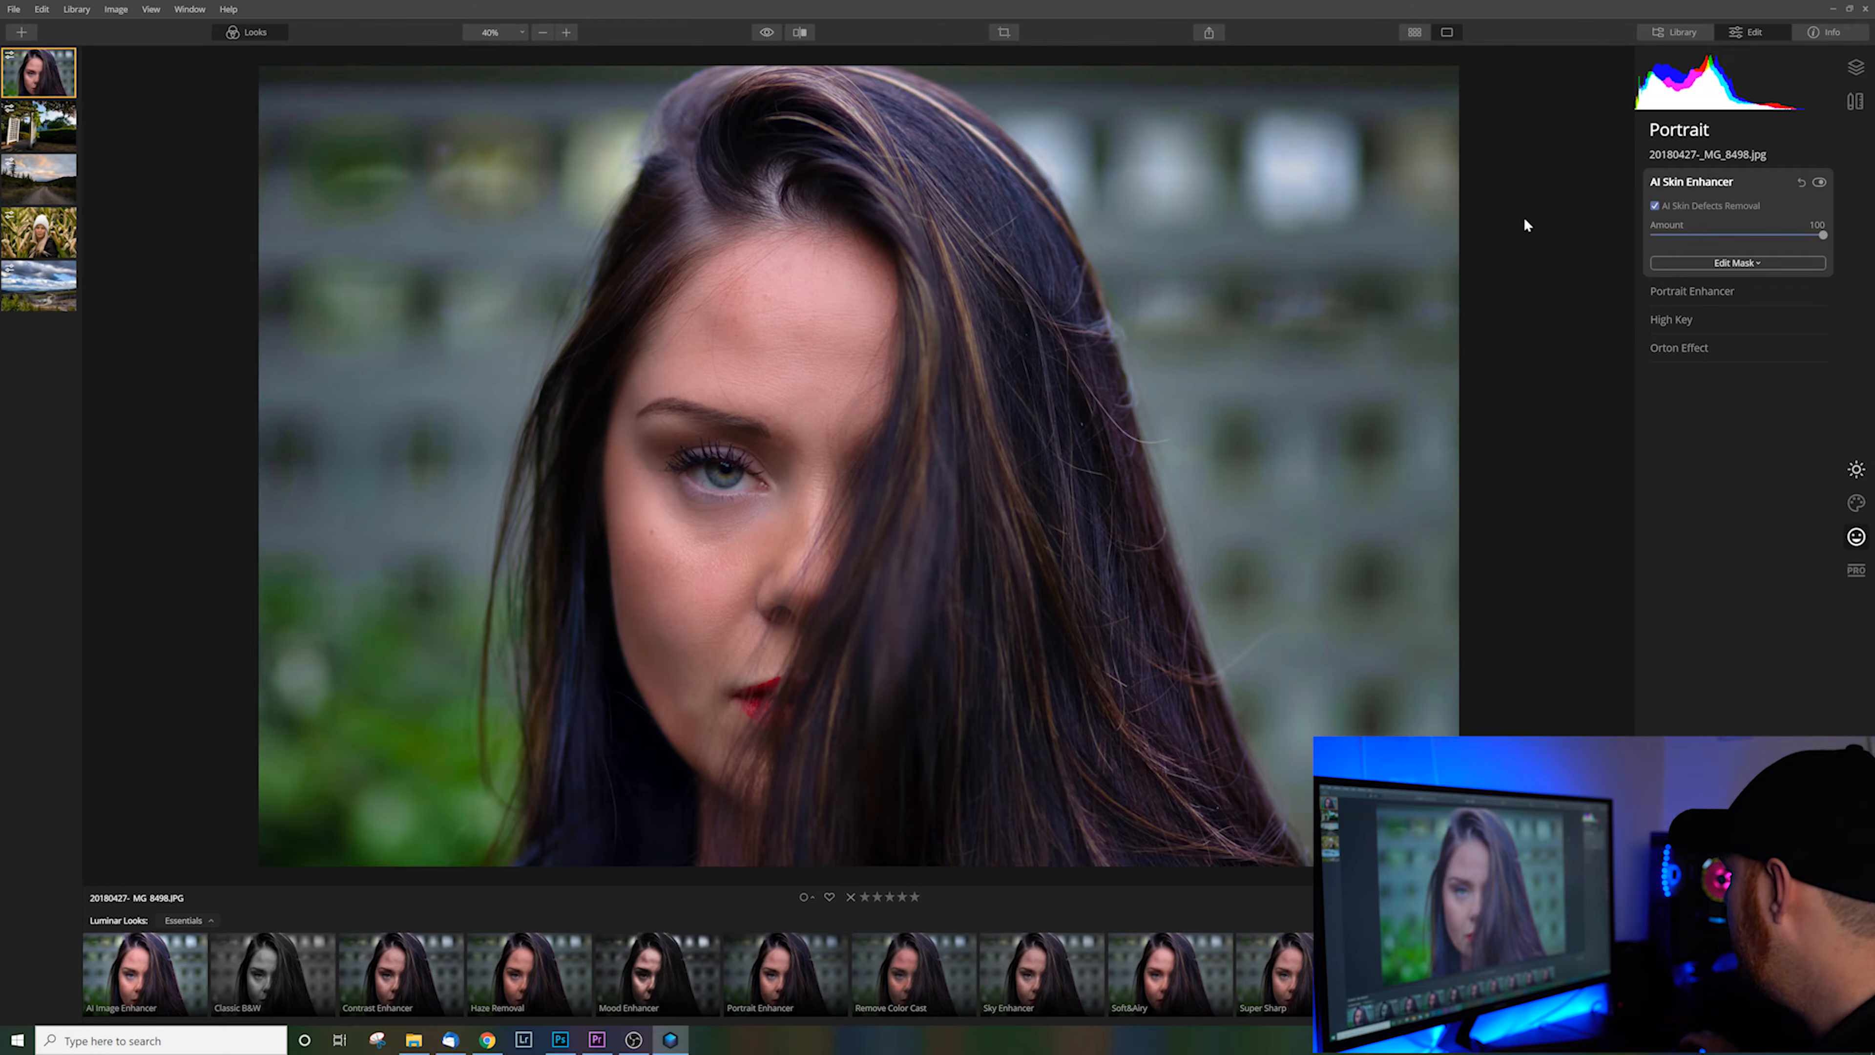
Step: In Portrait Enhancer, set Face Light 15, Red Eye Removal 26, Eye Whitening 19, Eye Enhancer 100 and Dark Circles Removal 20
left_click(1682, 292)
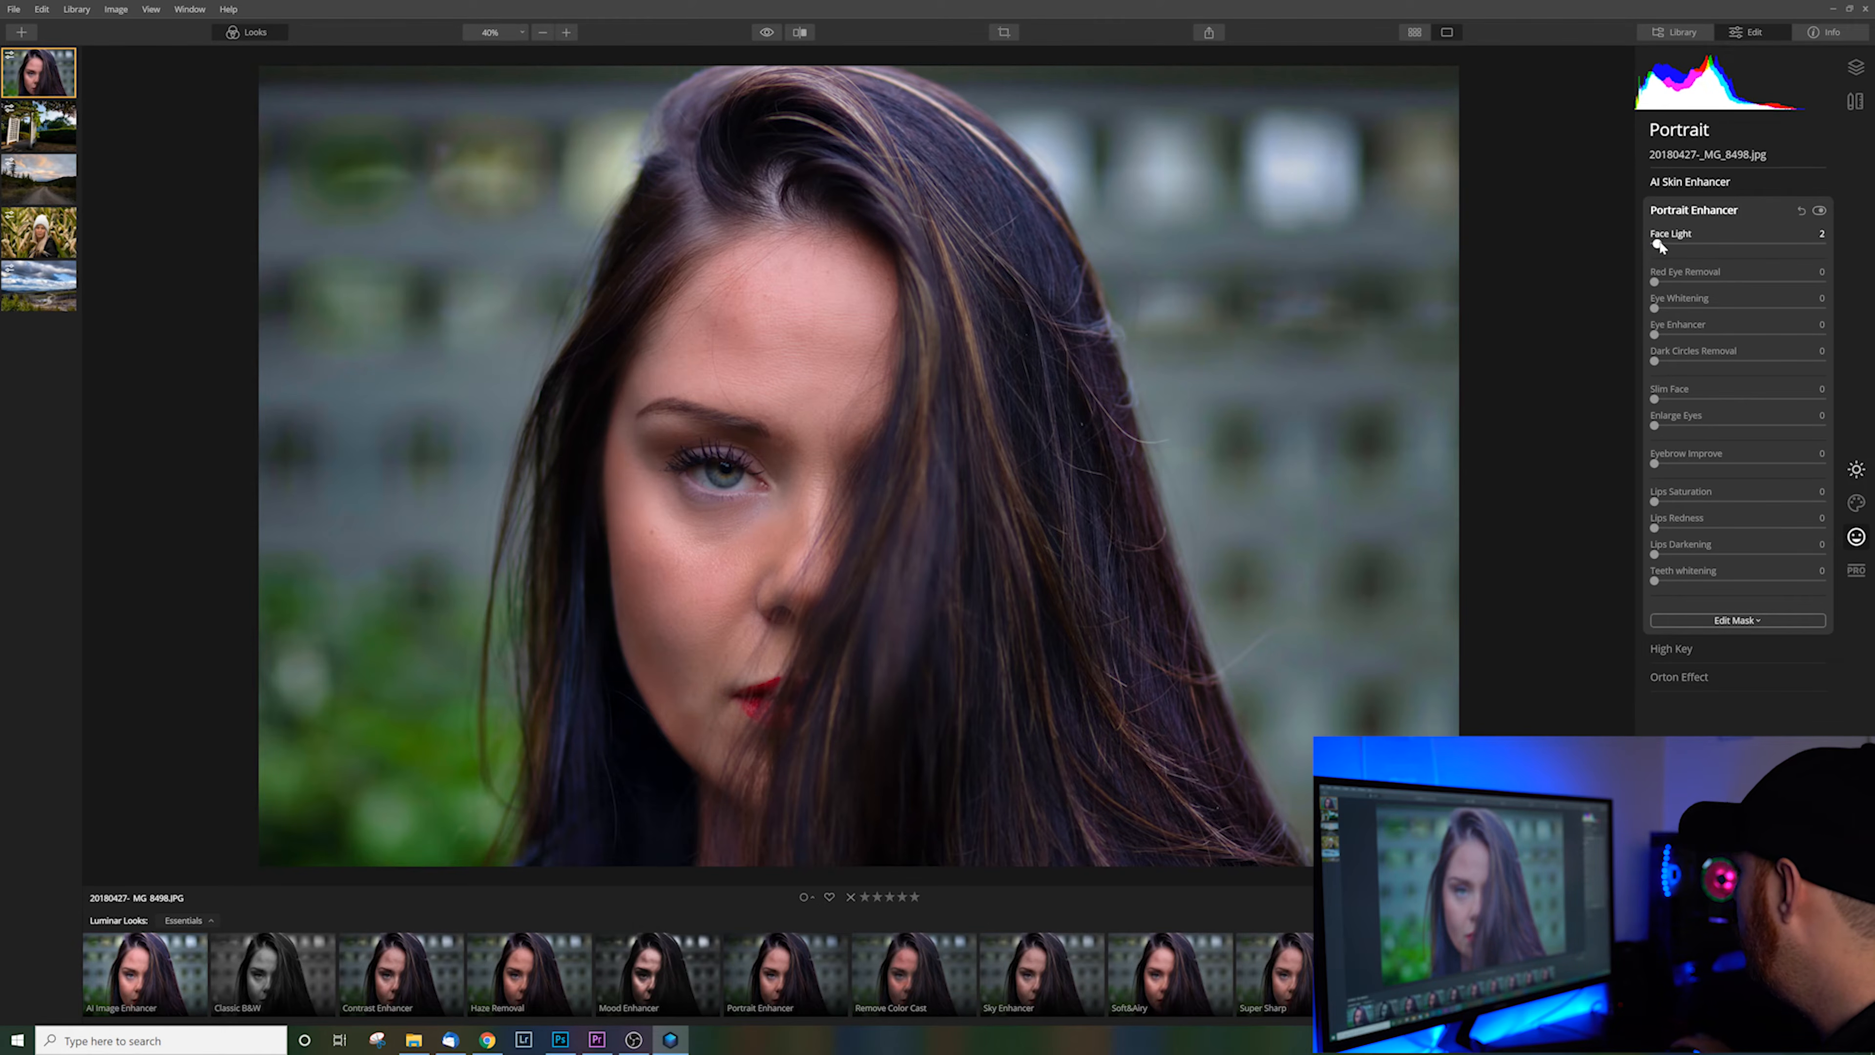
left_click_drag(1656, 243, 1700, 281)
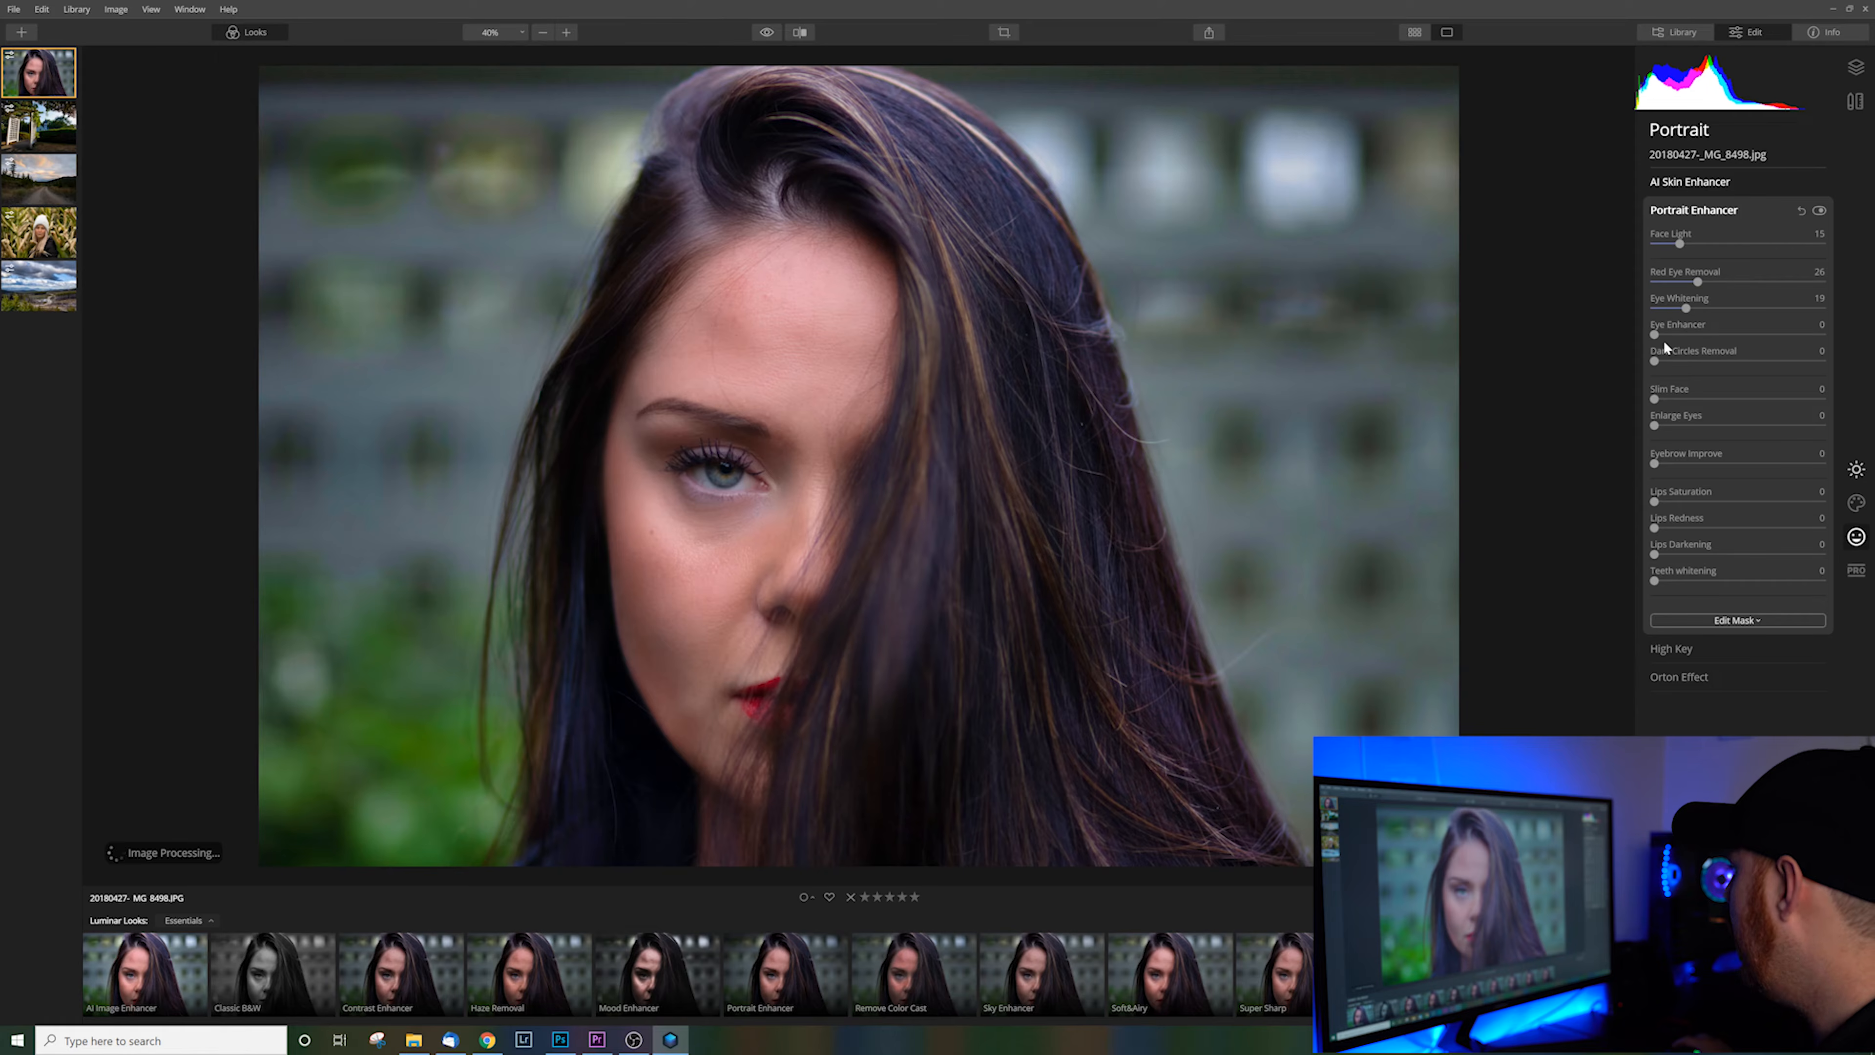
left_click_drag(1654, 334, 1723, 334)
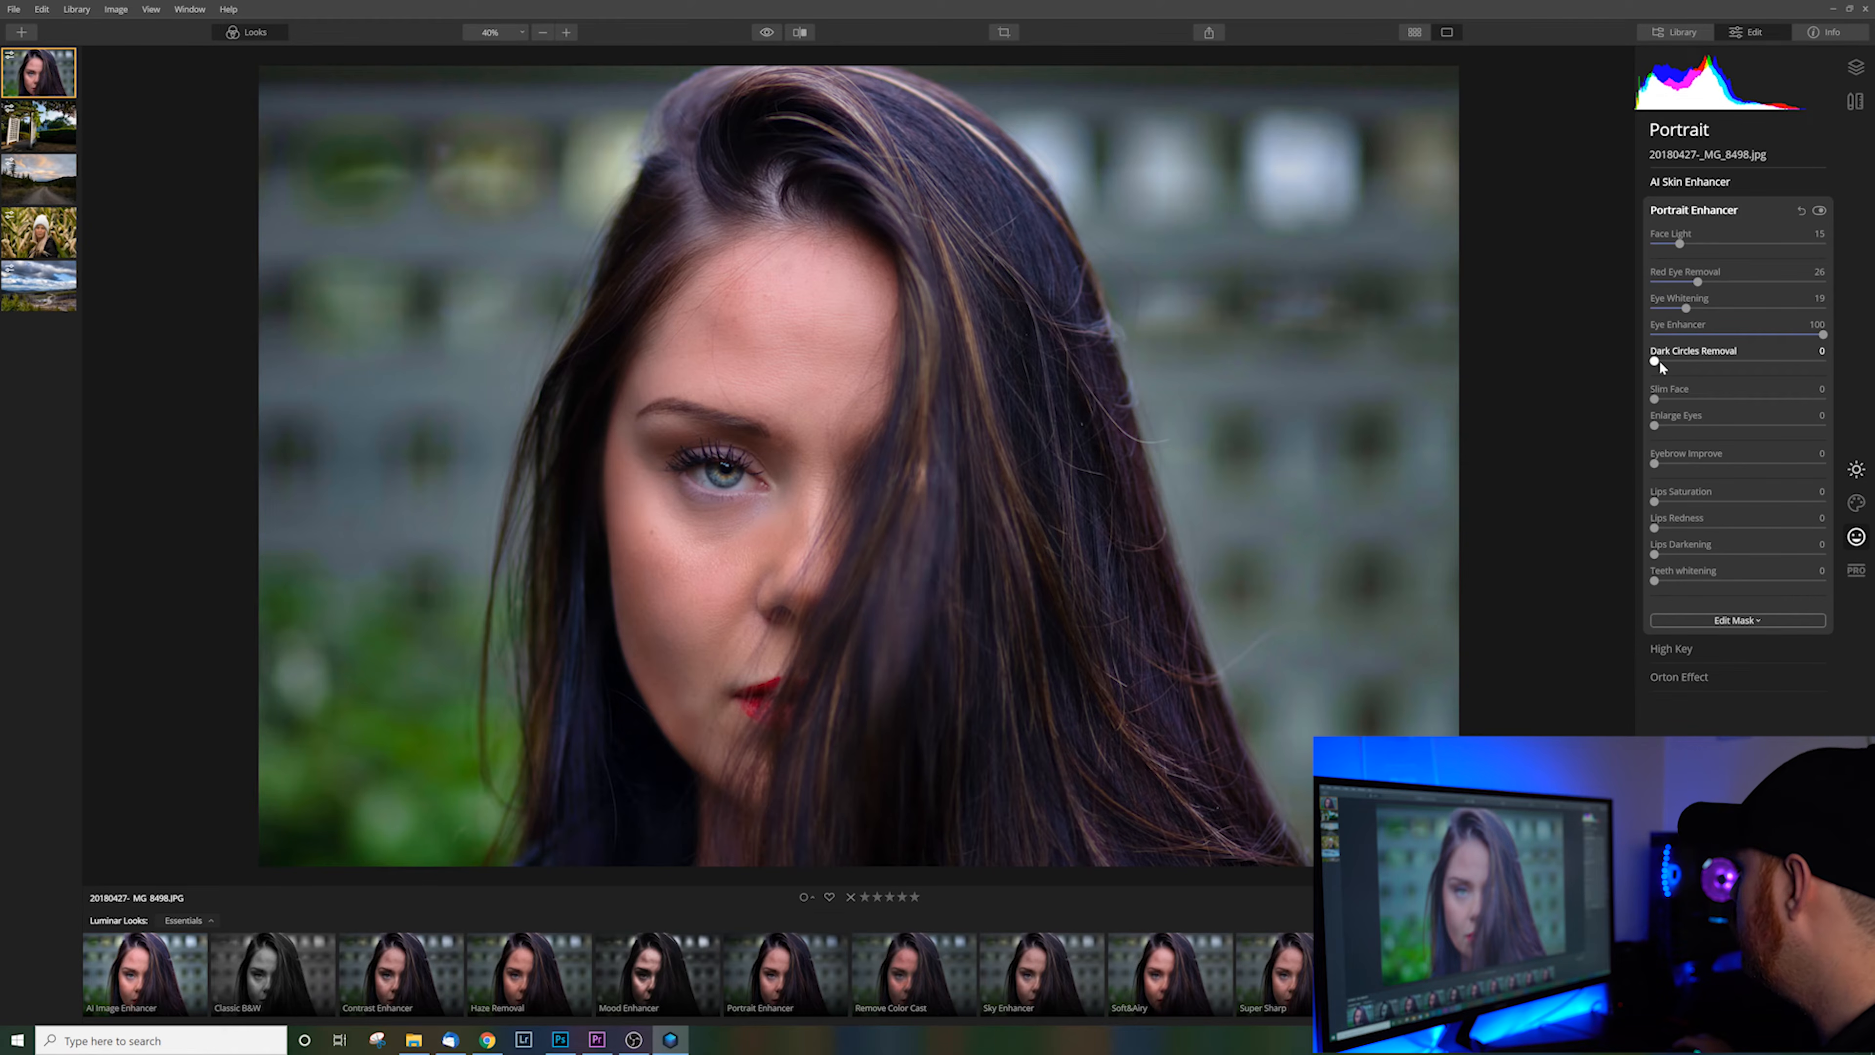
left_click_drag(1661, 360, 1688, 362)
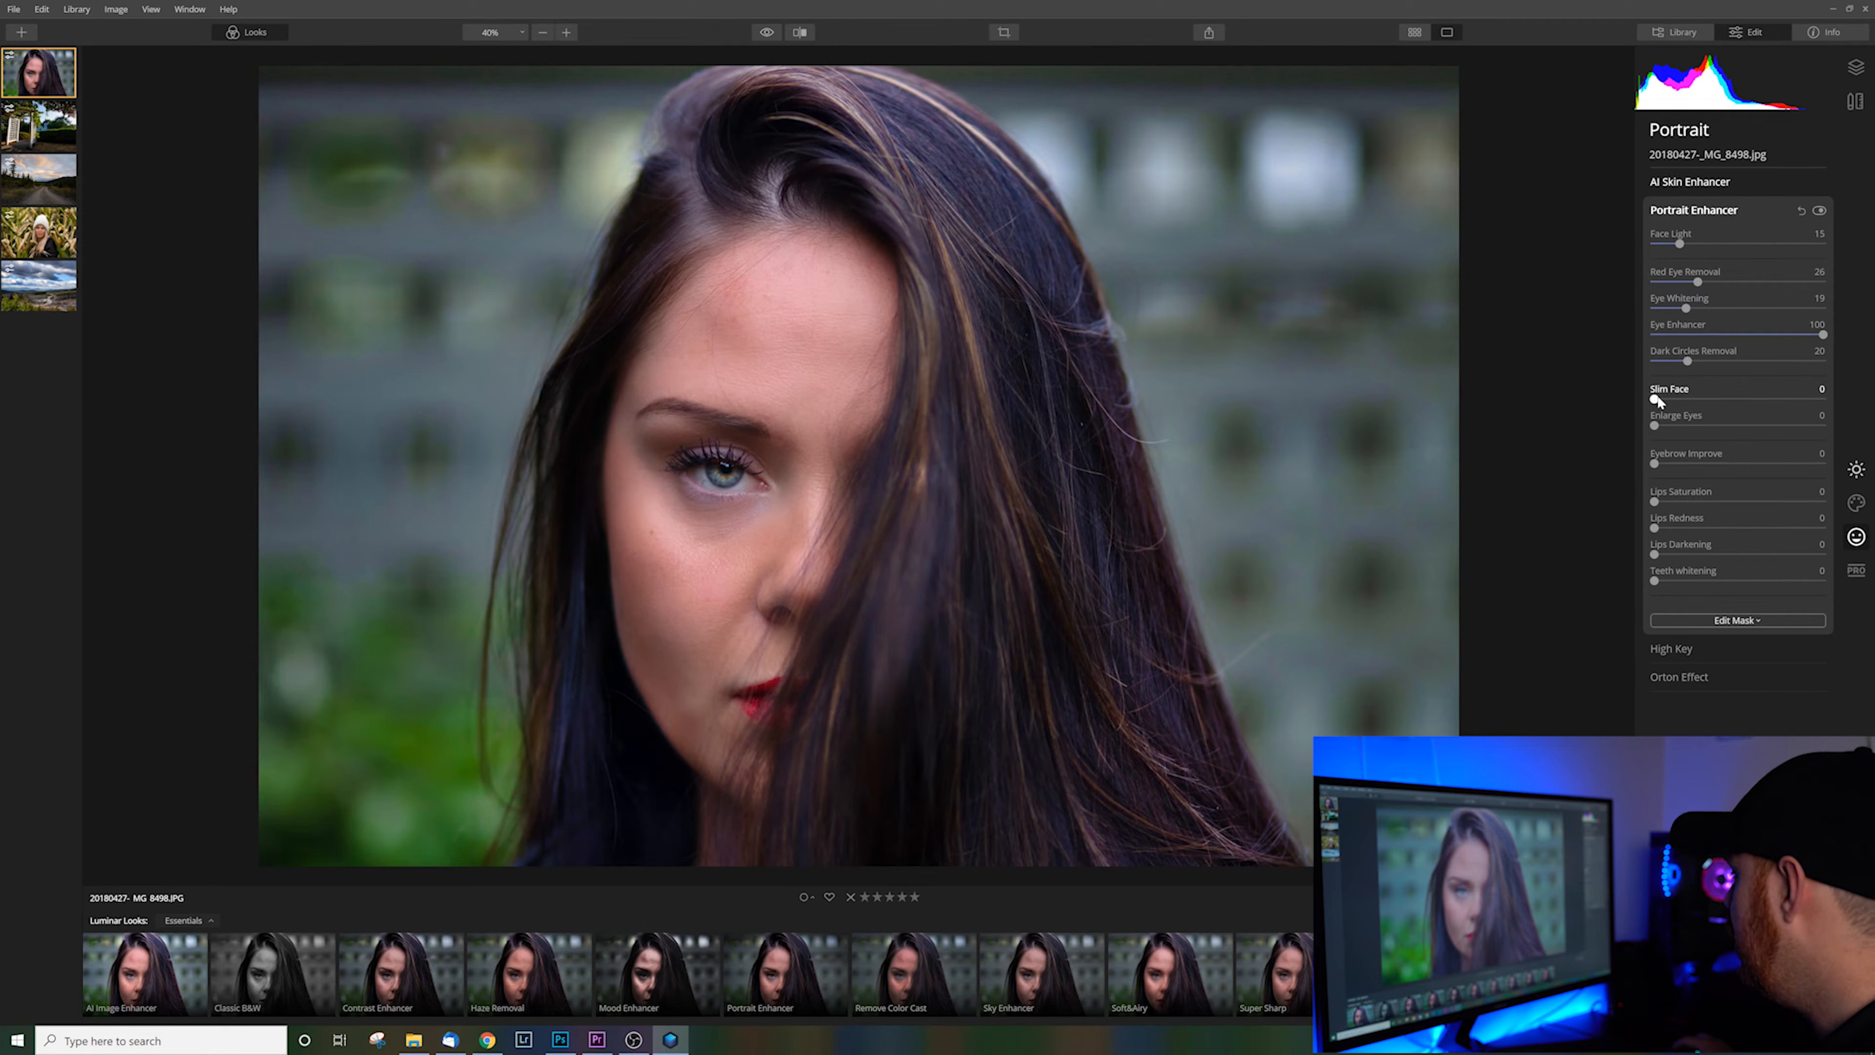
Step: Set Slim Face to 42, Enlarge Eyes to 26 and Eyebrow Improve to 63, and compare with the original
left_click_drag(1656, 399, 1844, 427)
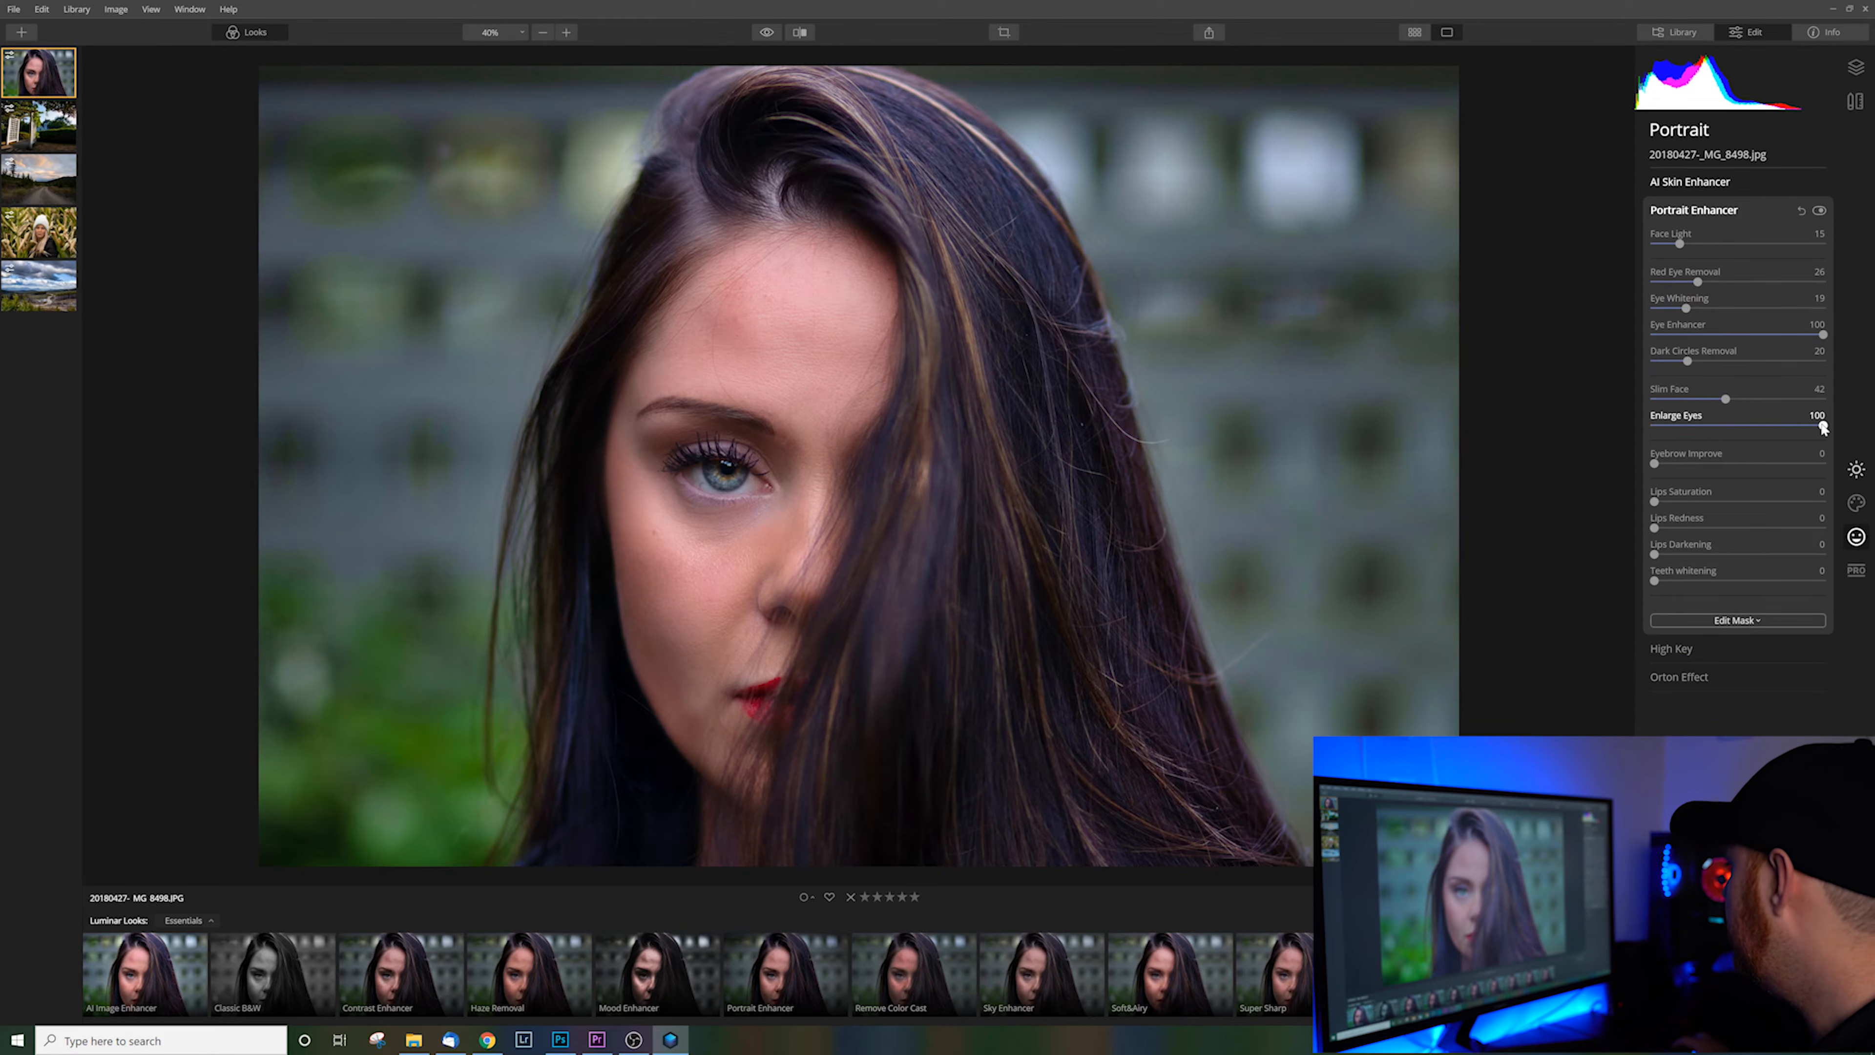
left_click_drag(1824, 427, 1693, 435)
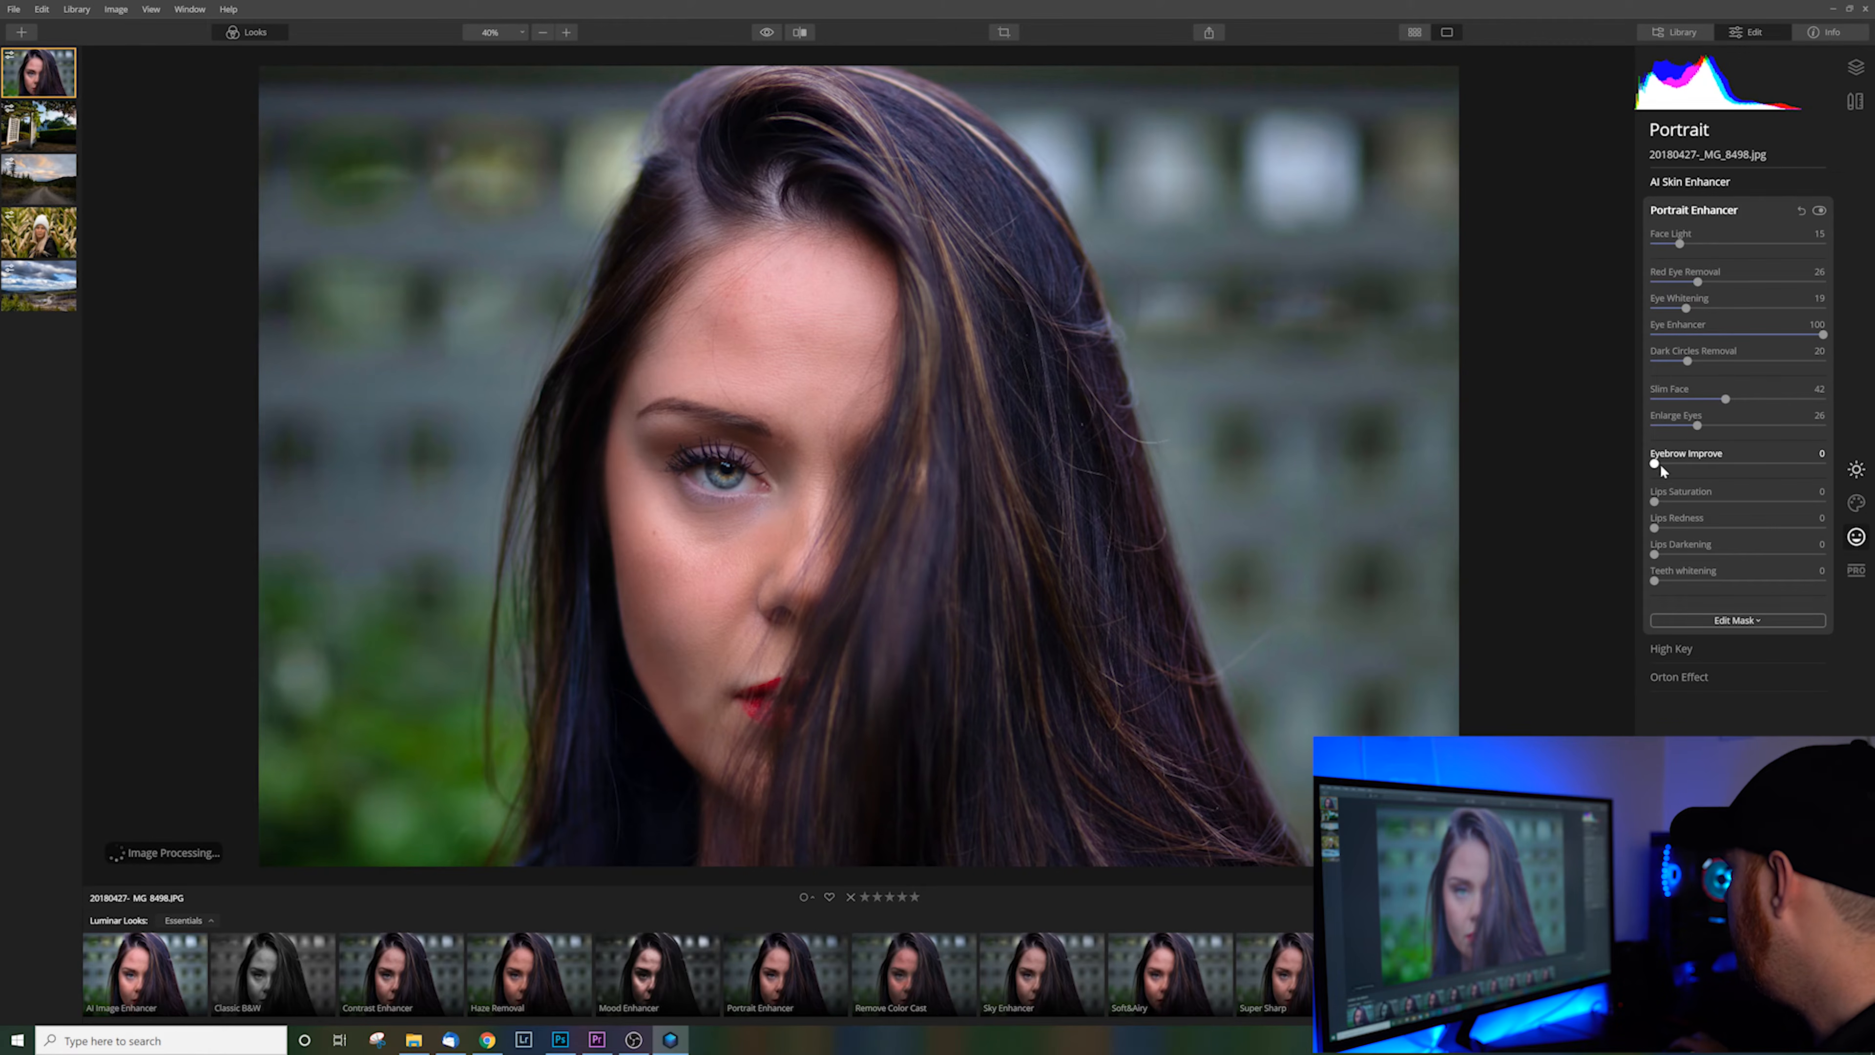
left_click_drag(1659, 463, 1763, 463)
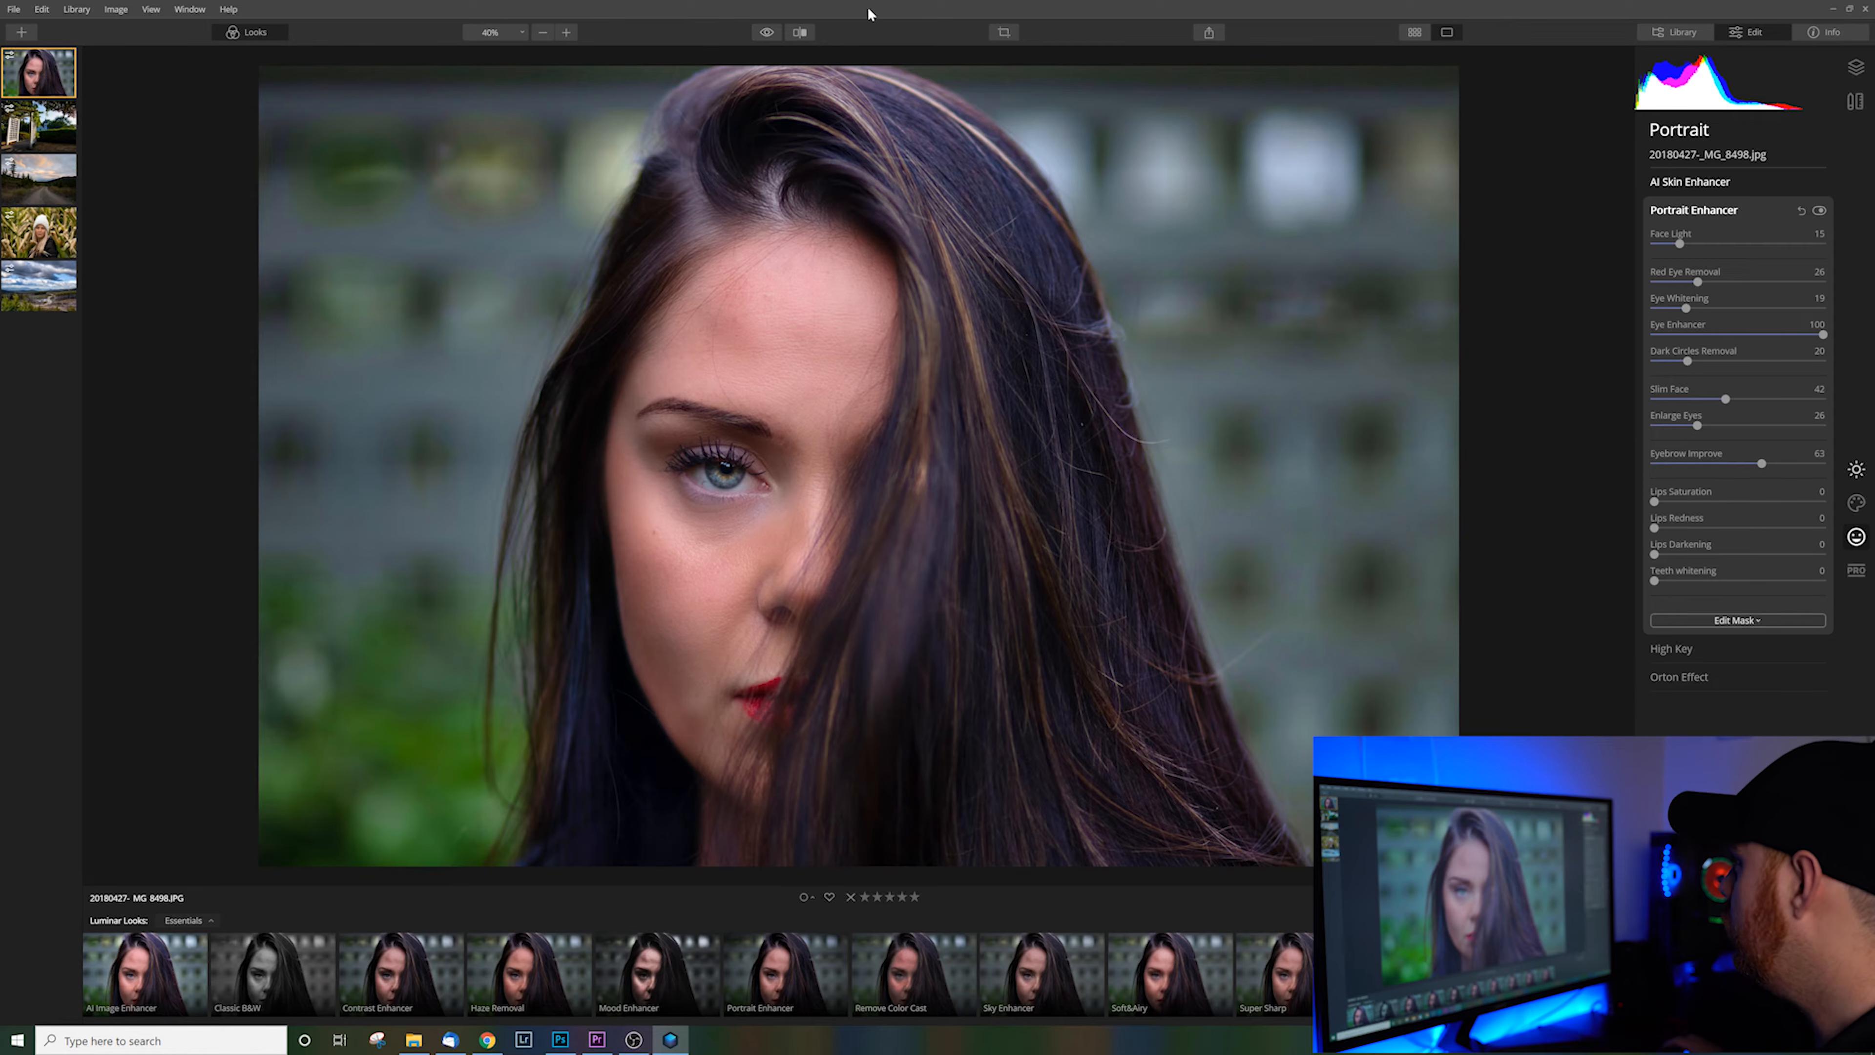
left_click(767, 33)
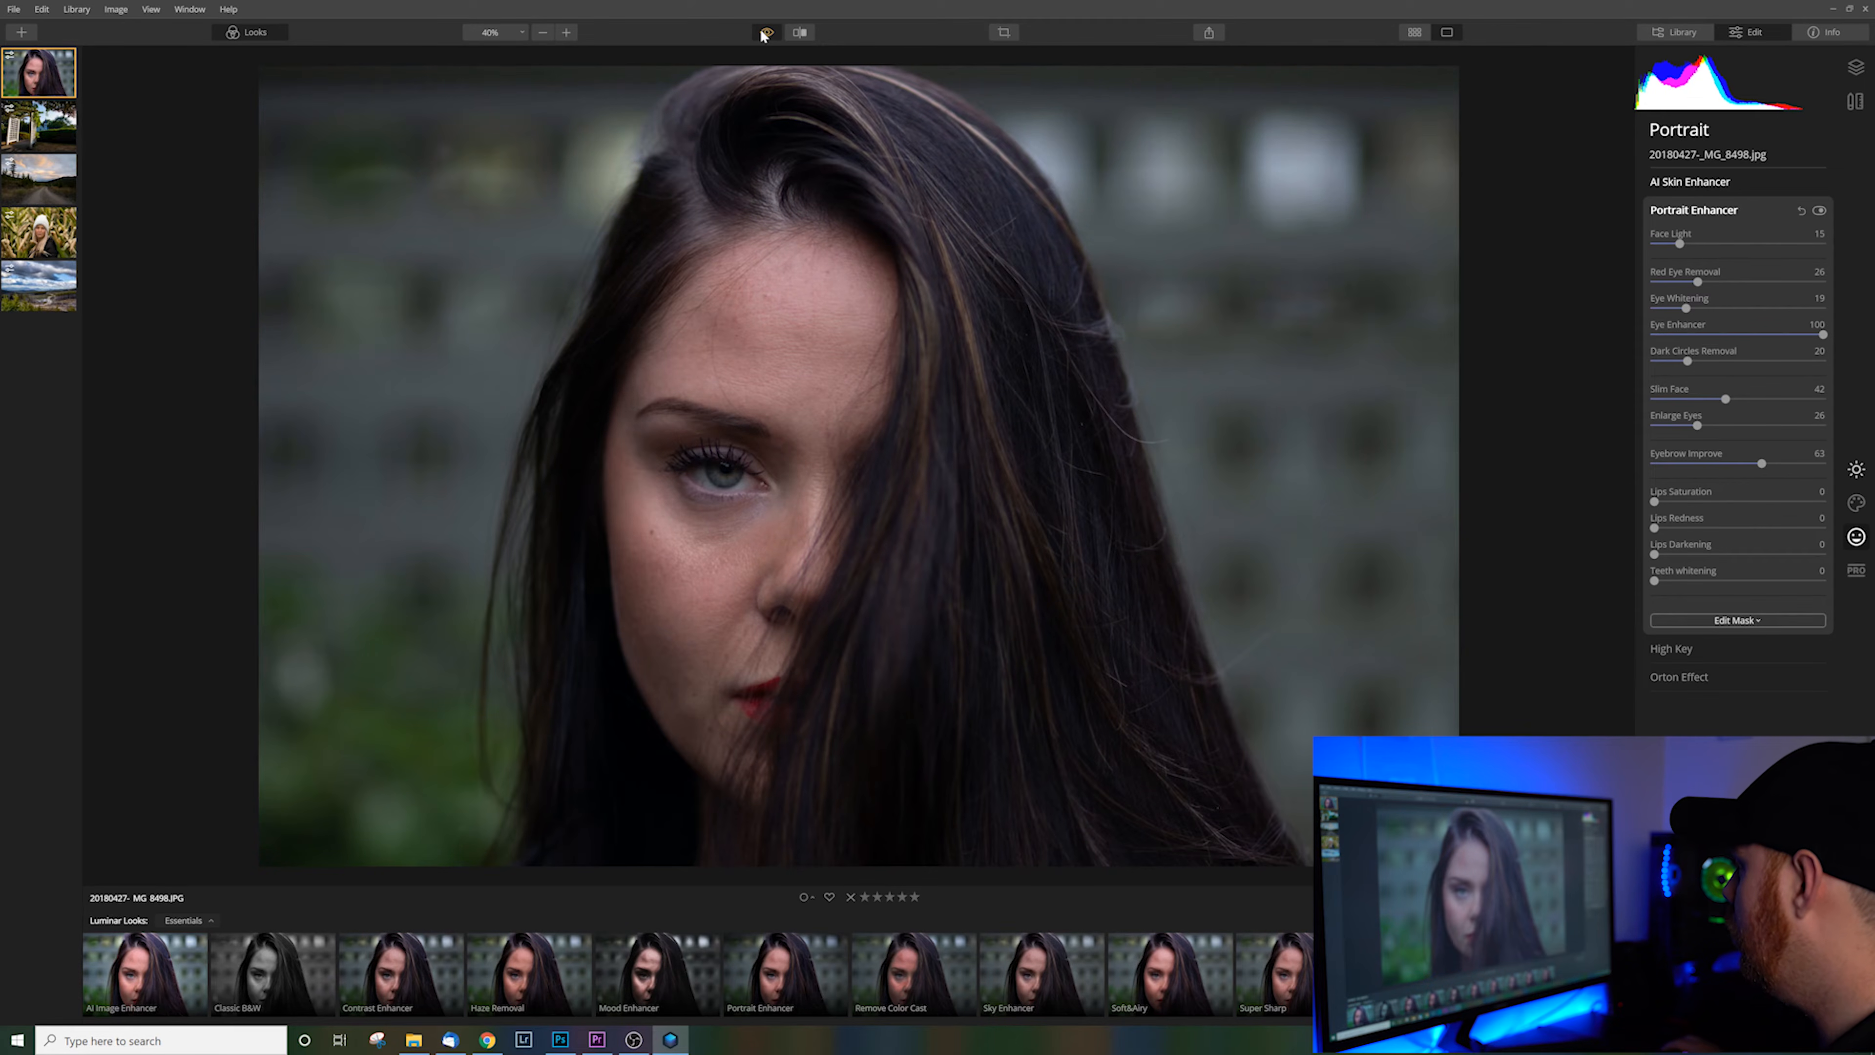
left_click(767, 32)
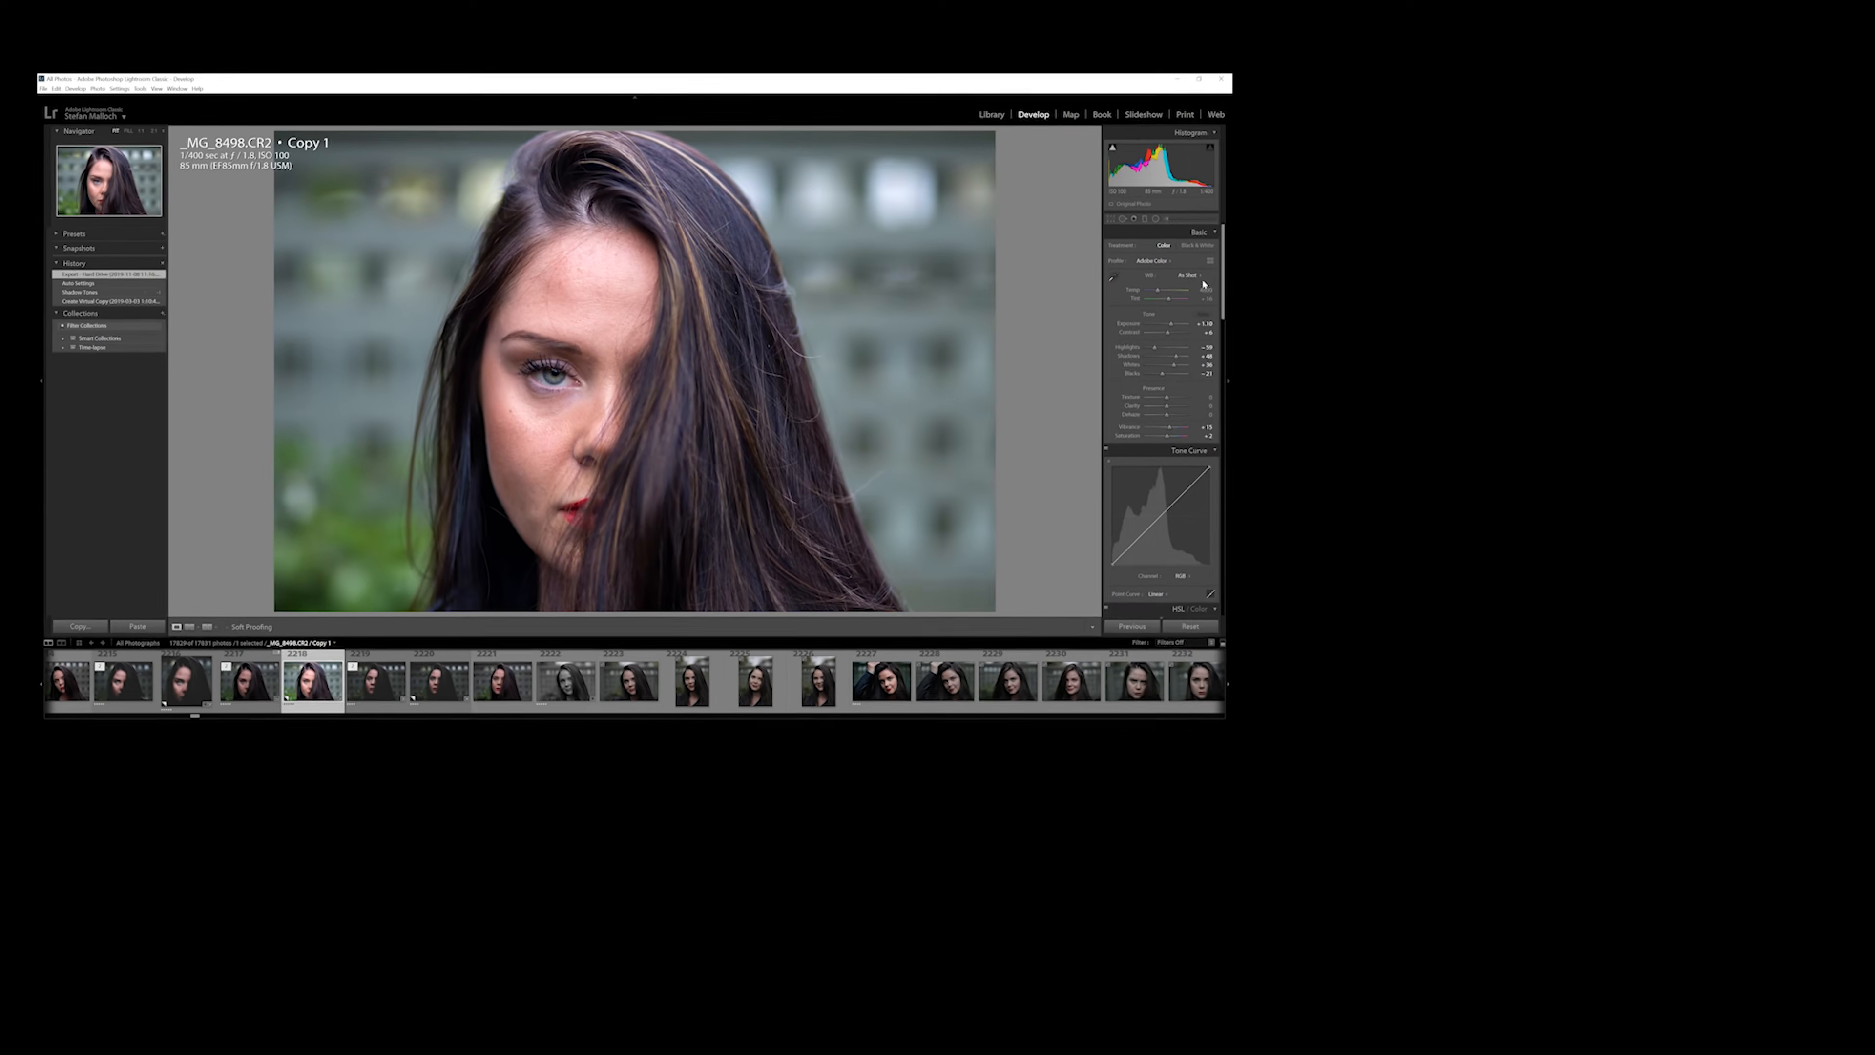
Step: In Lightroom, reset the portrait's basic tone, vibrance and saturation adjustments to their defaults
double_click(1365, 341)
double_click(1365, 351)
double_click(1365, 367)
double_click(1365, 377)
double_click(1365, 388)
double_click(1365, 398)
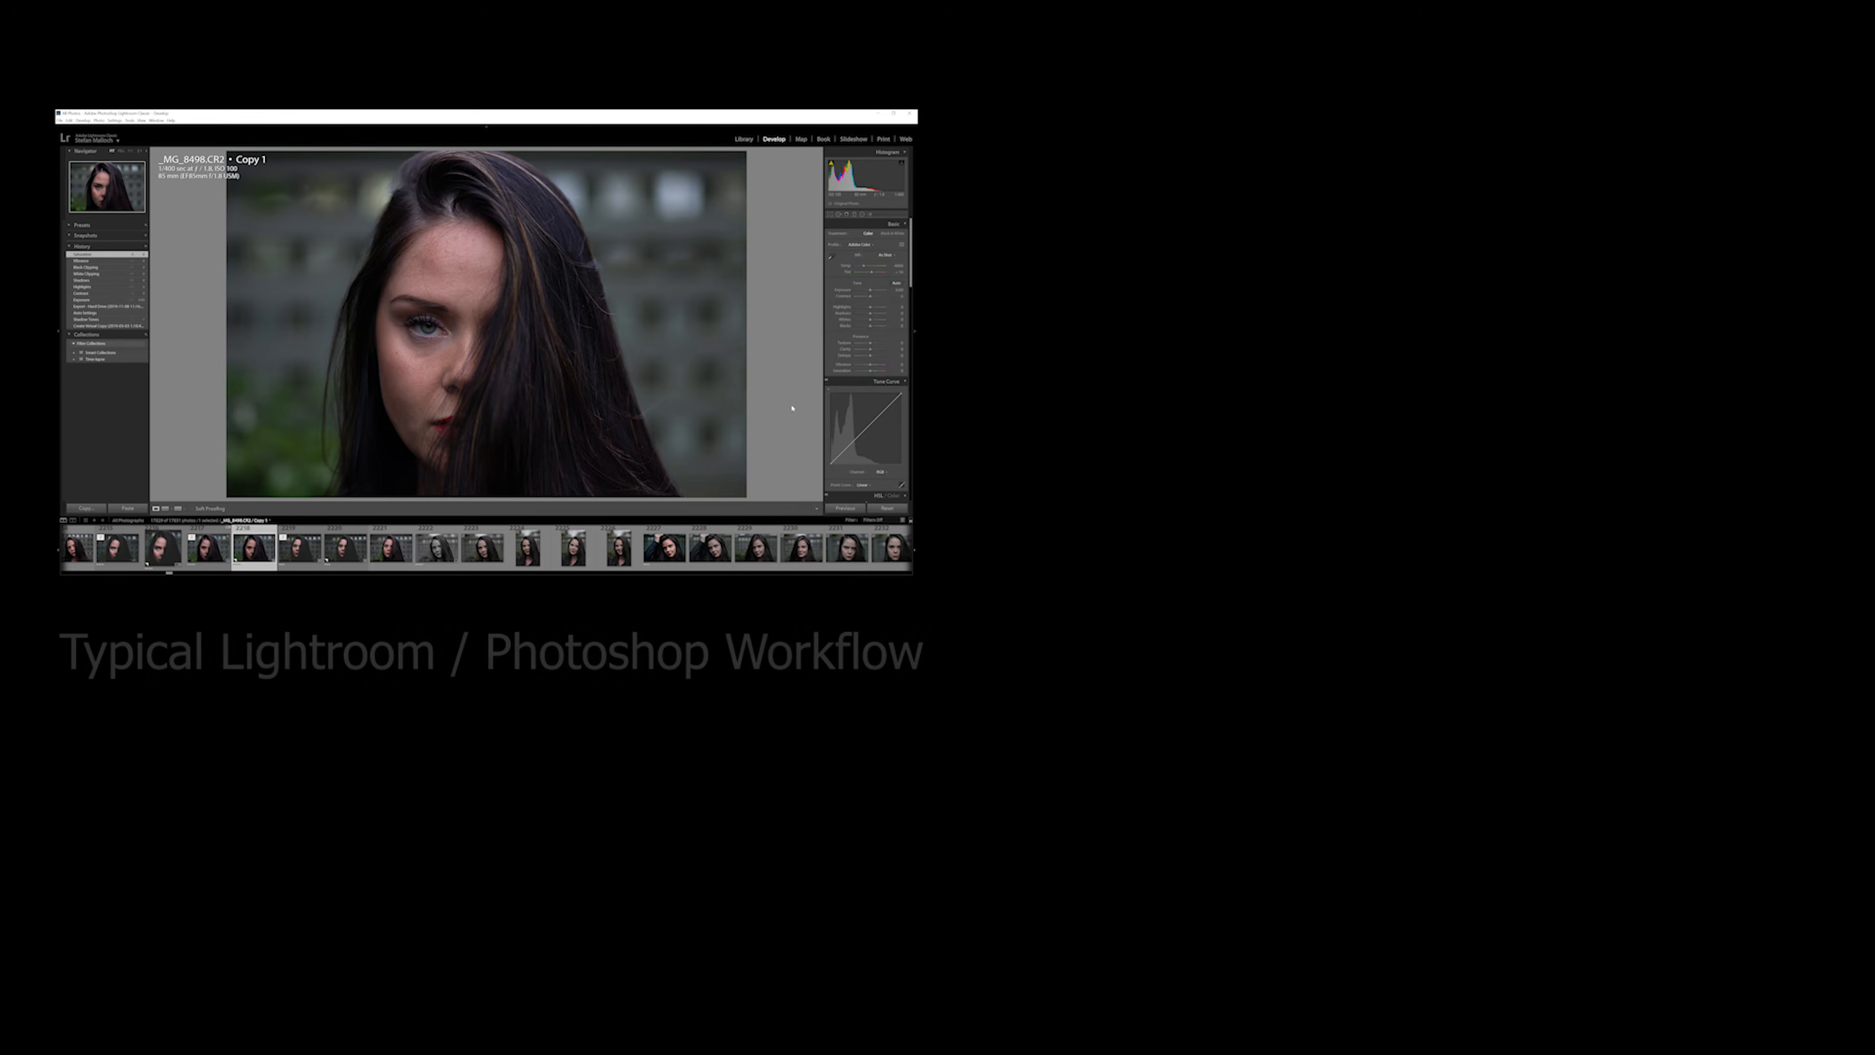
double_click(872, 365)
double_click(870, 370)
Step: Adjust the portrait's tone curve and basic tone sliders in Lightroom, and set the AI Image Enhancer look's amount in Luminar
left_click(856, 439)
left_click_drag(878, 418, 872, 364)
left_click_drag(870, 312, 863, 306)
left_click_drag(870, 296, 871, 295)
left_click_drag(870, 289, 871, 349)
left_click_drag(1019, 559, 1030, 560)
scroll(871, 345, "down", 5)
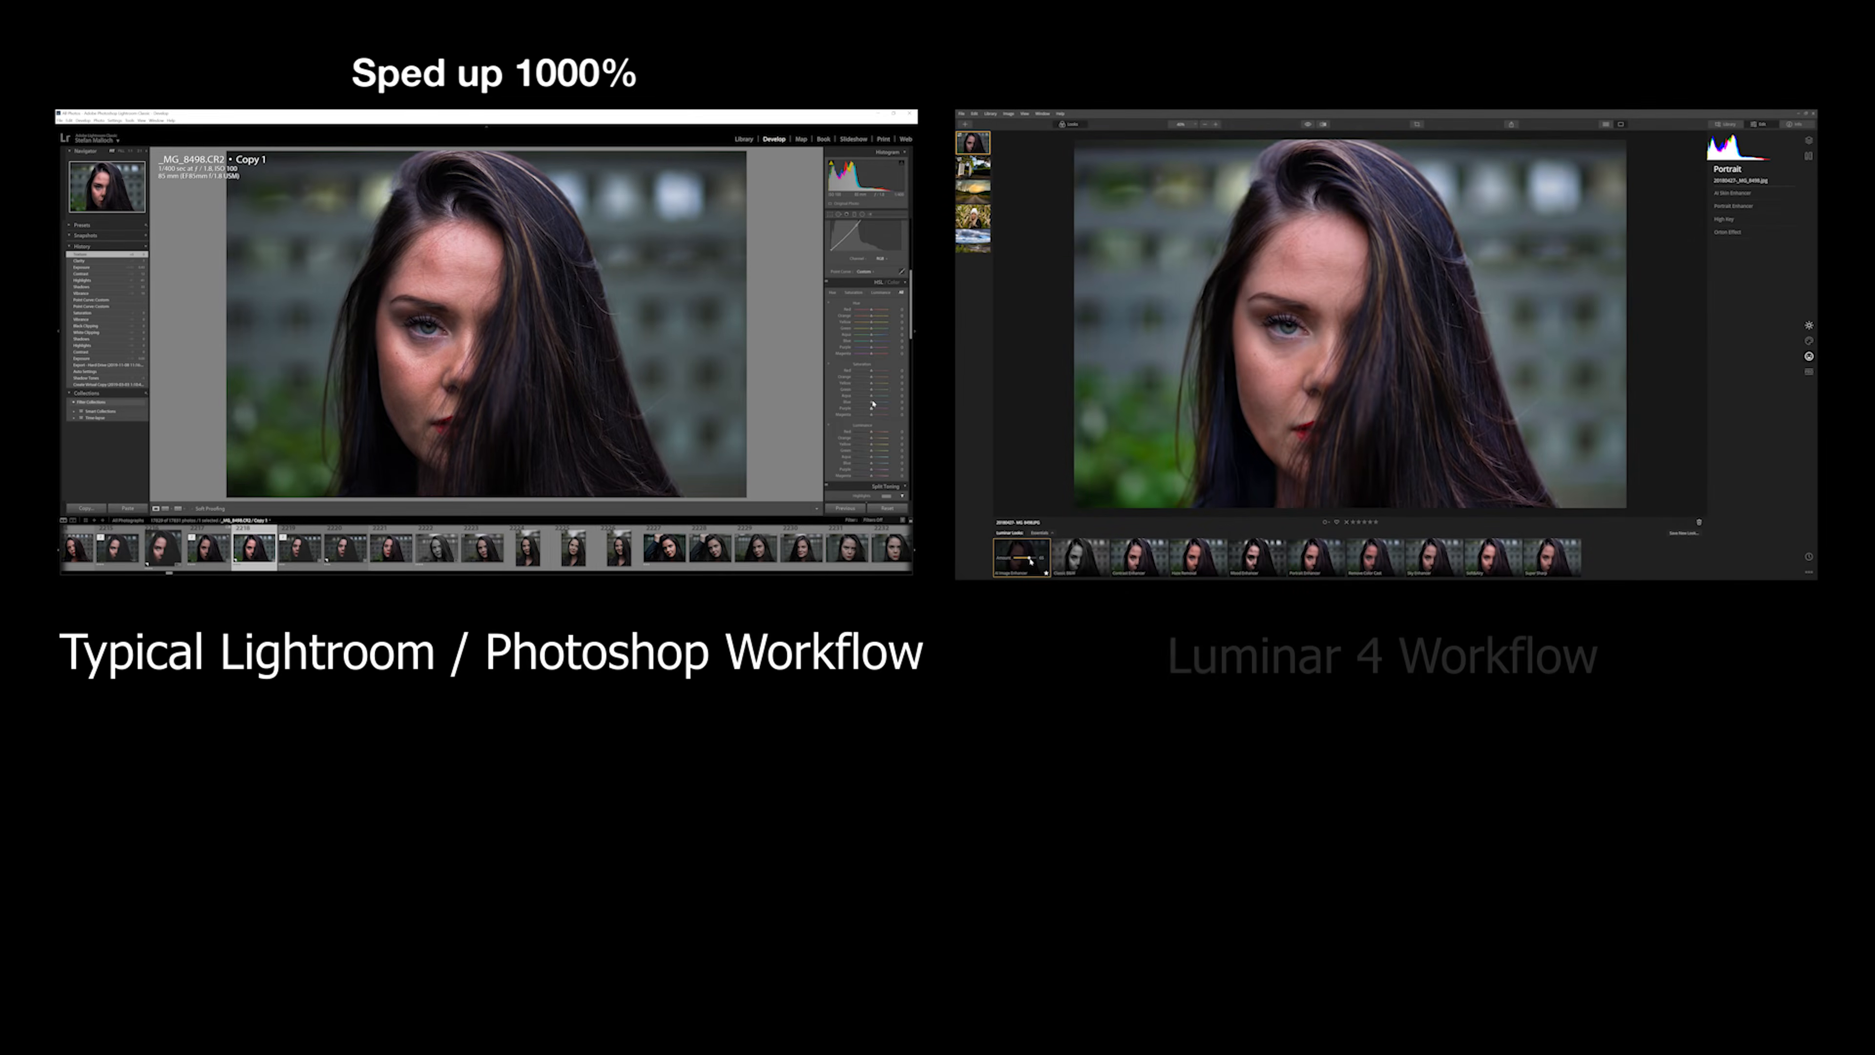
Step: Adjust the HSL colour sliders and darken the post-crop vignette in Lightroom, fine-tuning the AI Image Enhancer amount in Luminar
mouse_move(871, 389)
left_mouse_down()
mouse_move(869, 370)
mouse_move(867, 408)
left_mouse_up()
left_click_drag(871, 415, 873, 415)
left_click_drag(1031, 559, 1033, 560)
scroll(871, 345, "down", 8)
left_click_drag(873, 415, 867, 436)
scroll(872, 345, "up", 10)
Step: Heal a skin blemish on the cheek with Lightroom's Spot Removal tool
key("q")
left_click(403, 359)
key("q")
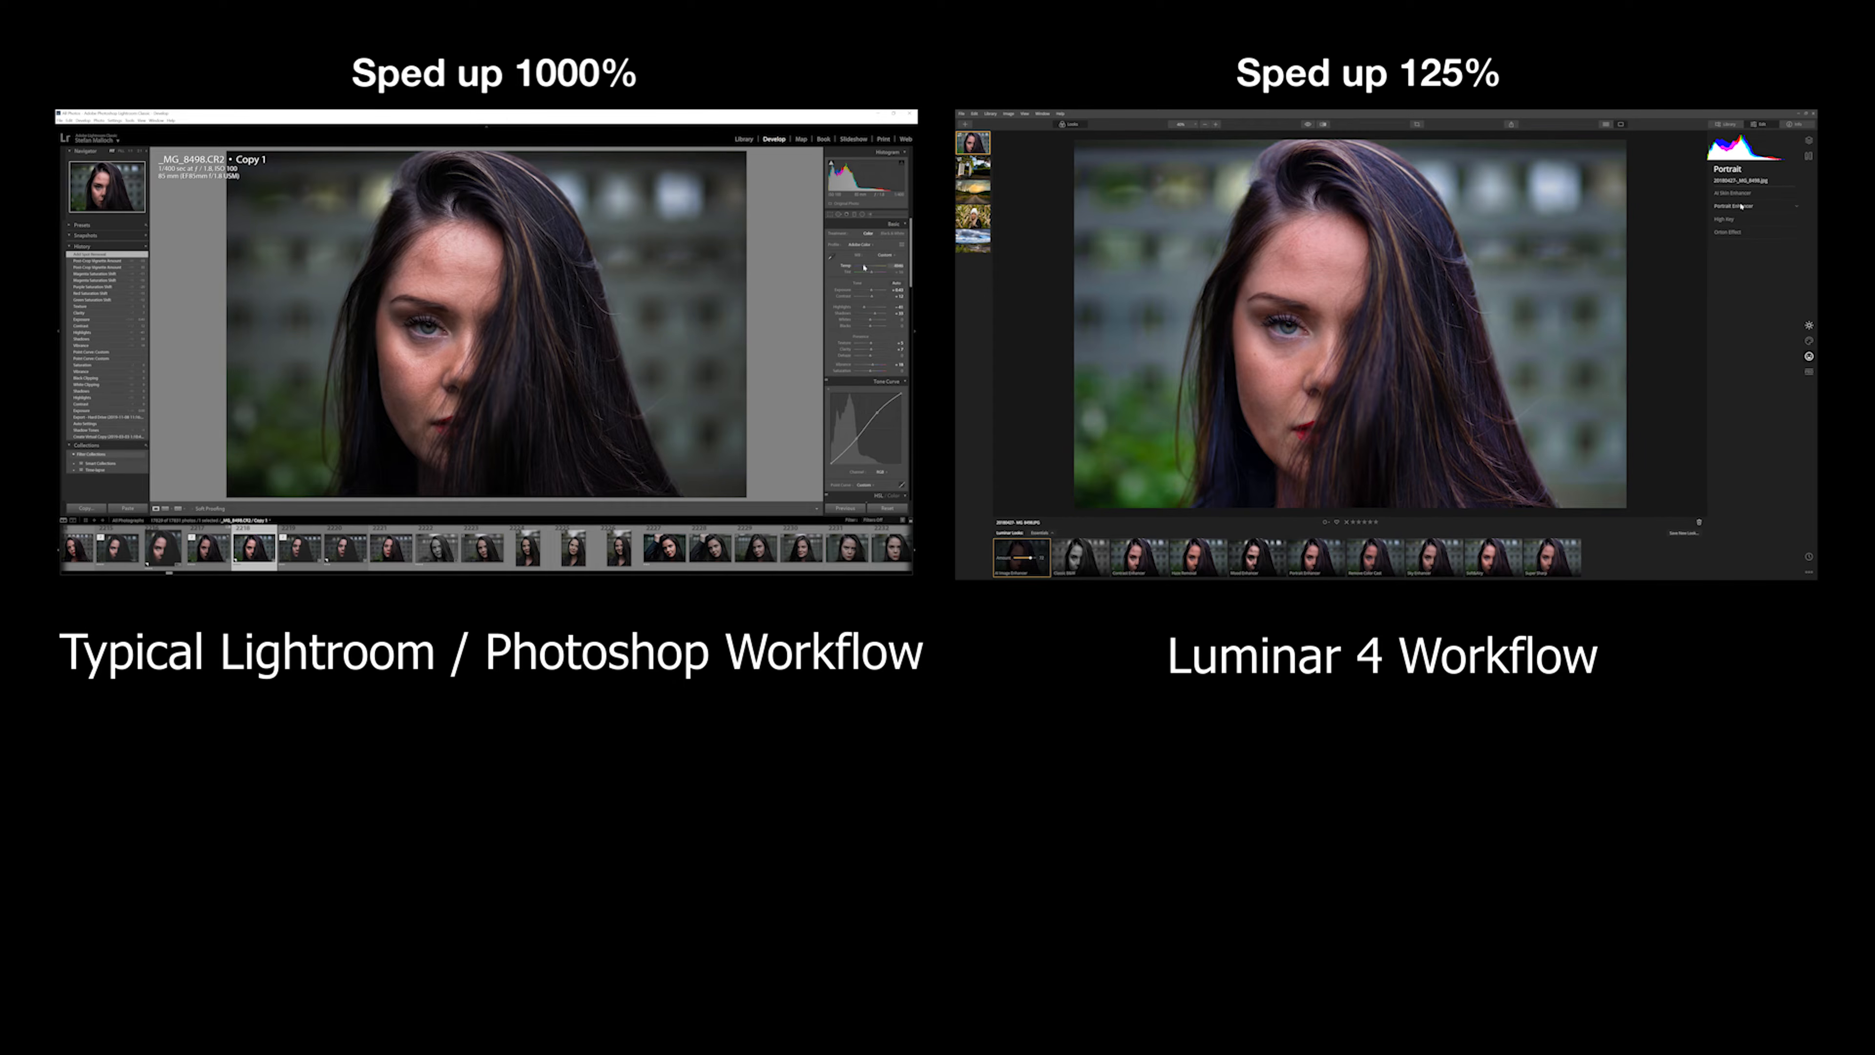
Step: Brush a local adjustment over the eye in Lightroom, and enable AI Skin Defects Removal in Luminar's AI Skin Enhancer
left_click(1741, 206)
key("k")
left_click(1733, 193)
left_click(427, 327)
left_click(1717, 204)
Step: Heal the forehead blemish in Lightroom, and raise the AI Skin Enhancer amount in Luminar close to its maximum
key("q")
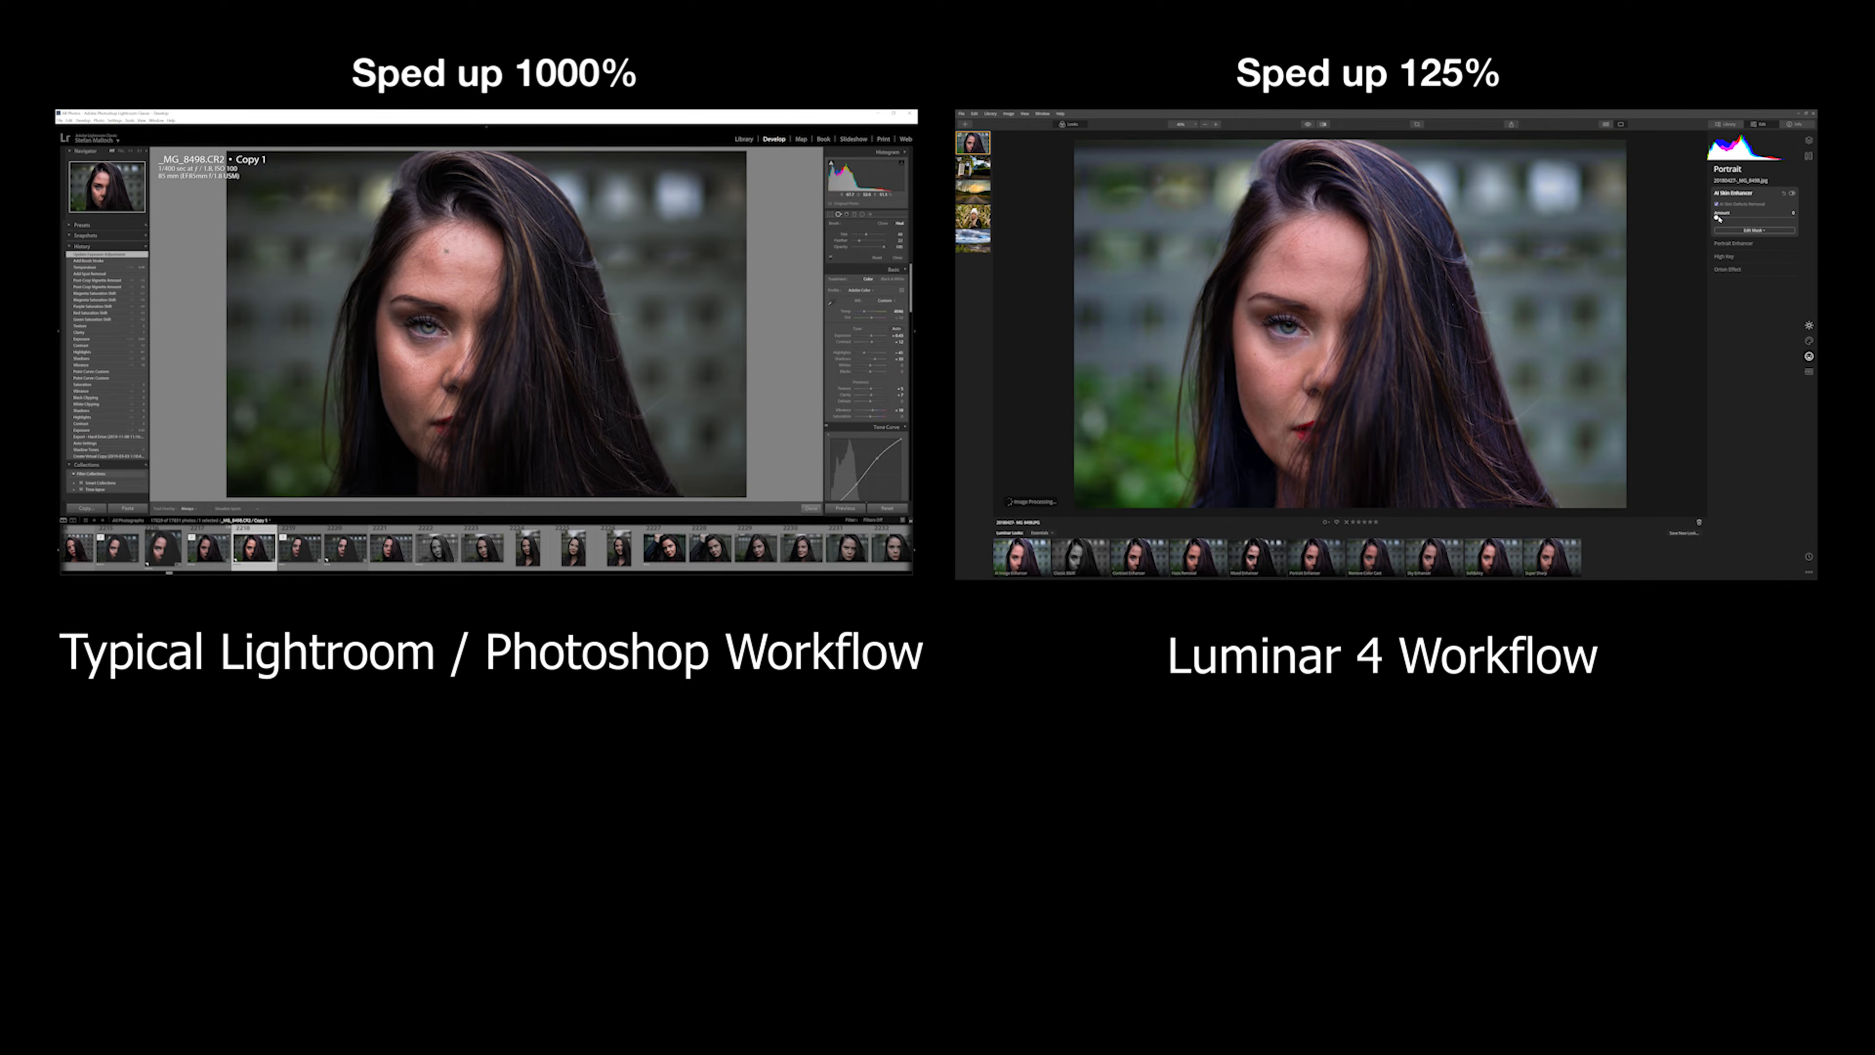
left_click_drag(1718, 217, 1787, 218)
left_click(446, 252)
key("q")
Step: Open the selected Lightroom portrait for editing in Photoshop
right_click(264, 555)
mouse_move(310, 405)
left_click(386, 414)
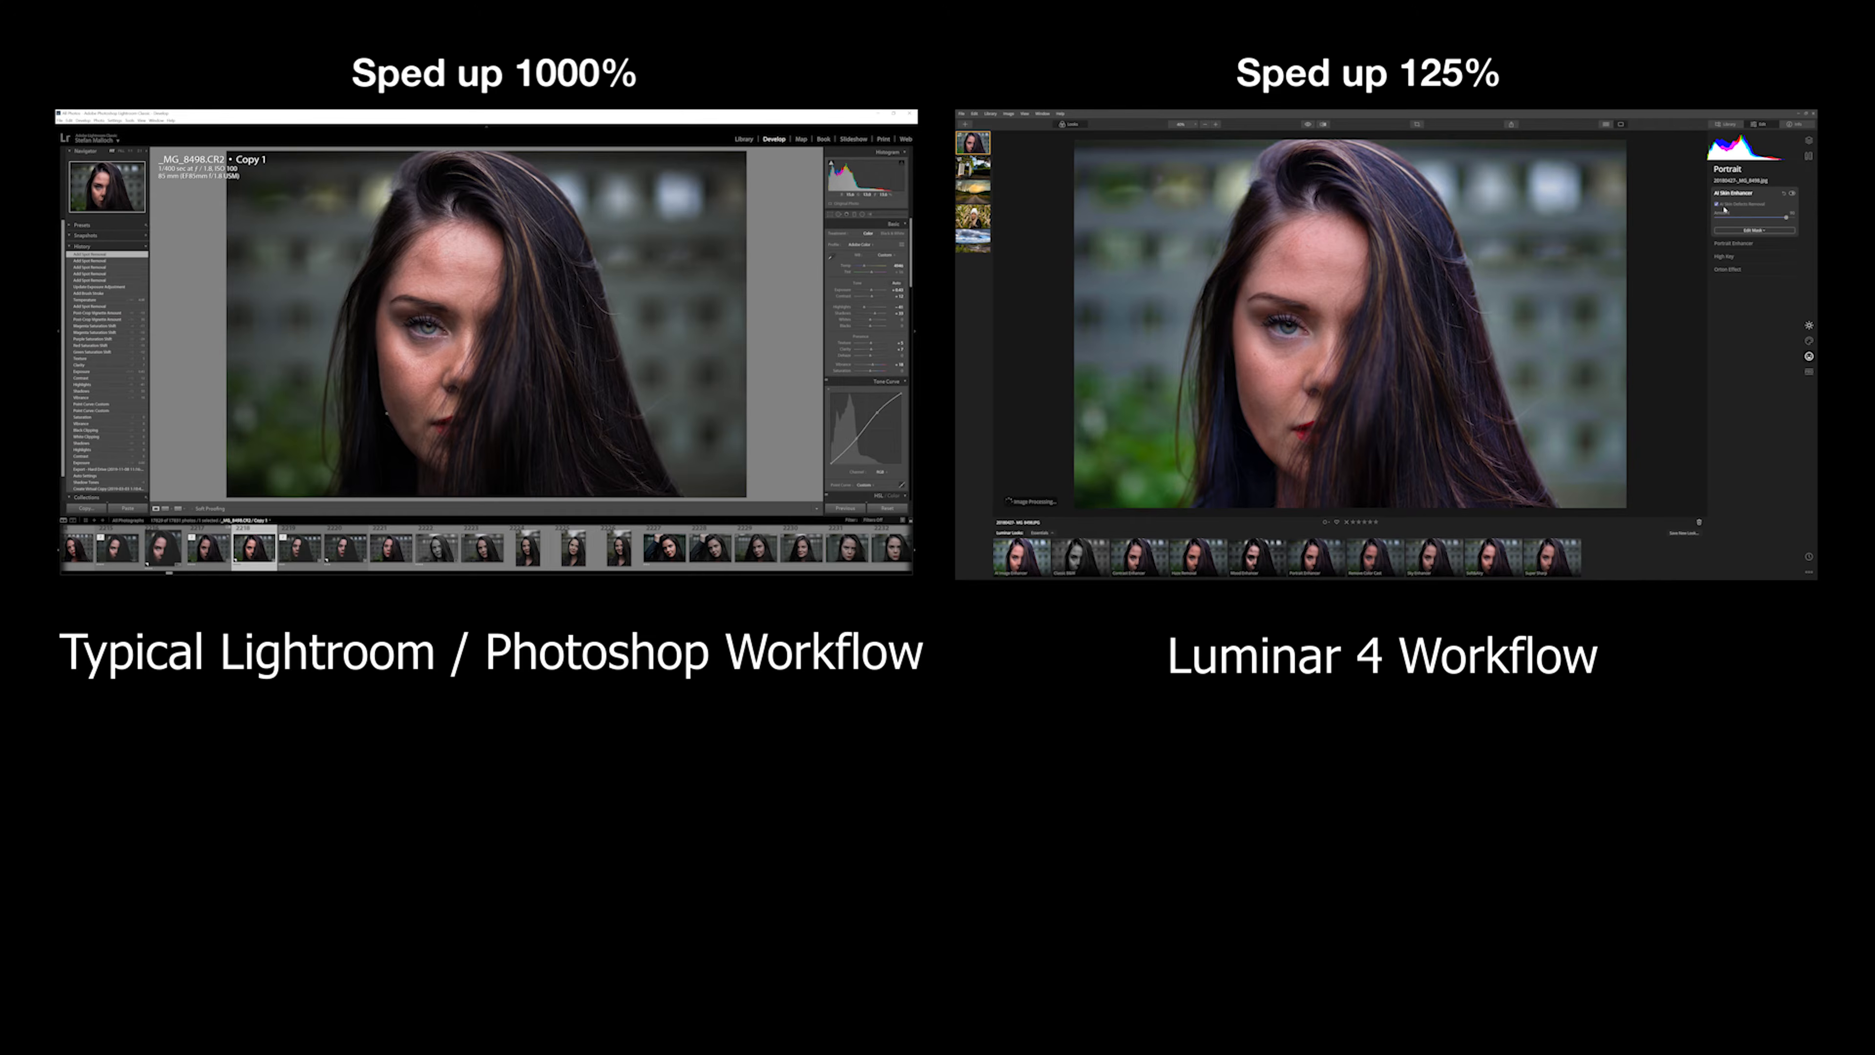
Step: Activate the healing brush for skin retouching in Photoshop, and open the Portrait Enhancer controls in Luminar
left_click(1726, 194)
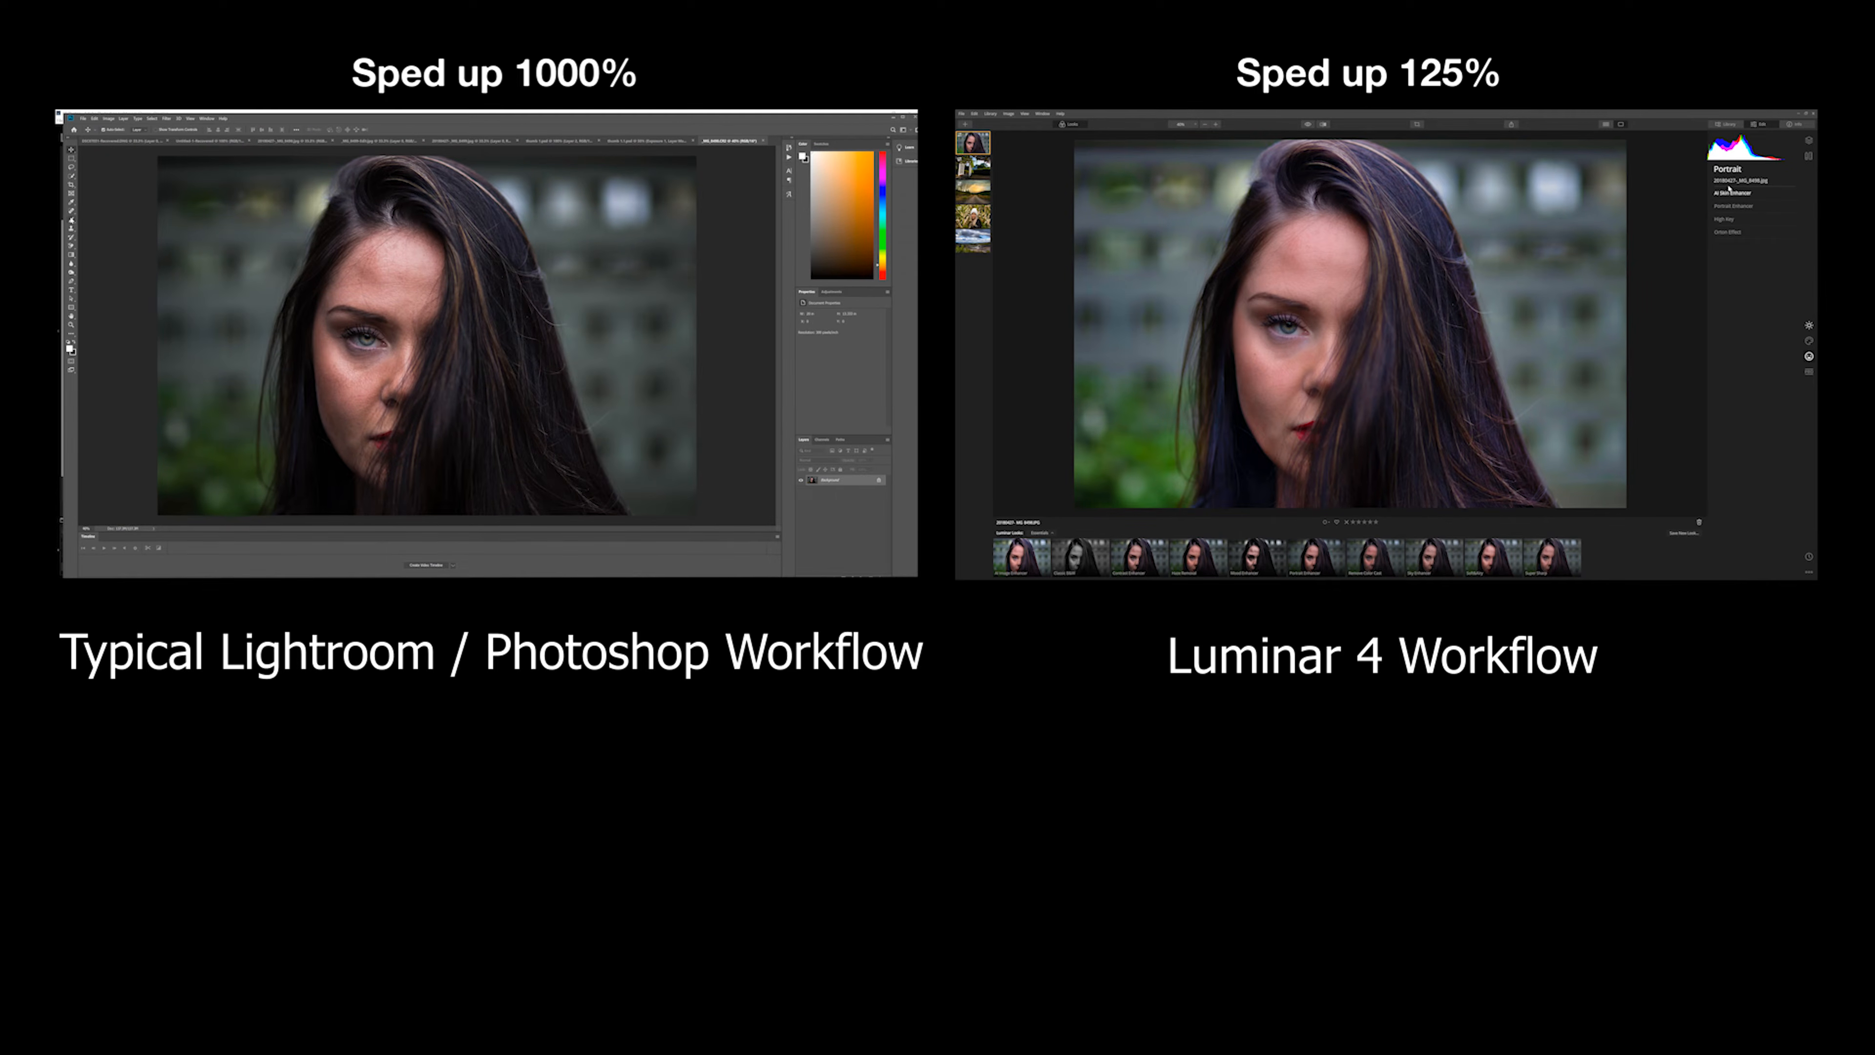
key("j")
left_click(1728, 193)
left_click(1728, 193)
left_click(1728, 210)
left_click(1727, 211)
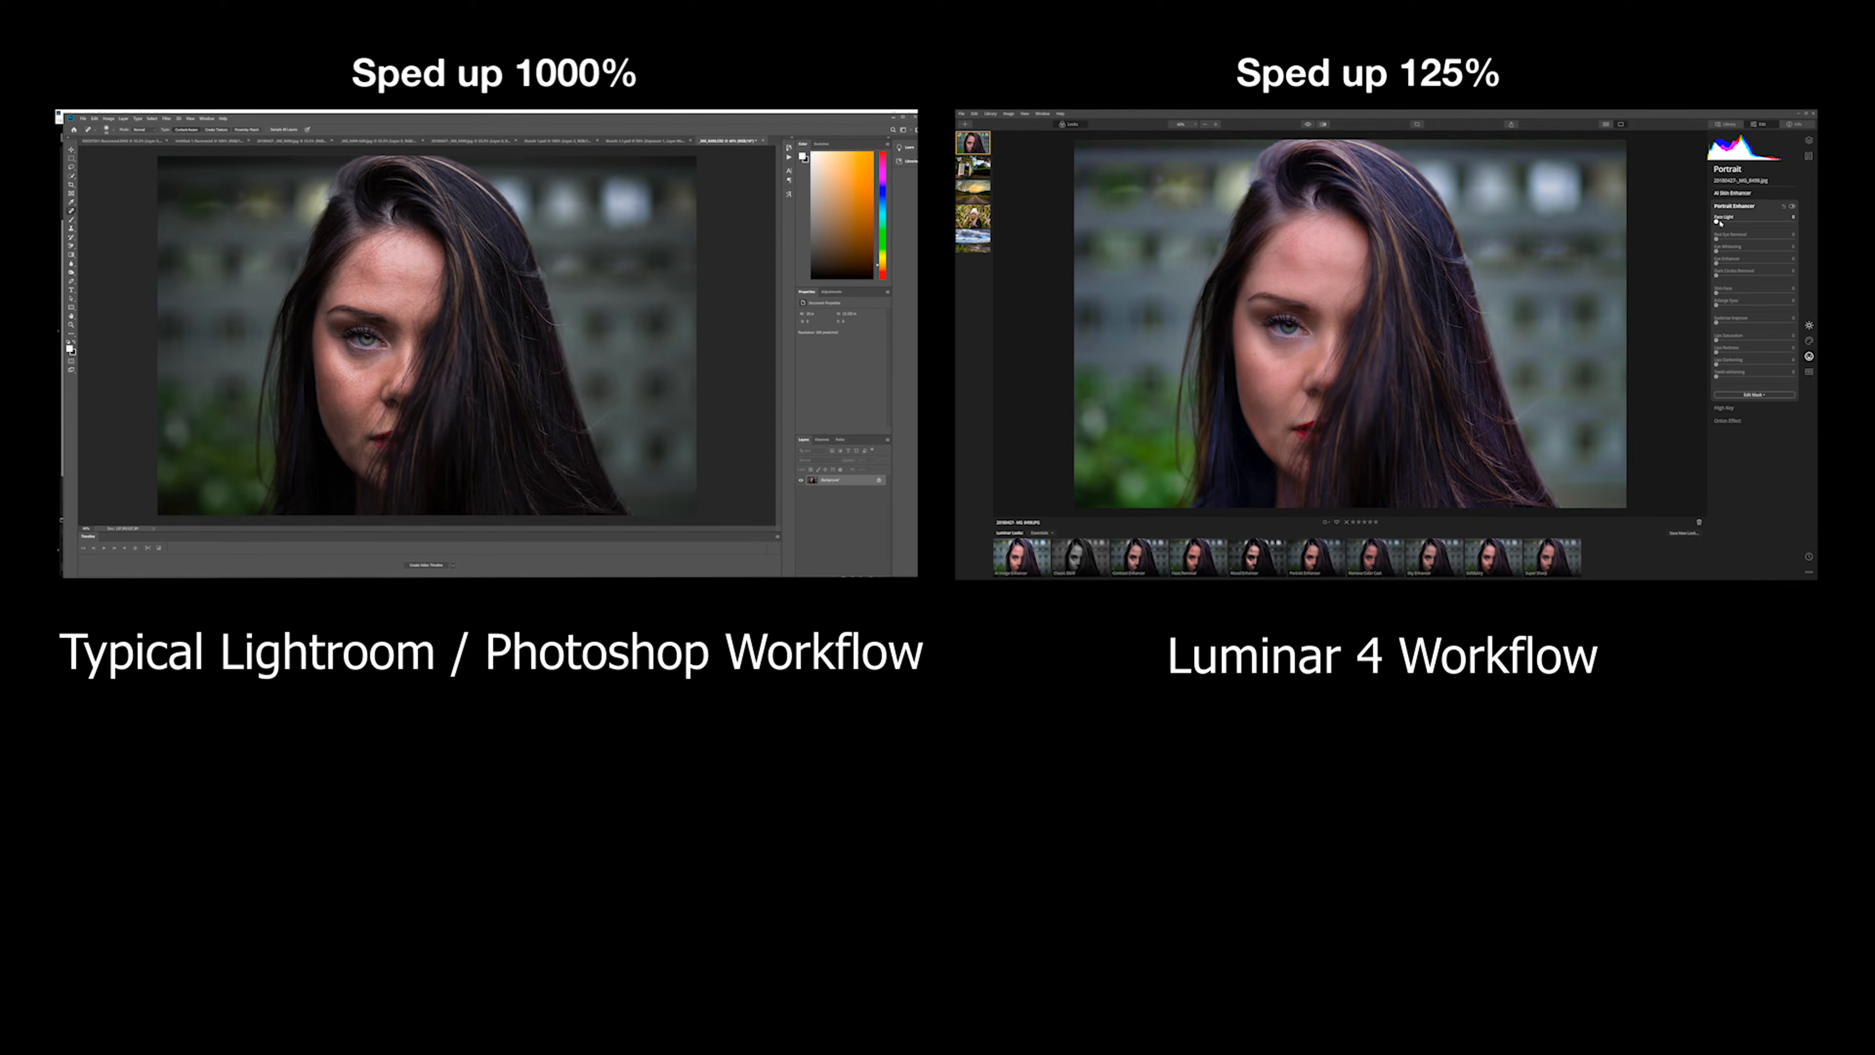
Step: Run the recorded skin retouching action in Photoshop, and raise the face and eye sliders in Luminar's Portrait Enhancer
left_click(788, 157)
left_click(741, 232)
left_click(740, 241)
mouse_move(1717, 239)
left_mouse_down()
mouse_move(1770, 263)
mouse_move(1734, 295)
left_mouse_up()
left_click(818, 460)
key("Escape")
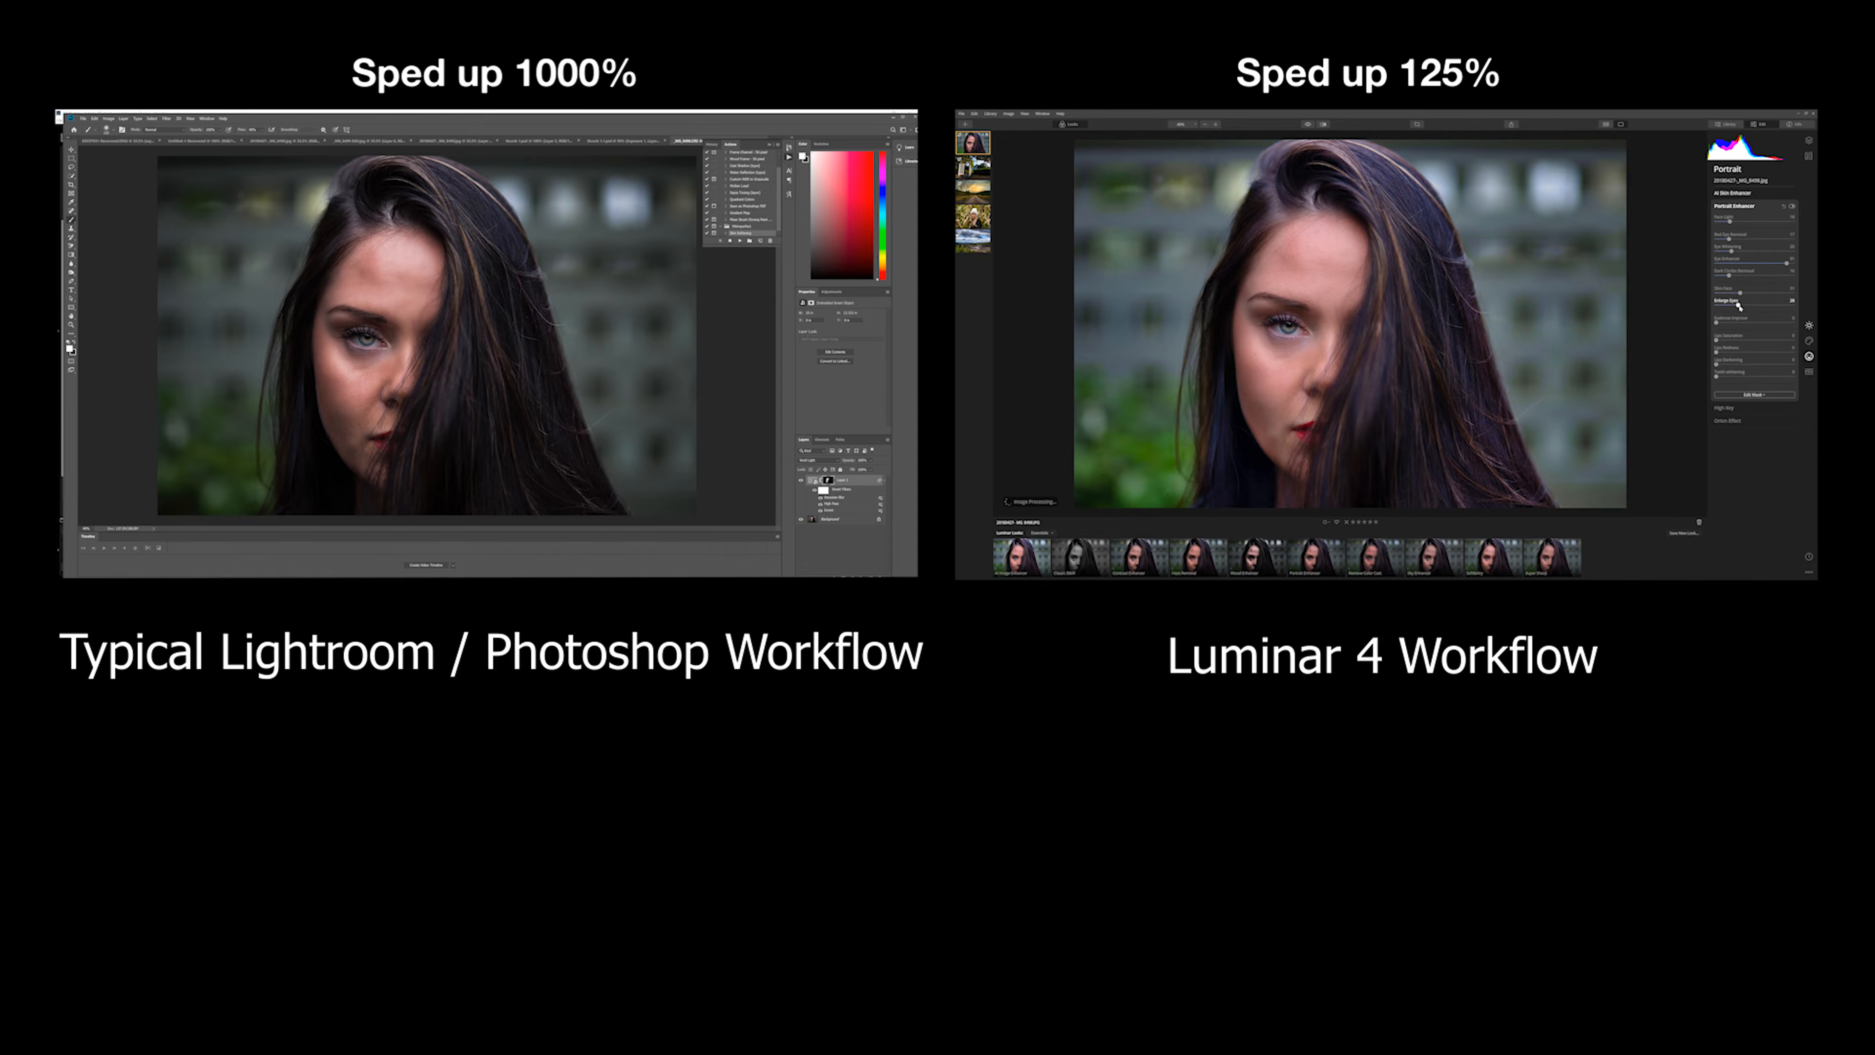
Step: Duplicate the Background layer in Photoshop and add a Hue/Saturation adjustment with increased saturation
right_click(830, 522)
key("Return")
left_click(831, 291)
left_click(804, 321)
left_click_drag(840, 354, 860, 354)
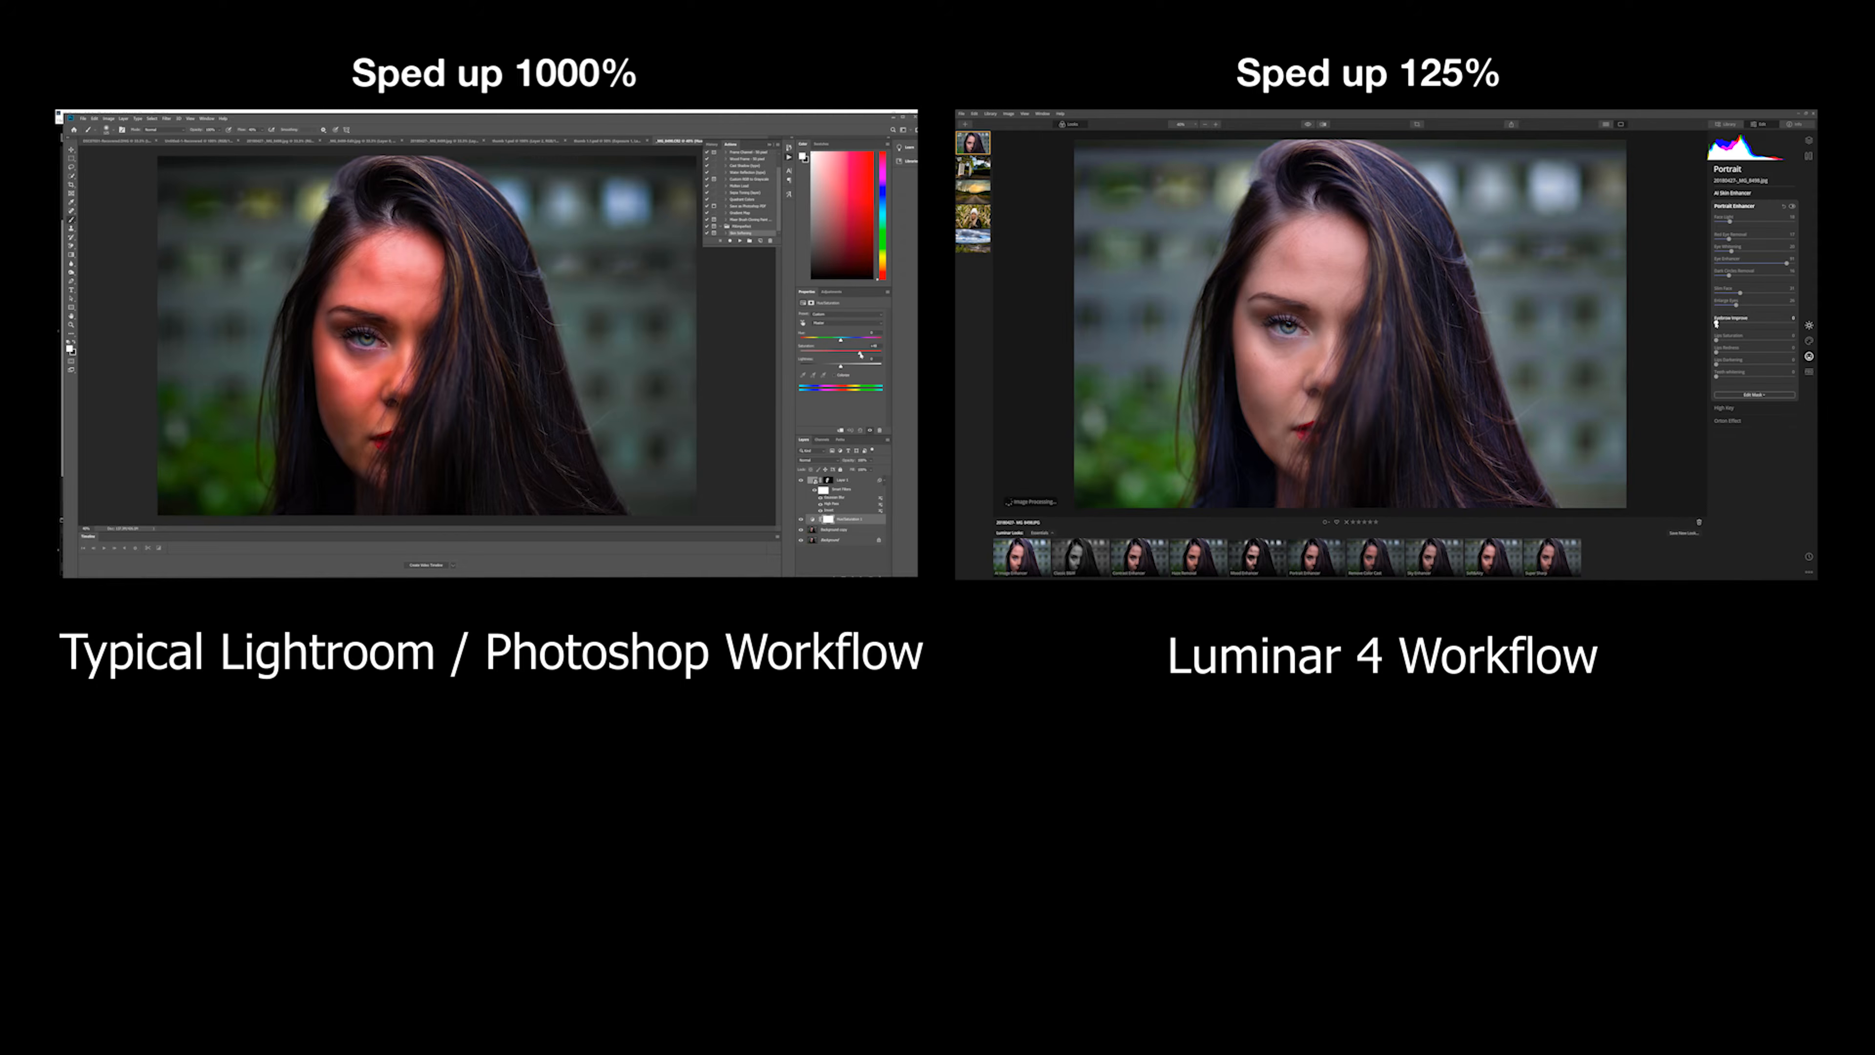
Step: Hide the Hue/Saturation adjustment with an inverted mask in Photoshop, and raise Eyebrow Improve in Luminar
left_click(836, 575)
key("ctrl+i")
left_click_drag(1754, 322, 1756, 323)
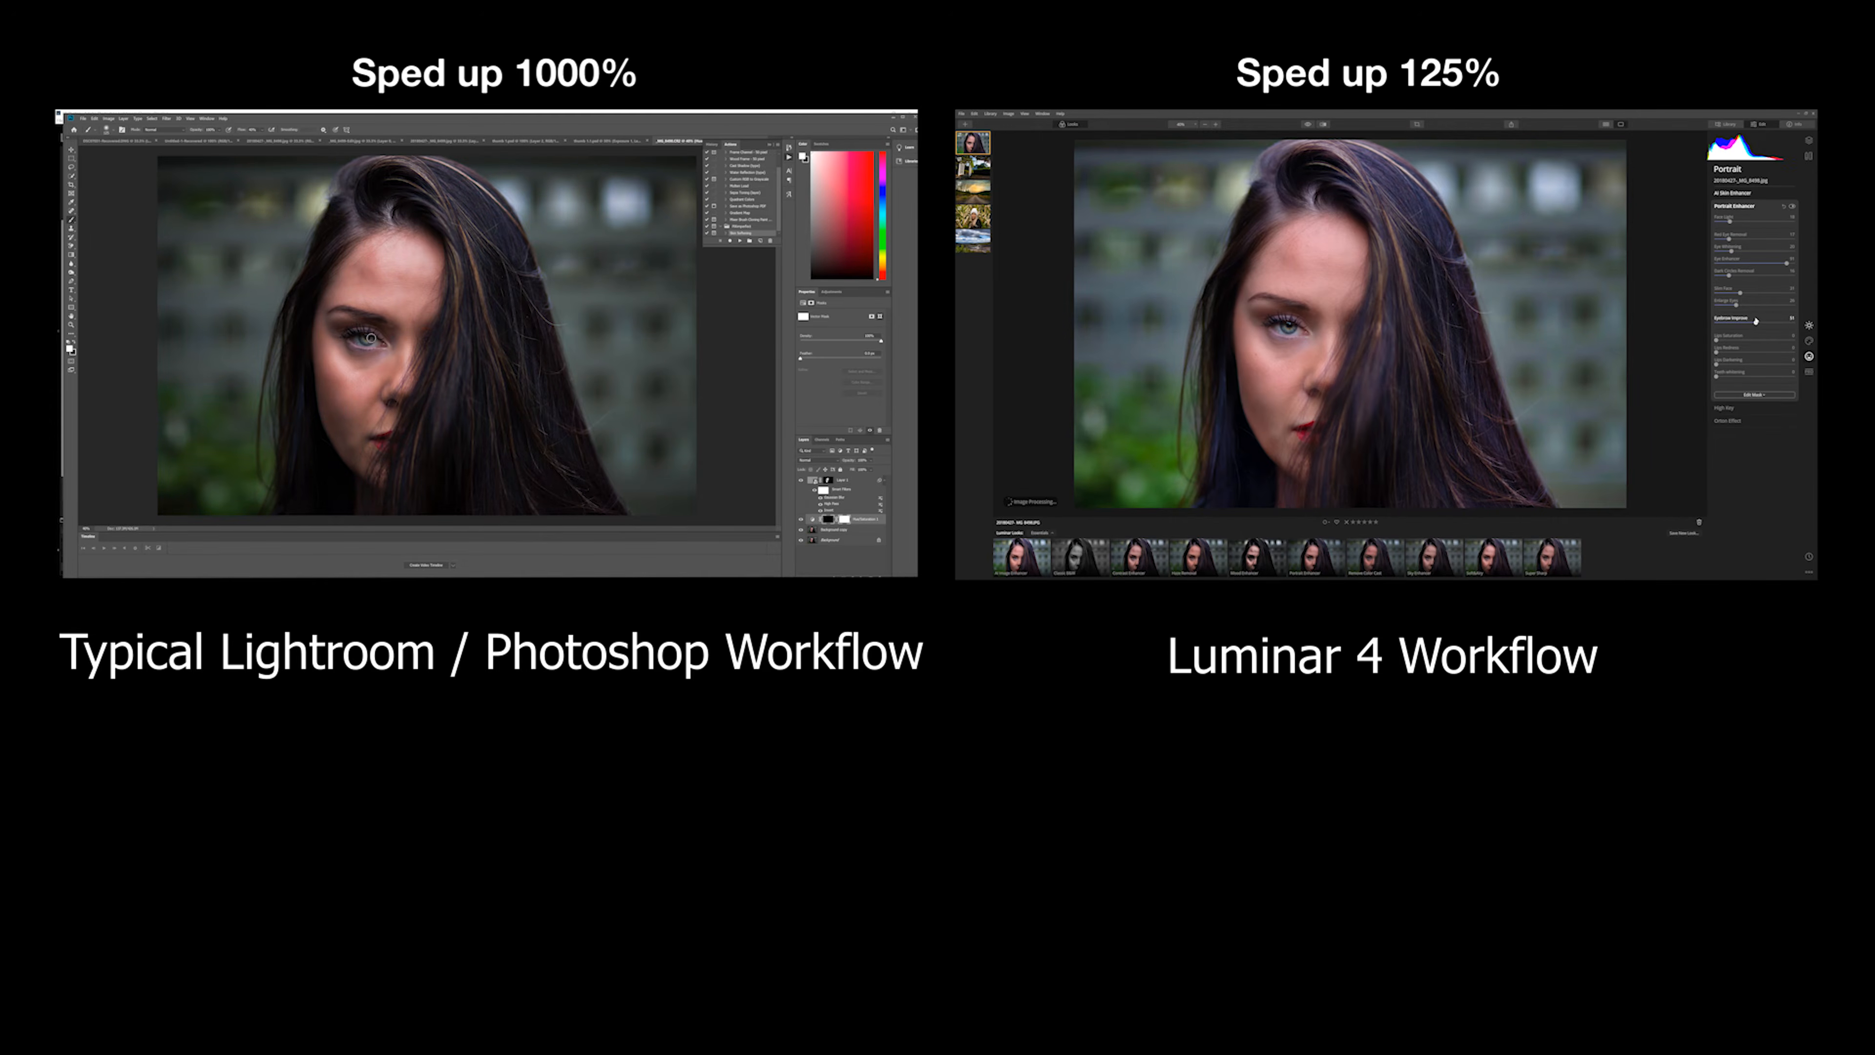
left_click(828, 519)
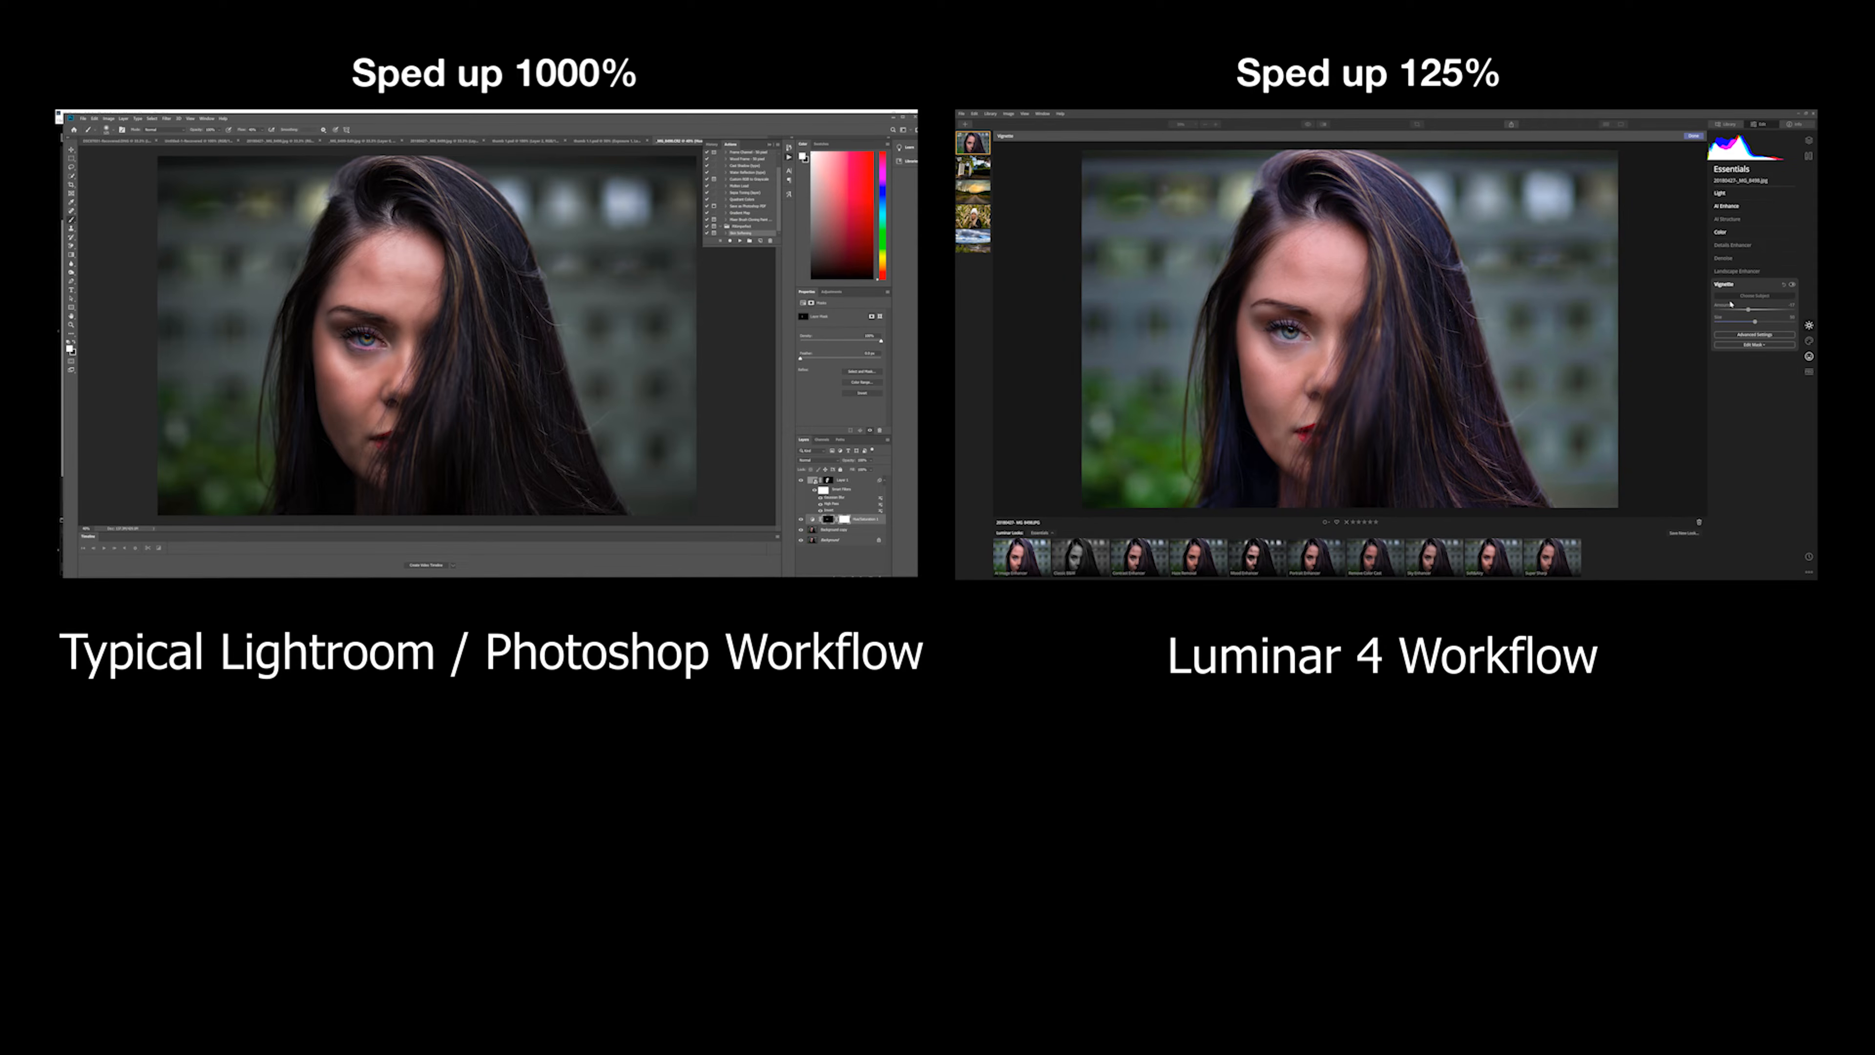
Step: Apply a filter to the duplicated Background layer in Photoshop, and darken the vignette amount in Luminar
left_click(835, 529)
left_click(166, 119)
left_click_drag(1746, 311, 1730, 313)
left_click(193, 229)
left_click(750, 362)
Step: Add a mask to the duplicated Background layer and paint on it over the eye with an enlarged brush
left_click(835, 576)
key("x")
key("bracketright")
key("bracketright")
key("bracketright")
key("bracketright")
key("bracketright")
key("bracketright")
key("bracketright")
key("bracketright")
left_click(353, 332)
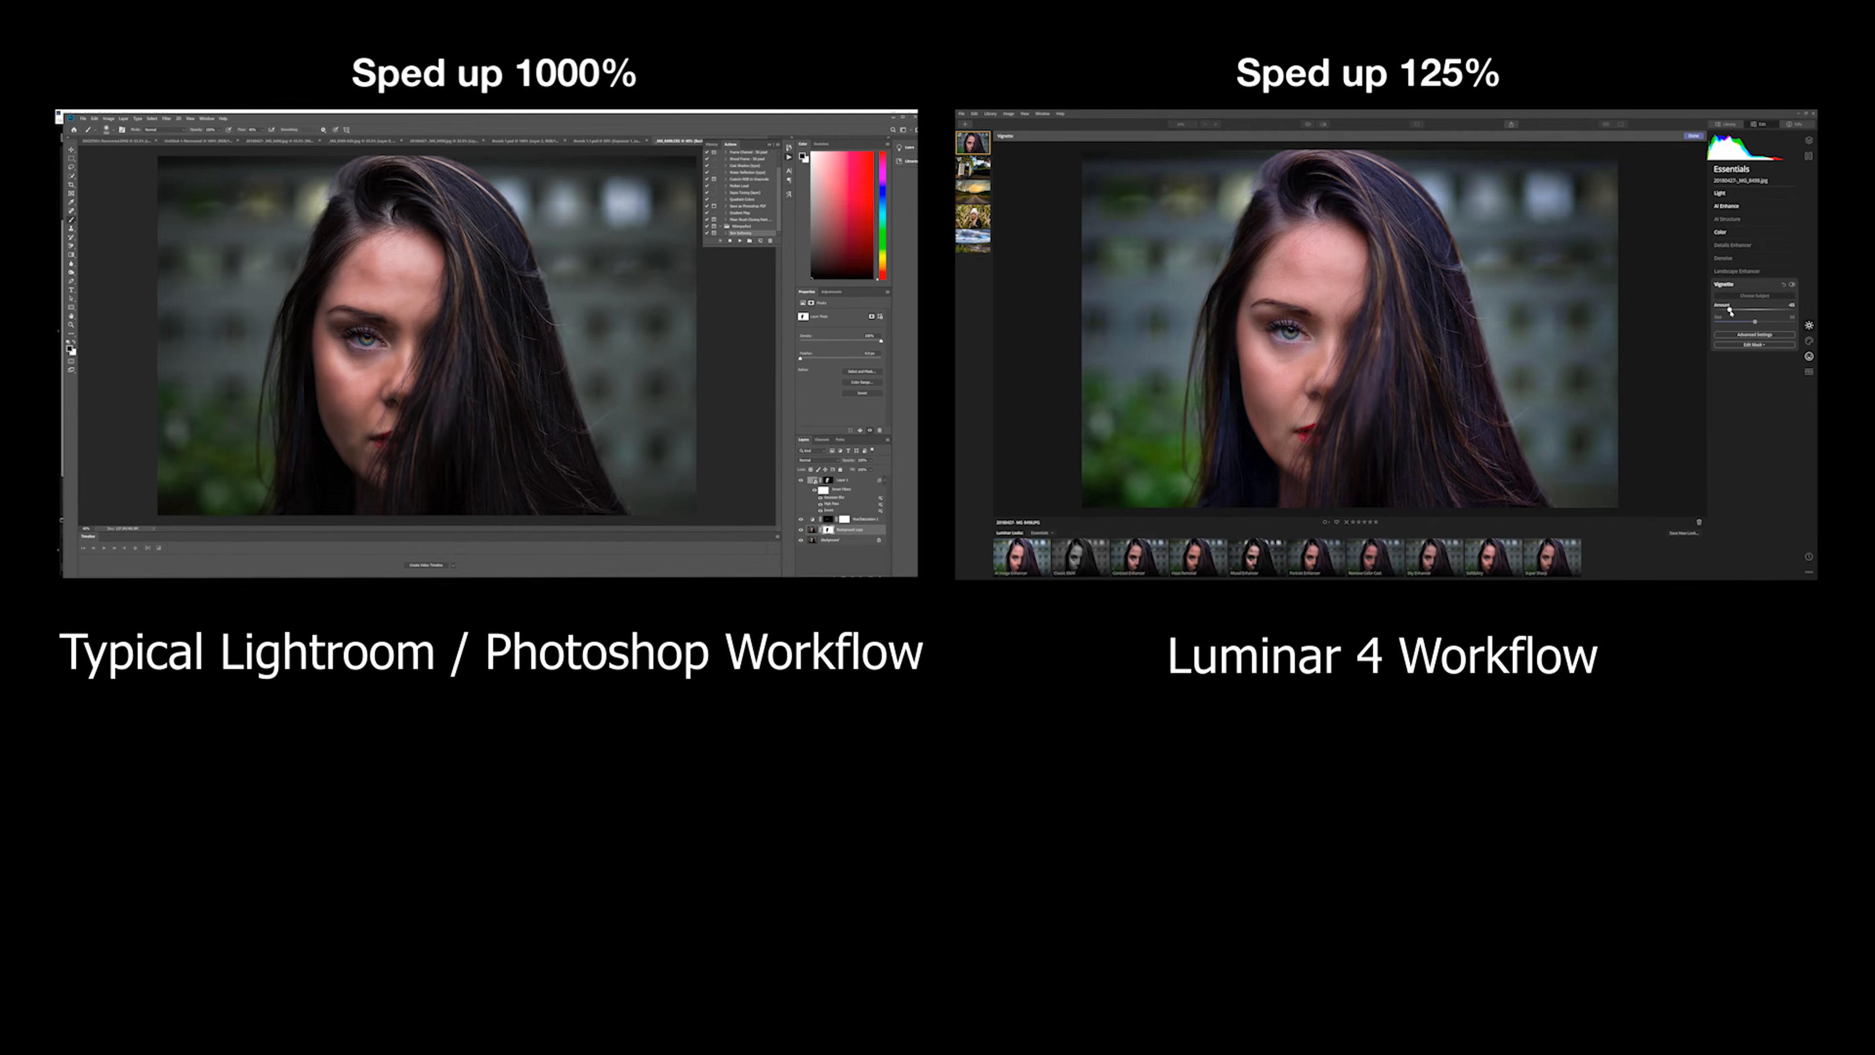
Step: Add an Exposure adjustment layer in Photoshop, lower its slider slightly, and paint its mask over the face
left_click(845, 576)
left_click_drag(841, 325, 833, 325)
left_click(1729, 284)
left_click(835, 575)
mouse_move(373, 281)
left_mouse_down()
mouse_move(353, 441)
mouse_move(414, 395)
left_mouse_up()
Step: Increase the red saturation in the advanced Color settings of Luminar's Essentials tools
left_click(1809, 341)
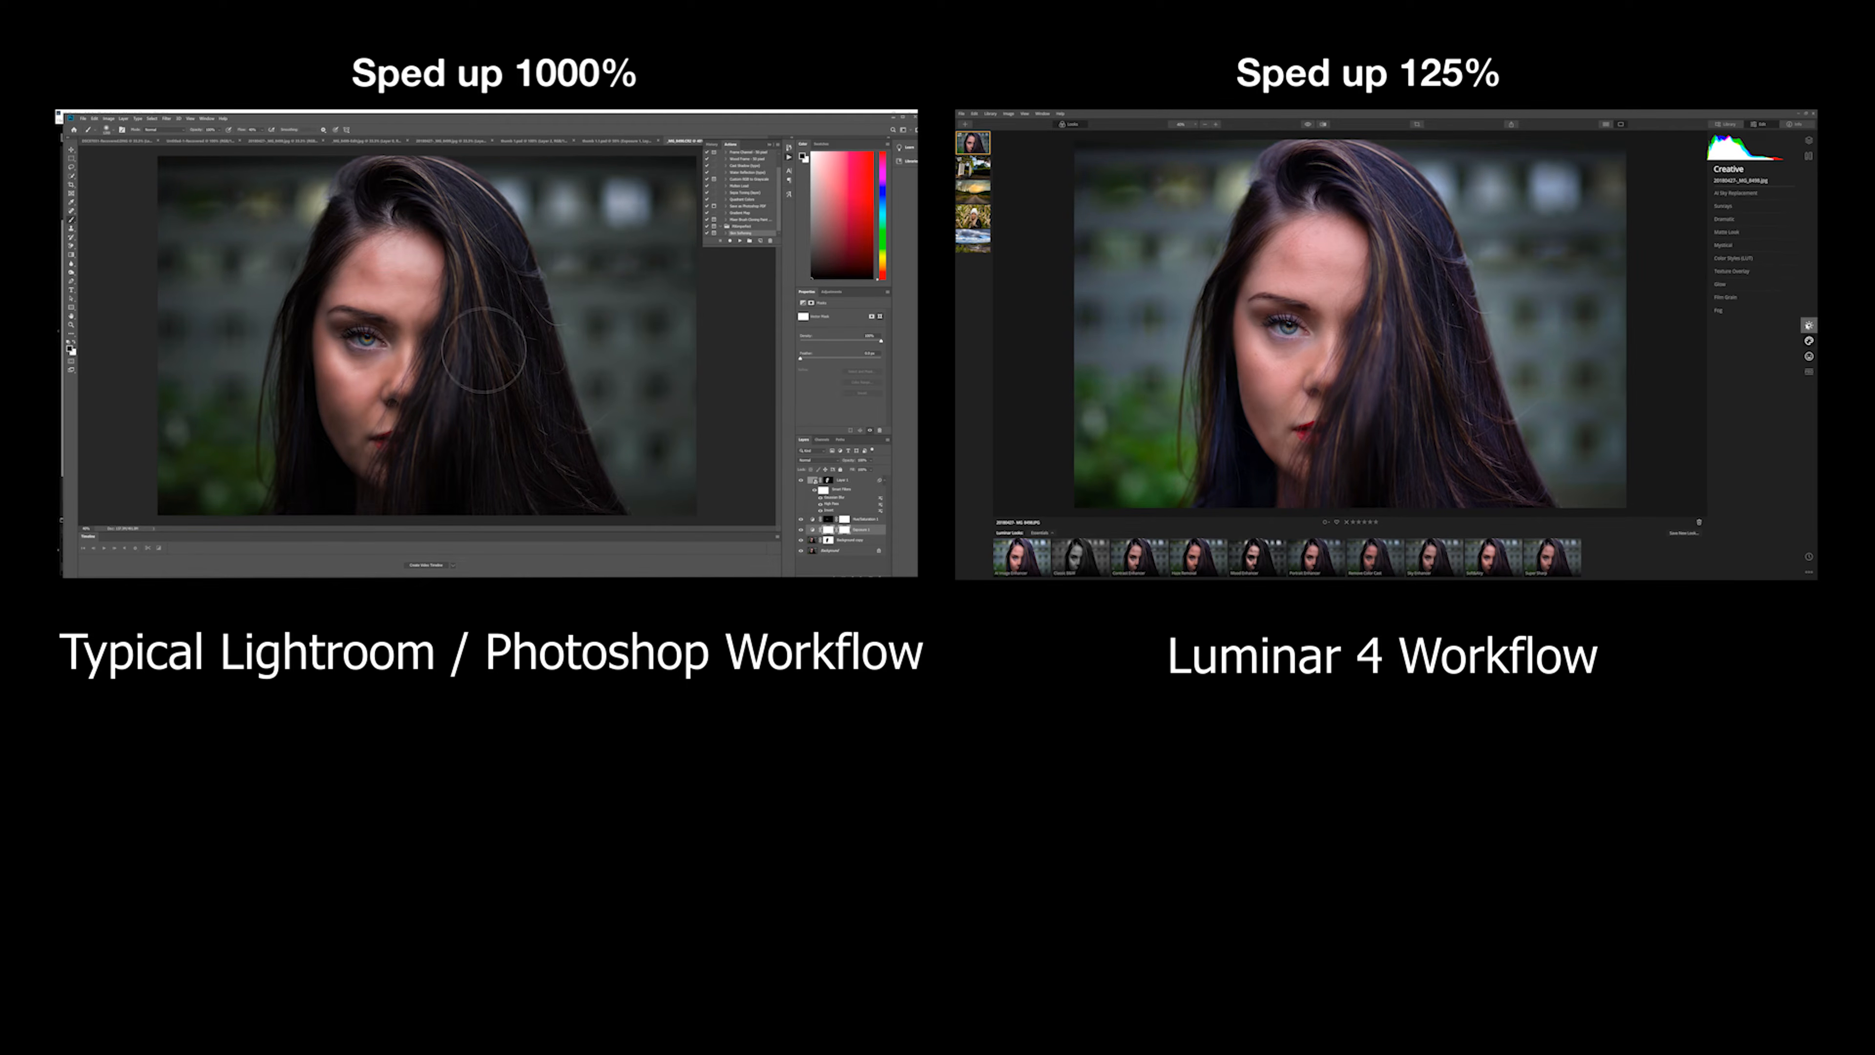
left_click(1809, 325)
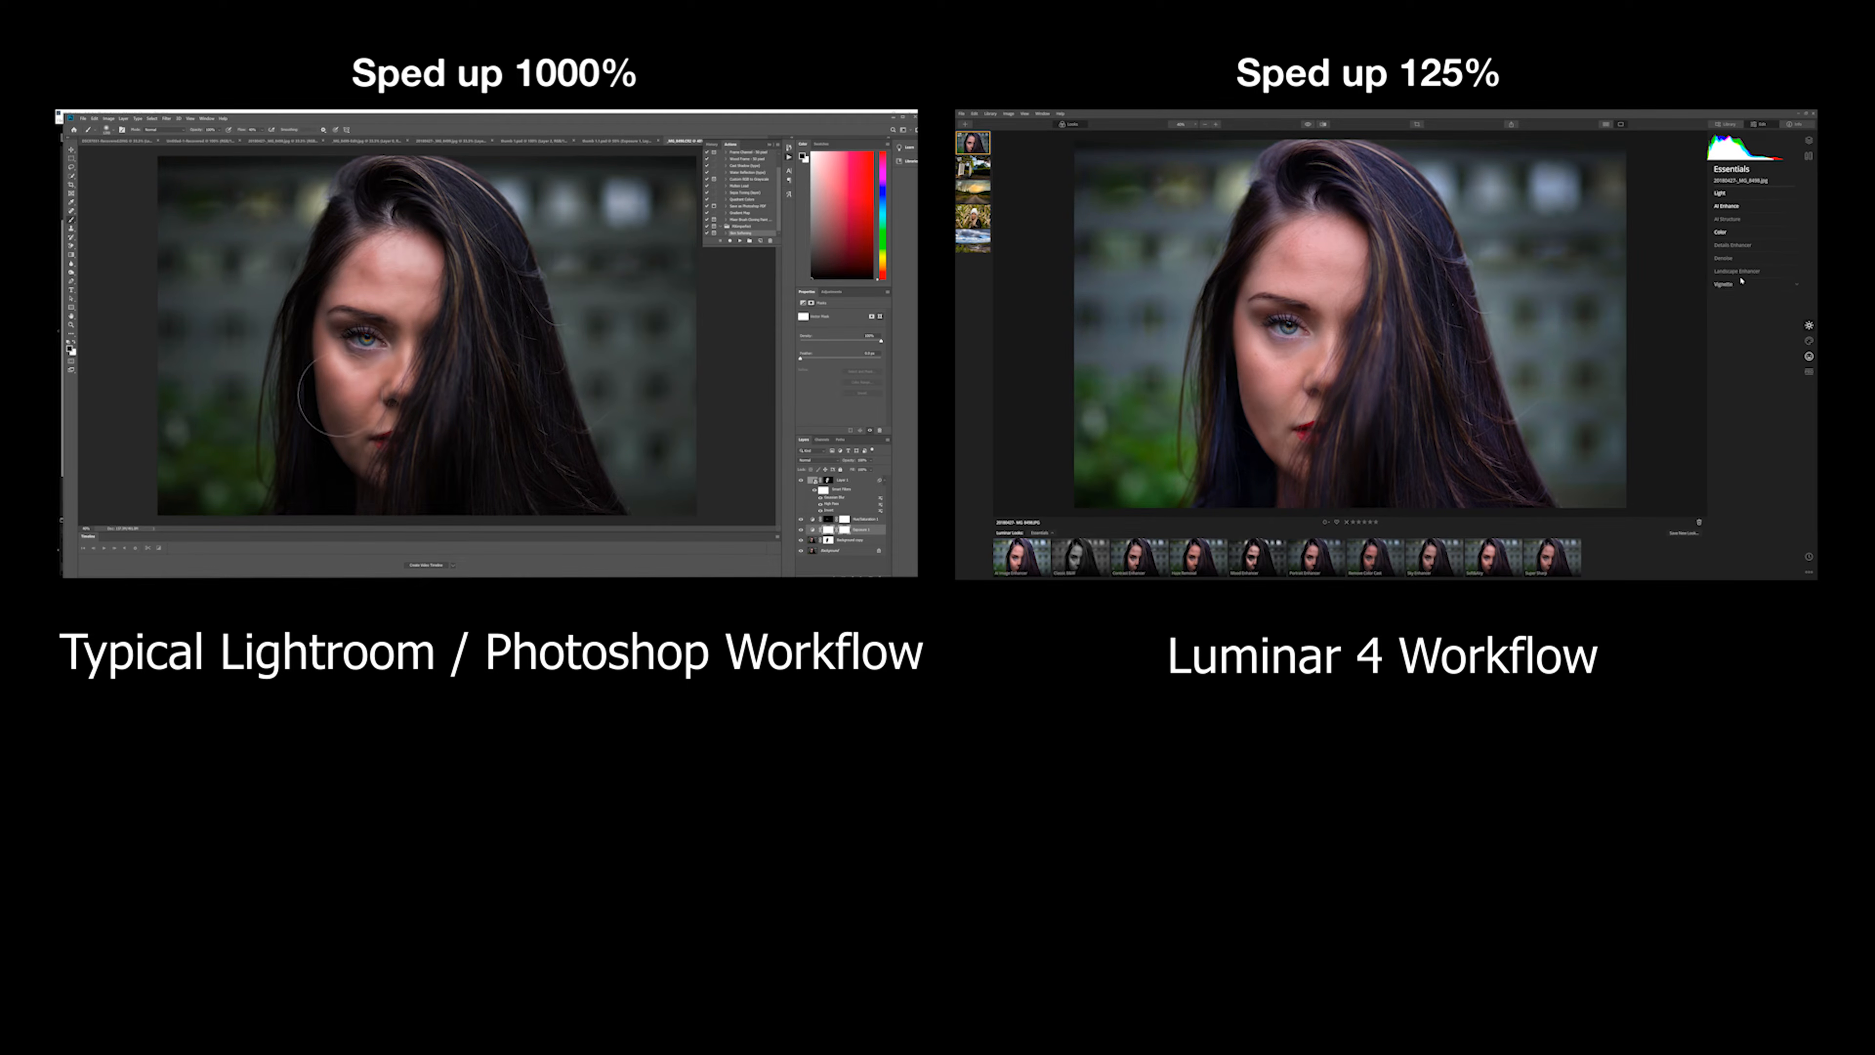
left_click(1731, 231)
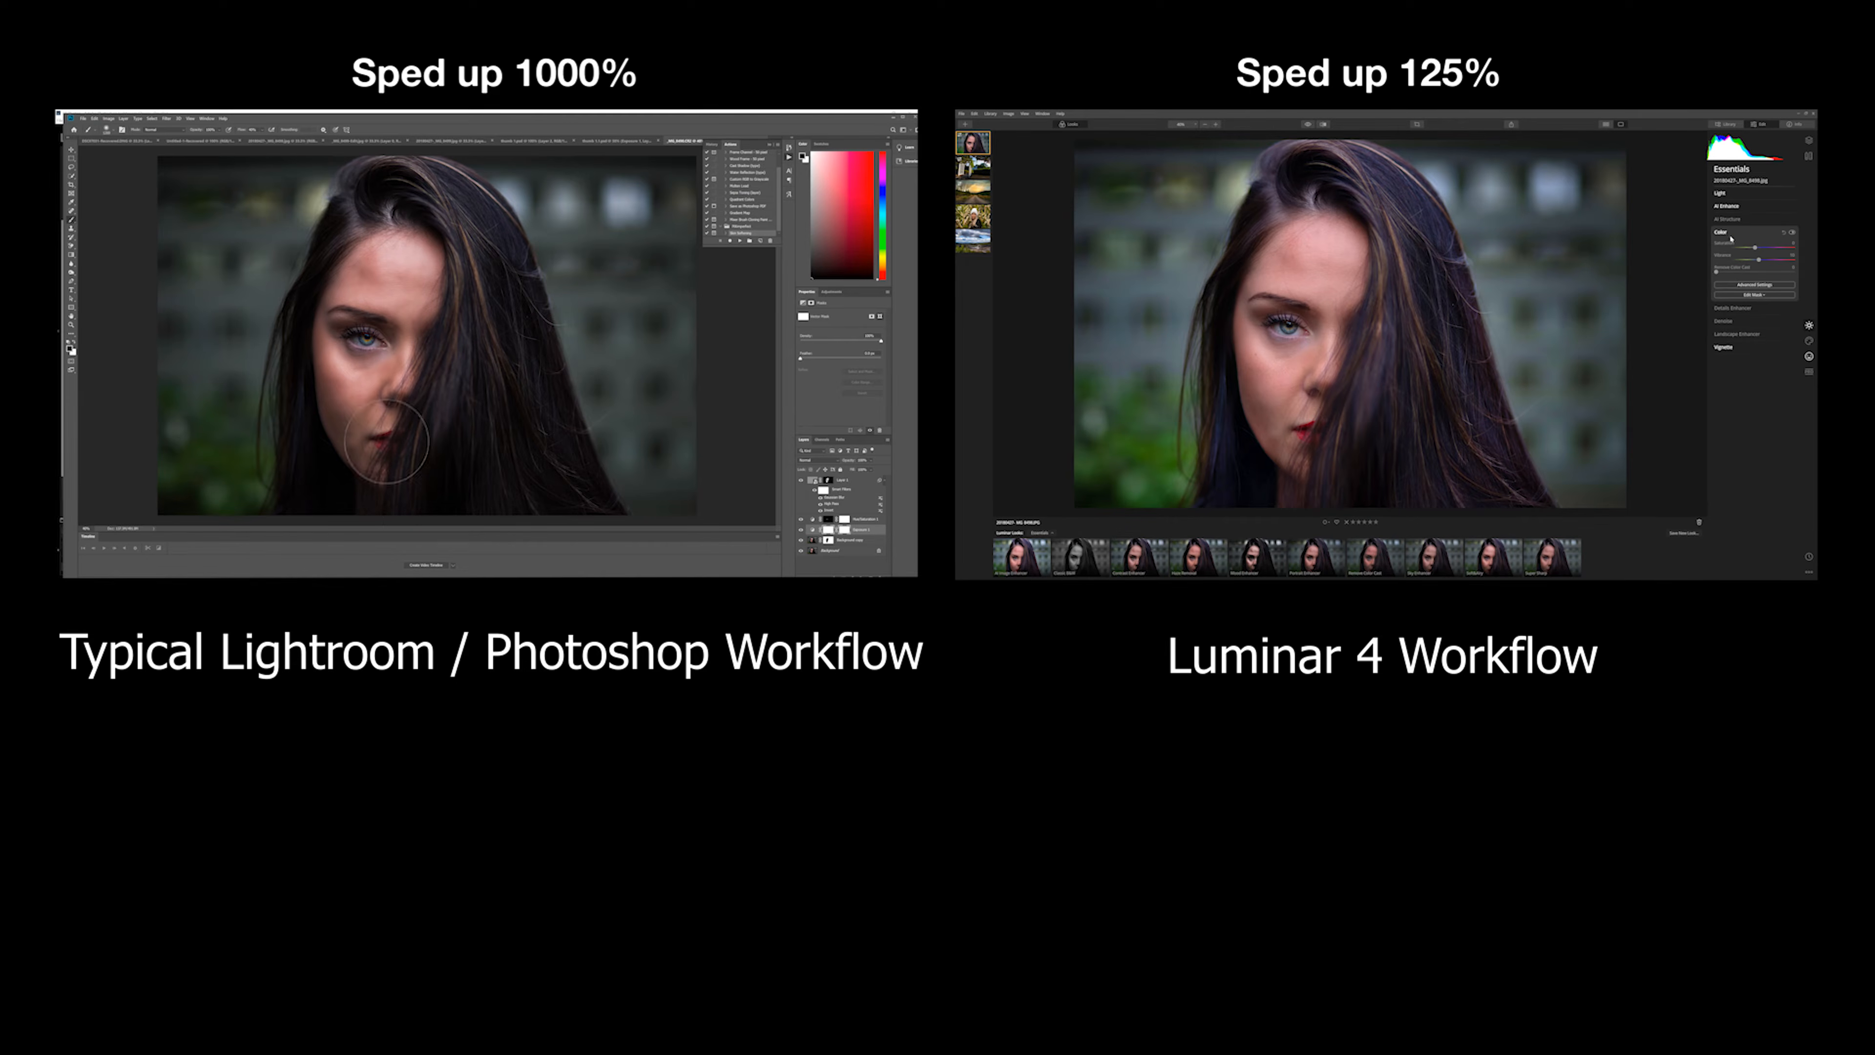
left_click(1752, 284)
left_click_drag(1756, 331, 1758, 335)
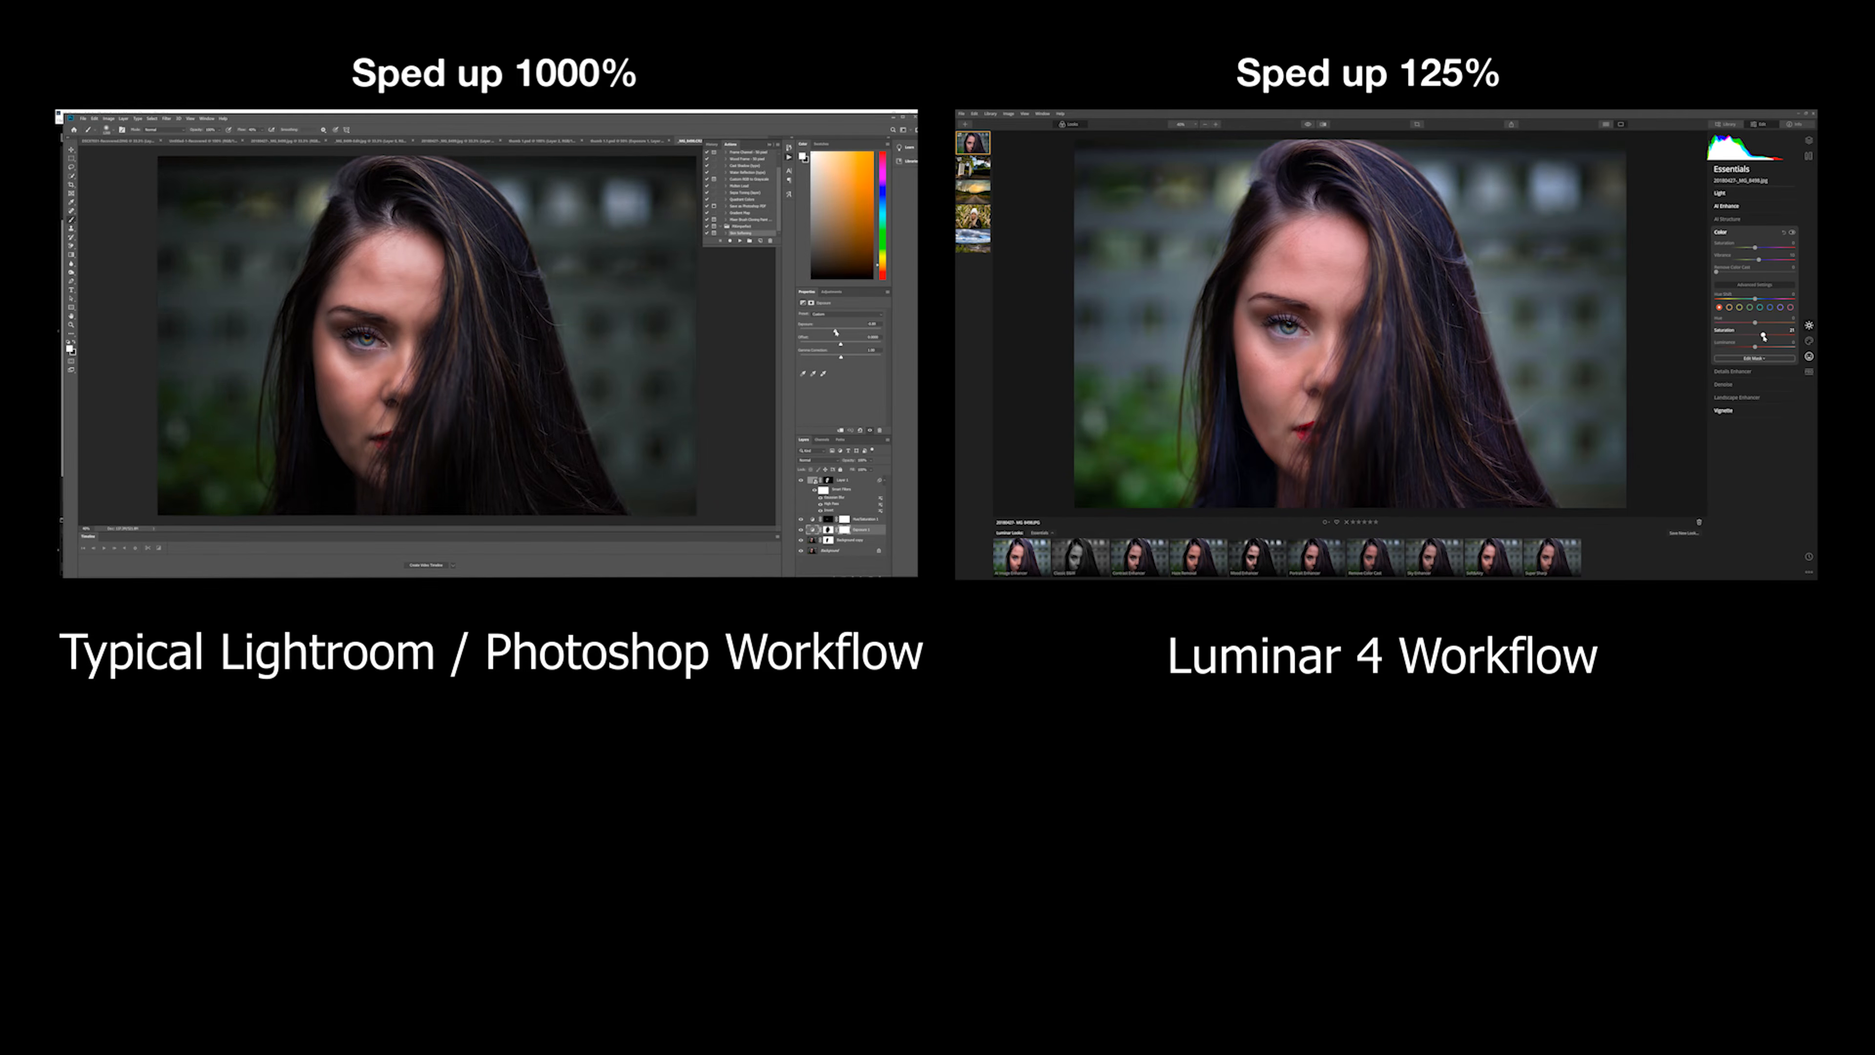
Step: Fine-tune the Exposure adjustment layer and select its mask in Photoshop, and raise the overall Saturation in Luminar's Color settings
left_click_drag(835, 333, 834, 332)
left_click(828, 530)
left_click_drag(1755, 247, 1762, 248)
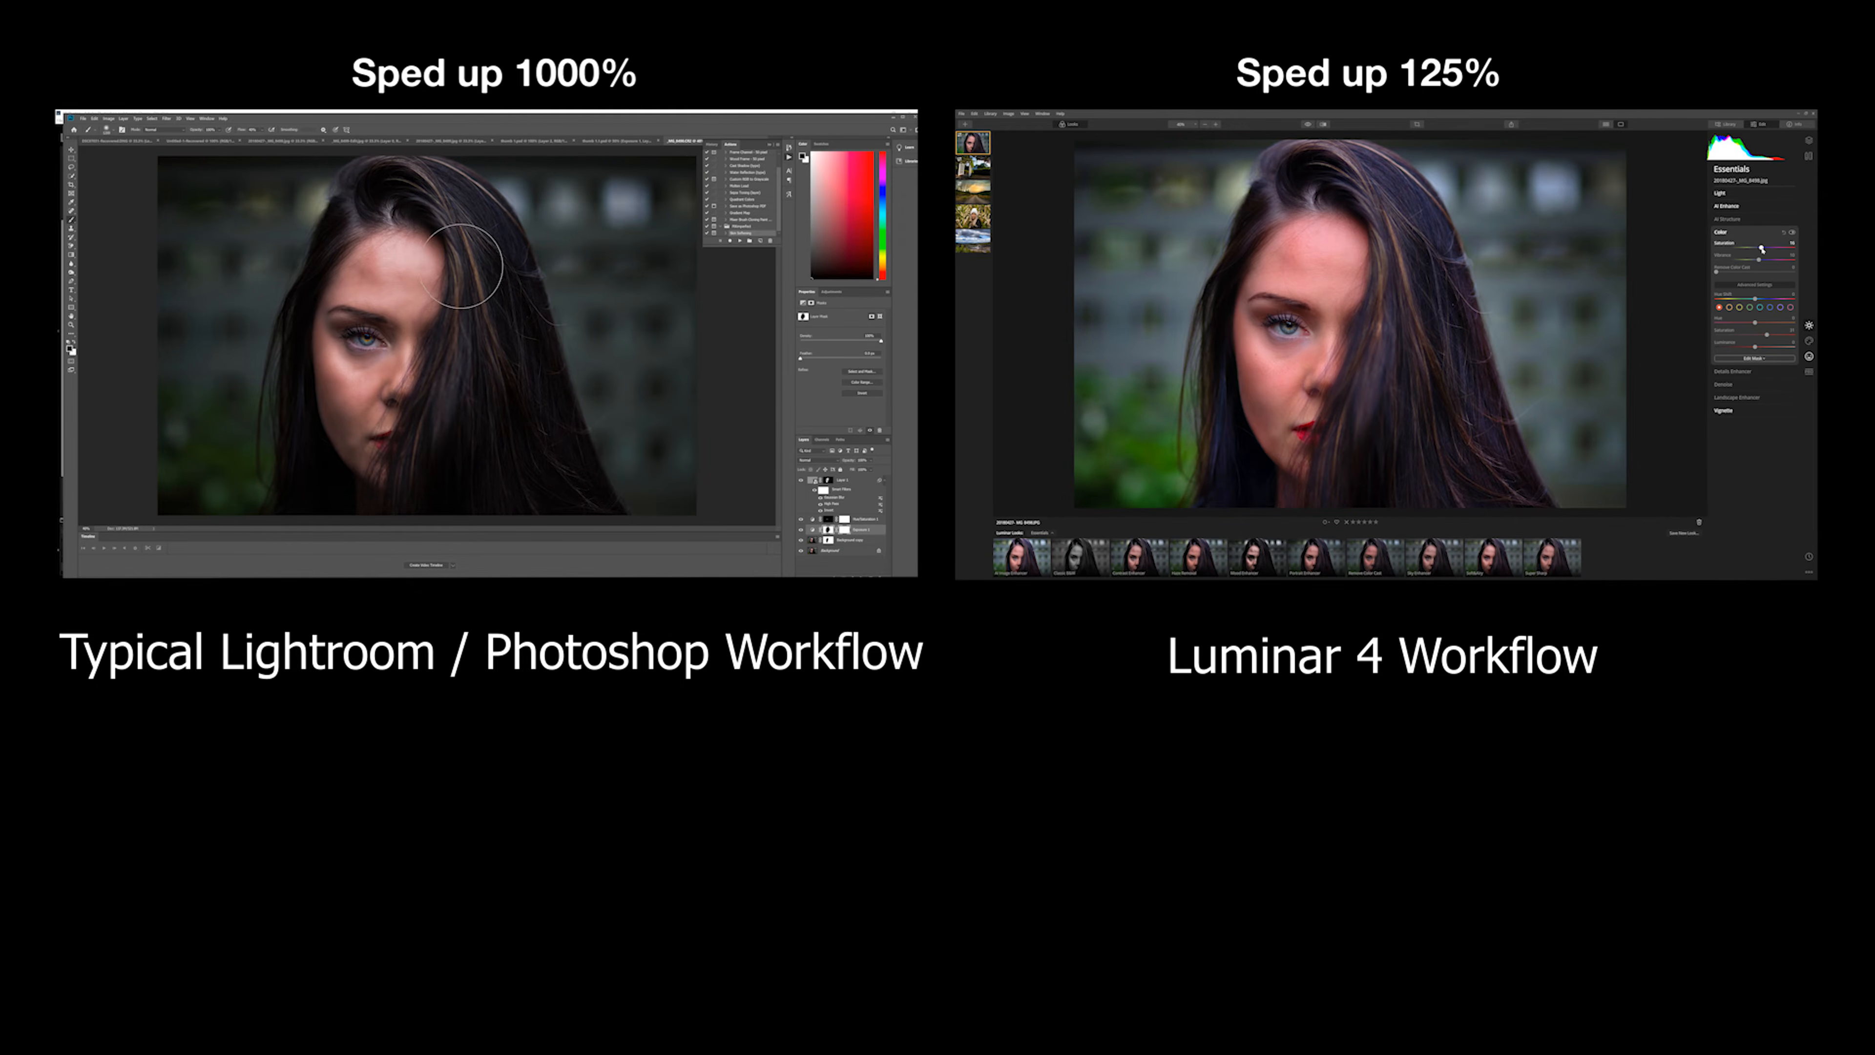
Step: Create a brush mask for Luminar's Color adjustment and paint it over the woman's face around the eye
left_click(1754, 358)
left_click(1737, 366)
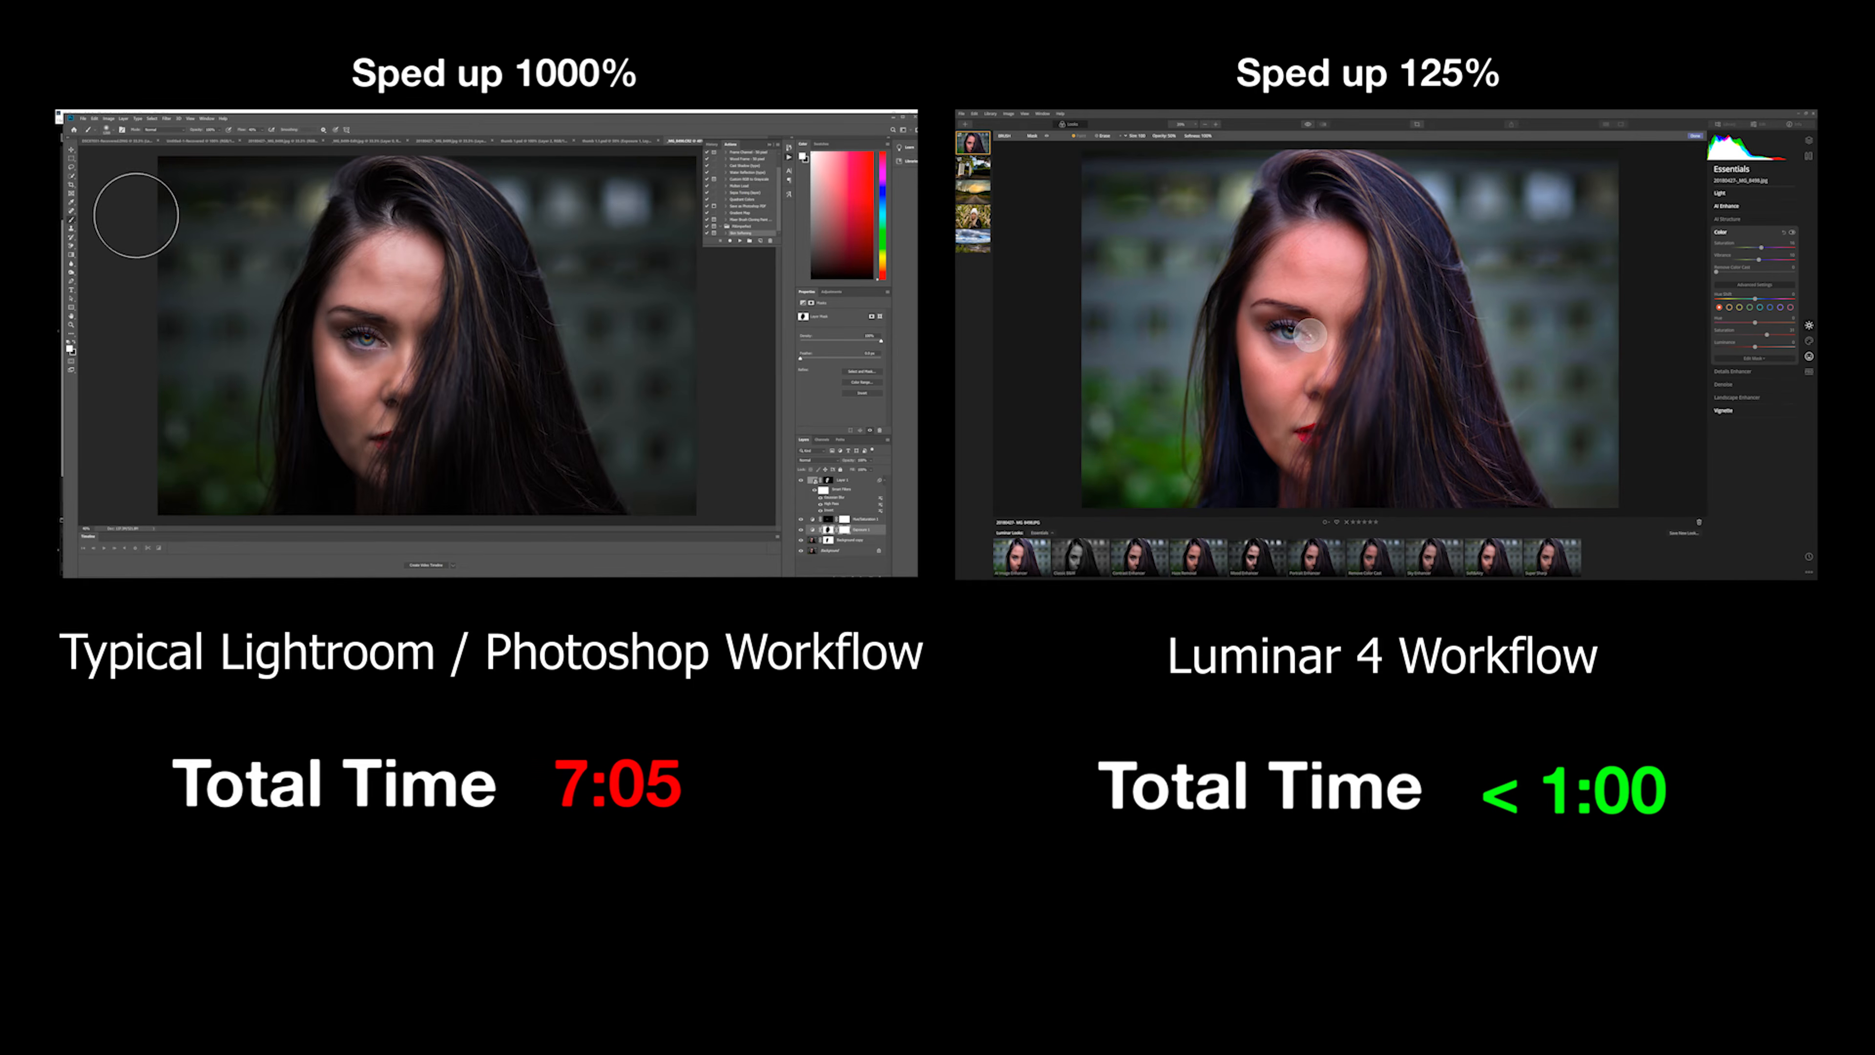
mouse_move(1280, 330)
left_mouse_down()
mouse_move(1304, 334)
mouse_move(1279, 327)
left_mouse_up()
left_click(71, 149)
left_click(770, 145)
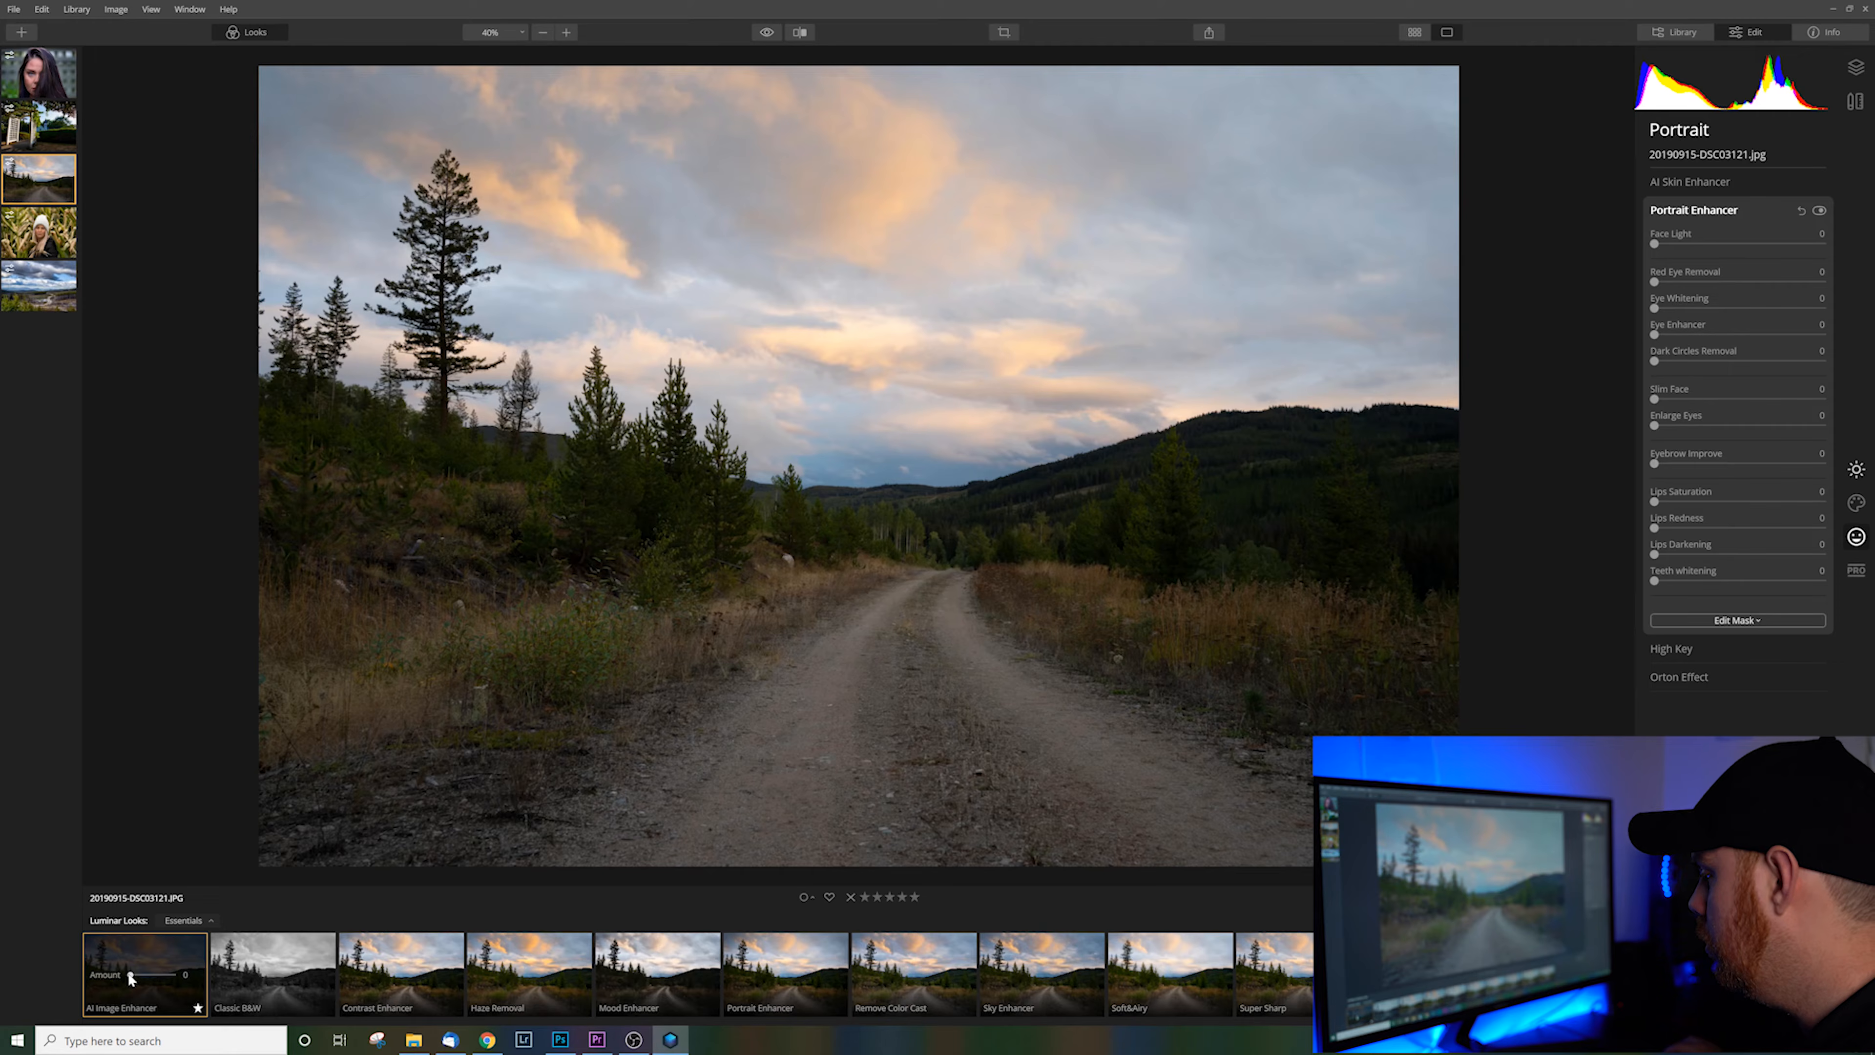
Step: Apply the AI Image Enhancer look at 100 to the gravel road photo and open the AI Sky Replacement settings
left_click_drag(135, 979, 154, 979)
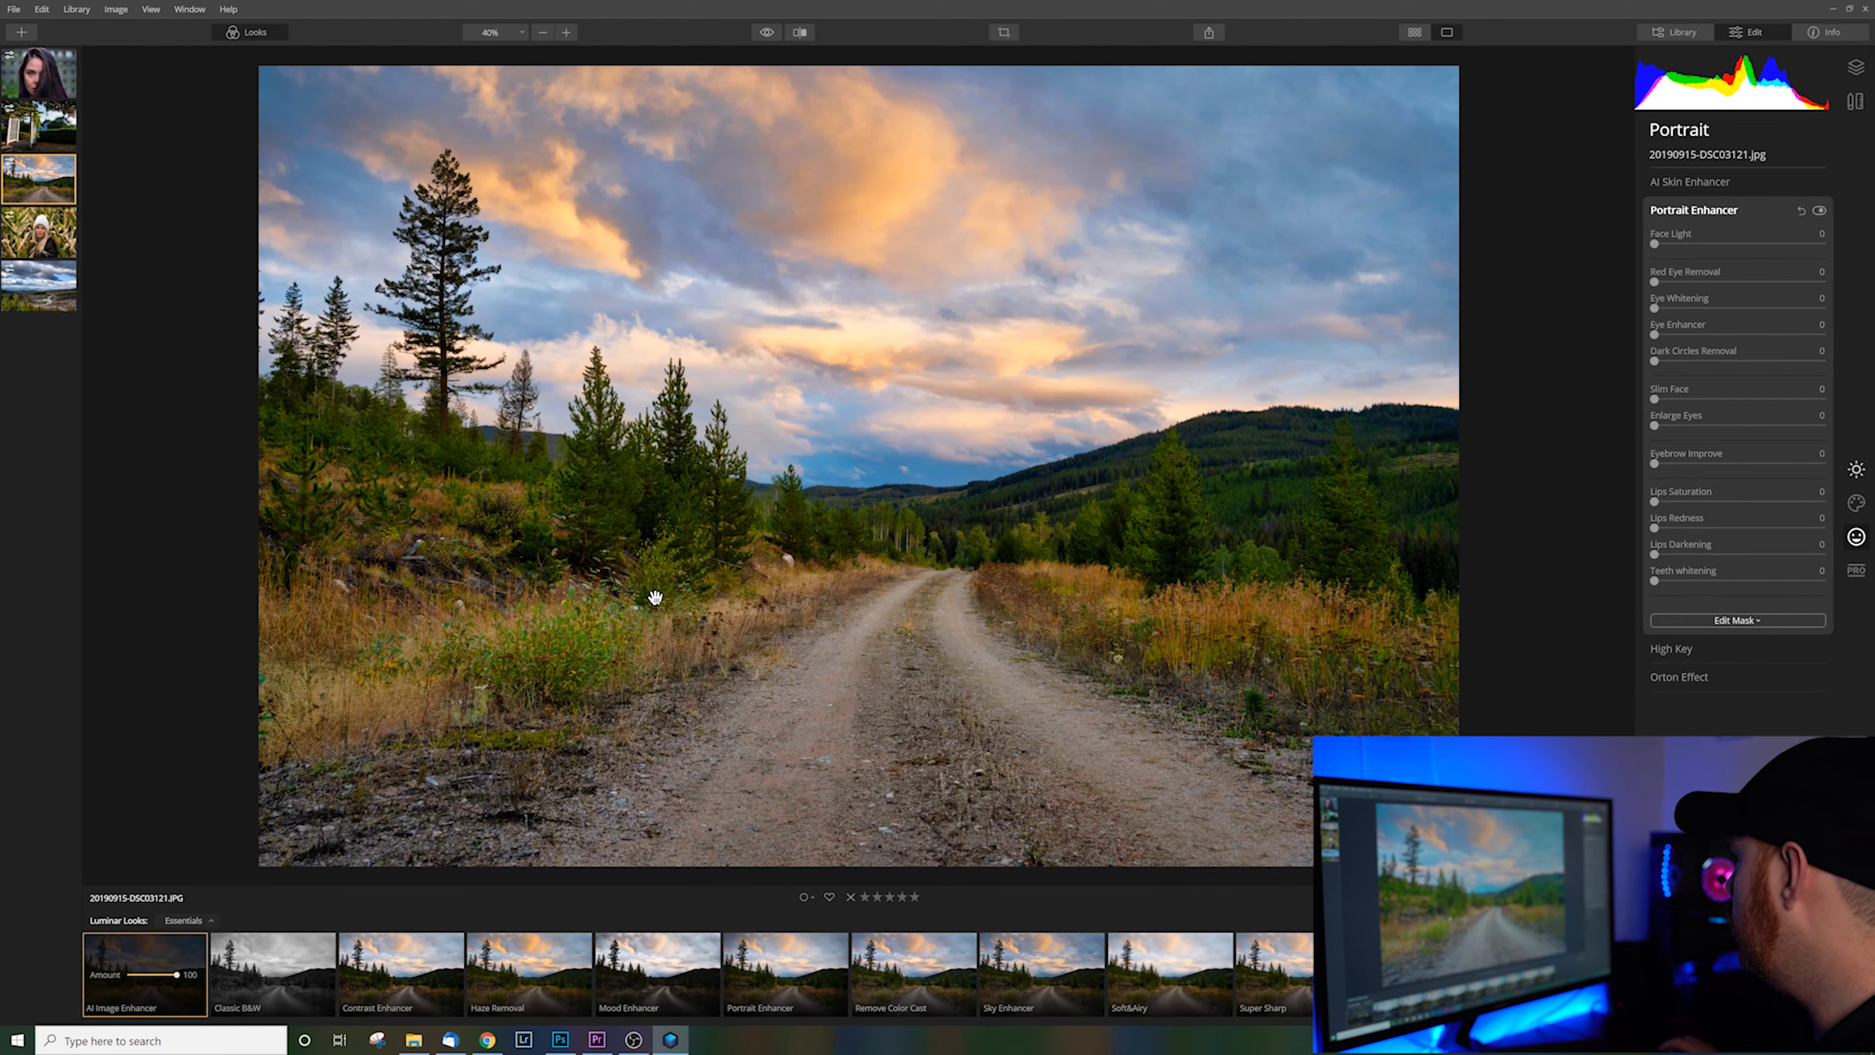
left_click(1853, 506)
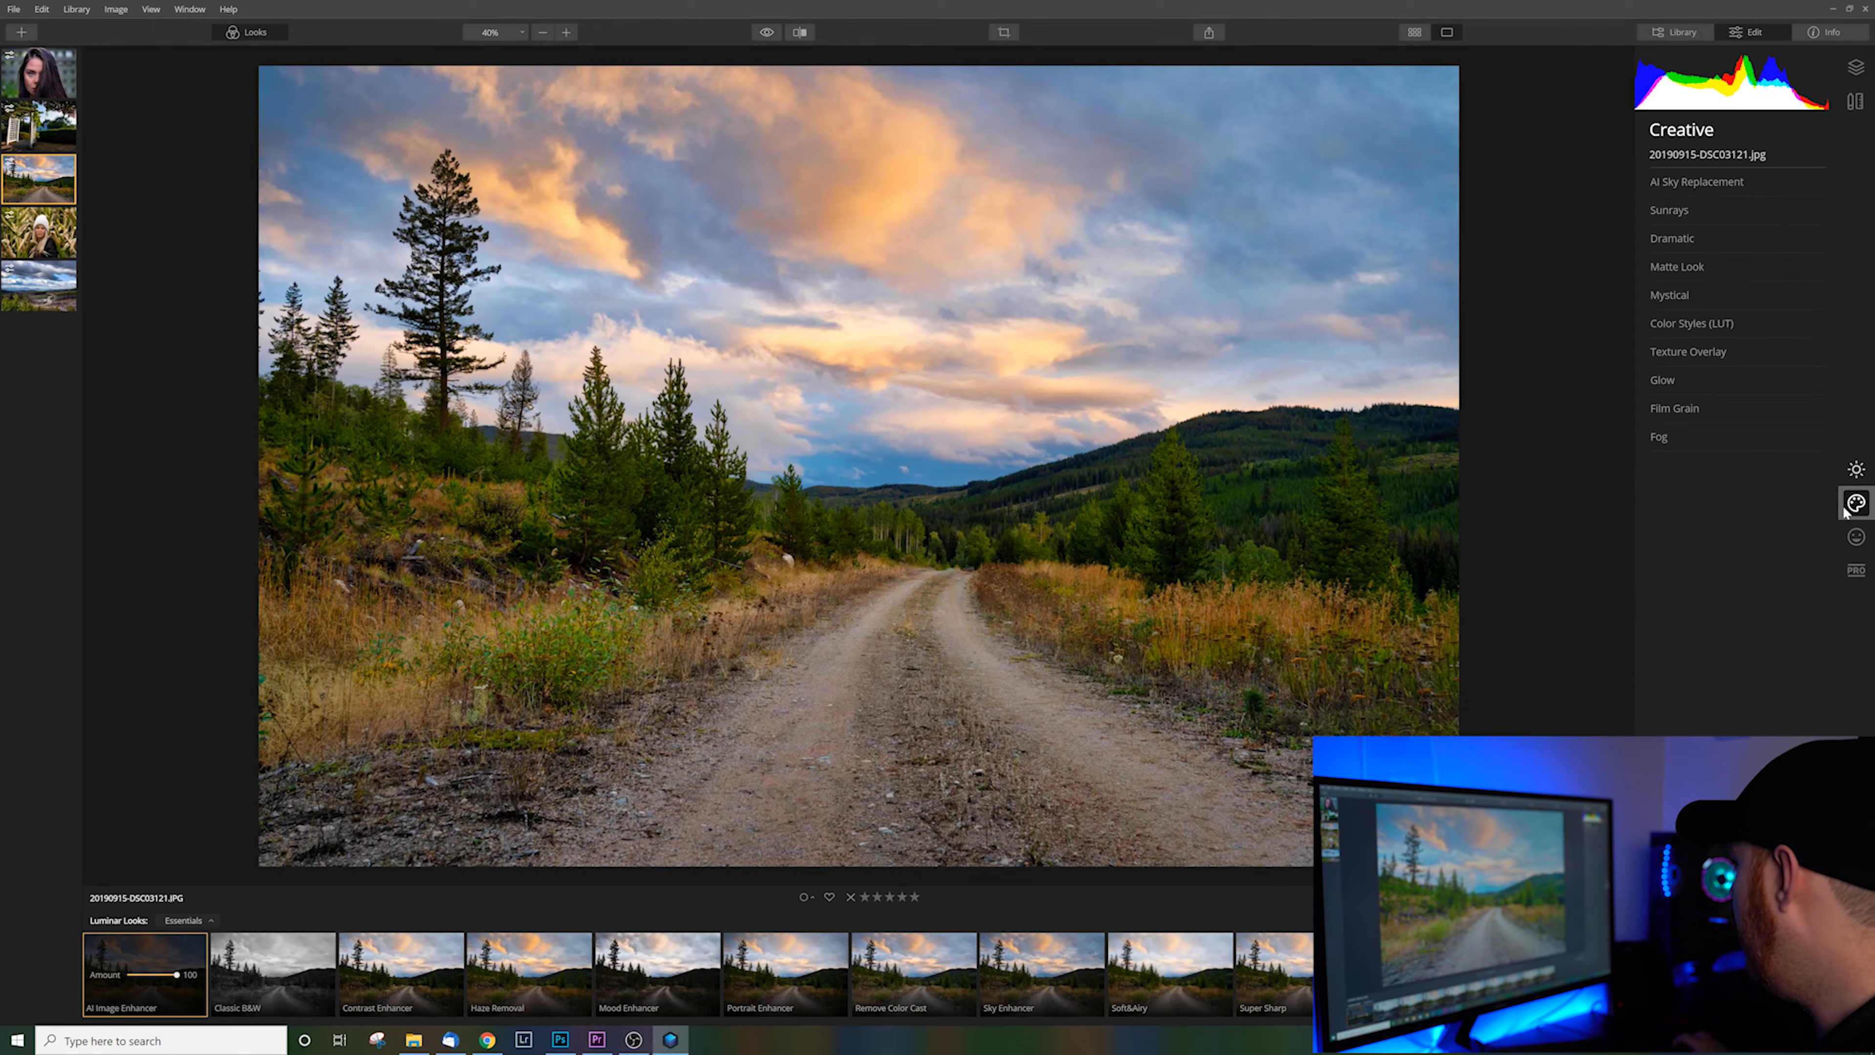
left_click(1717, 181)
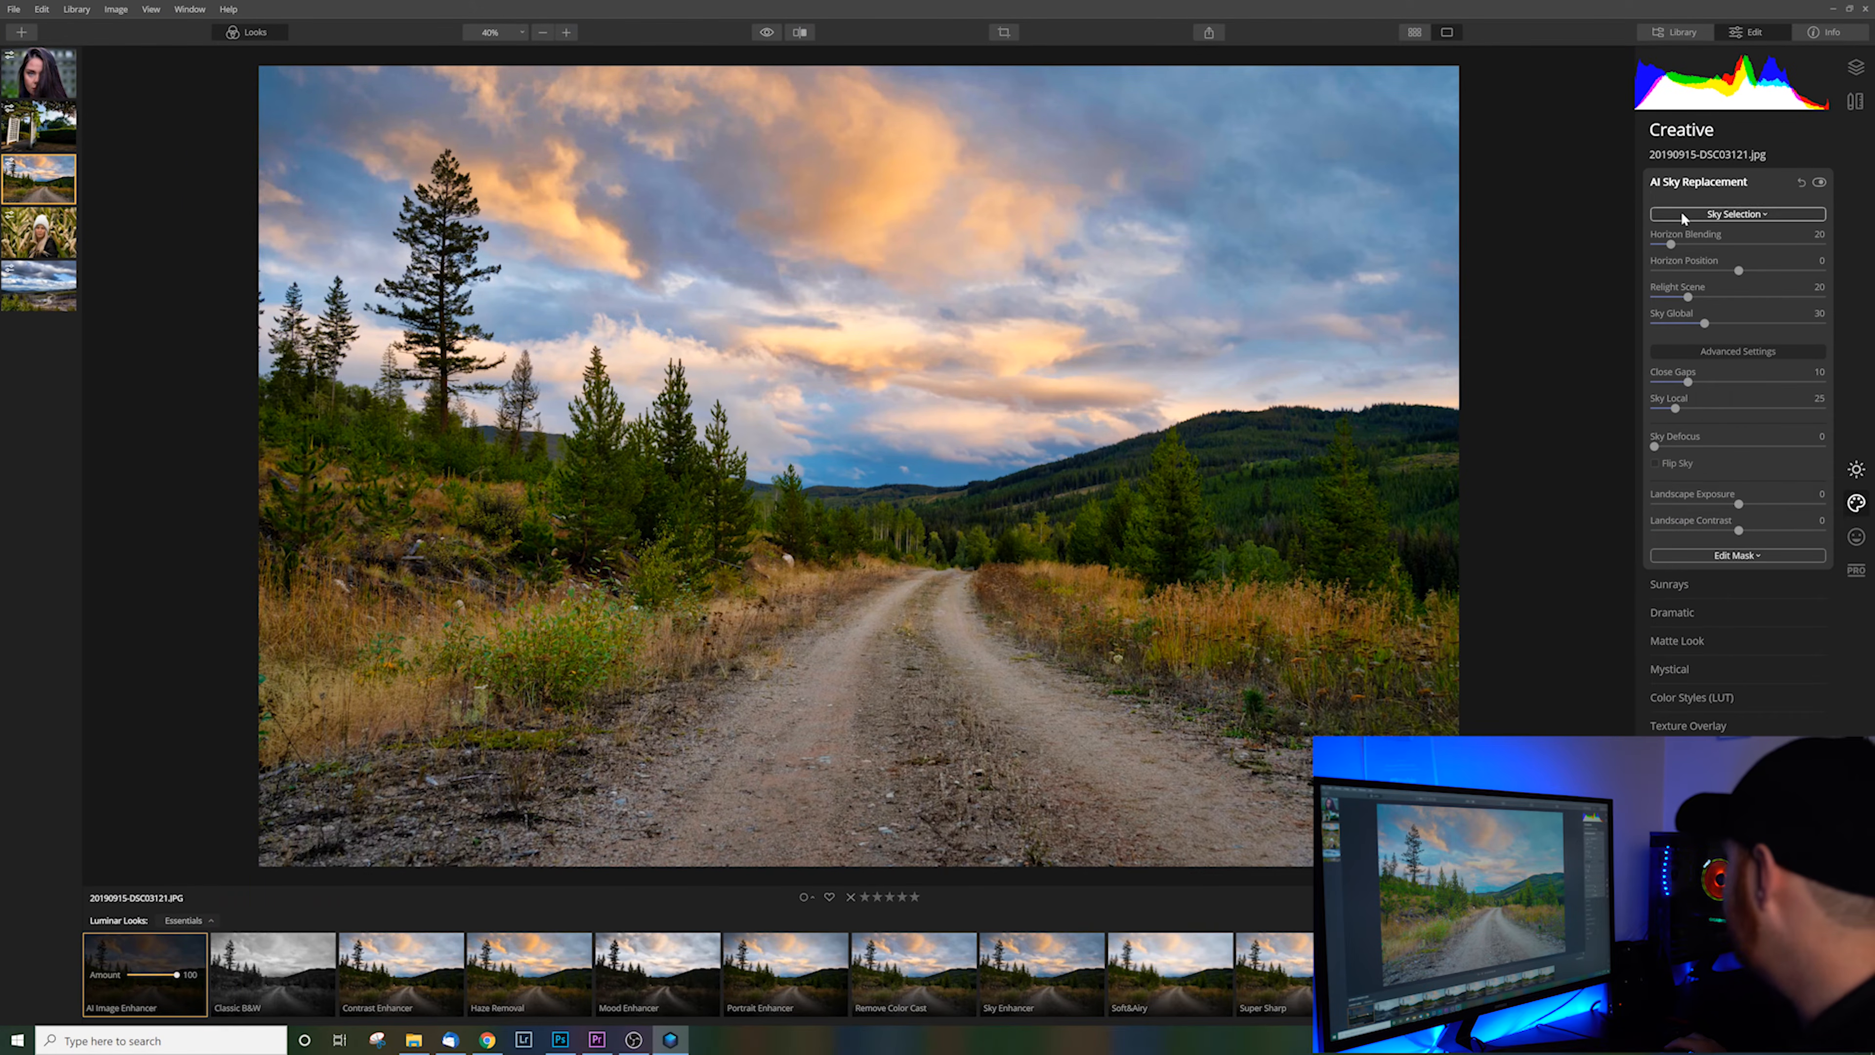
Step: Try the Blue Sky 1 and Bright Blue Sky 1 replacement skies on the gravel road photo
left_click(1714, 217)
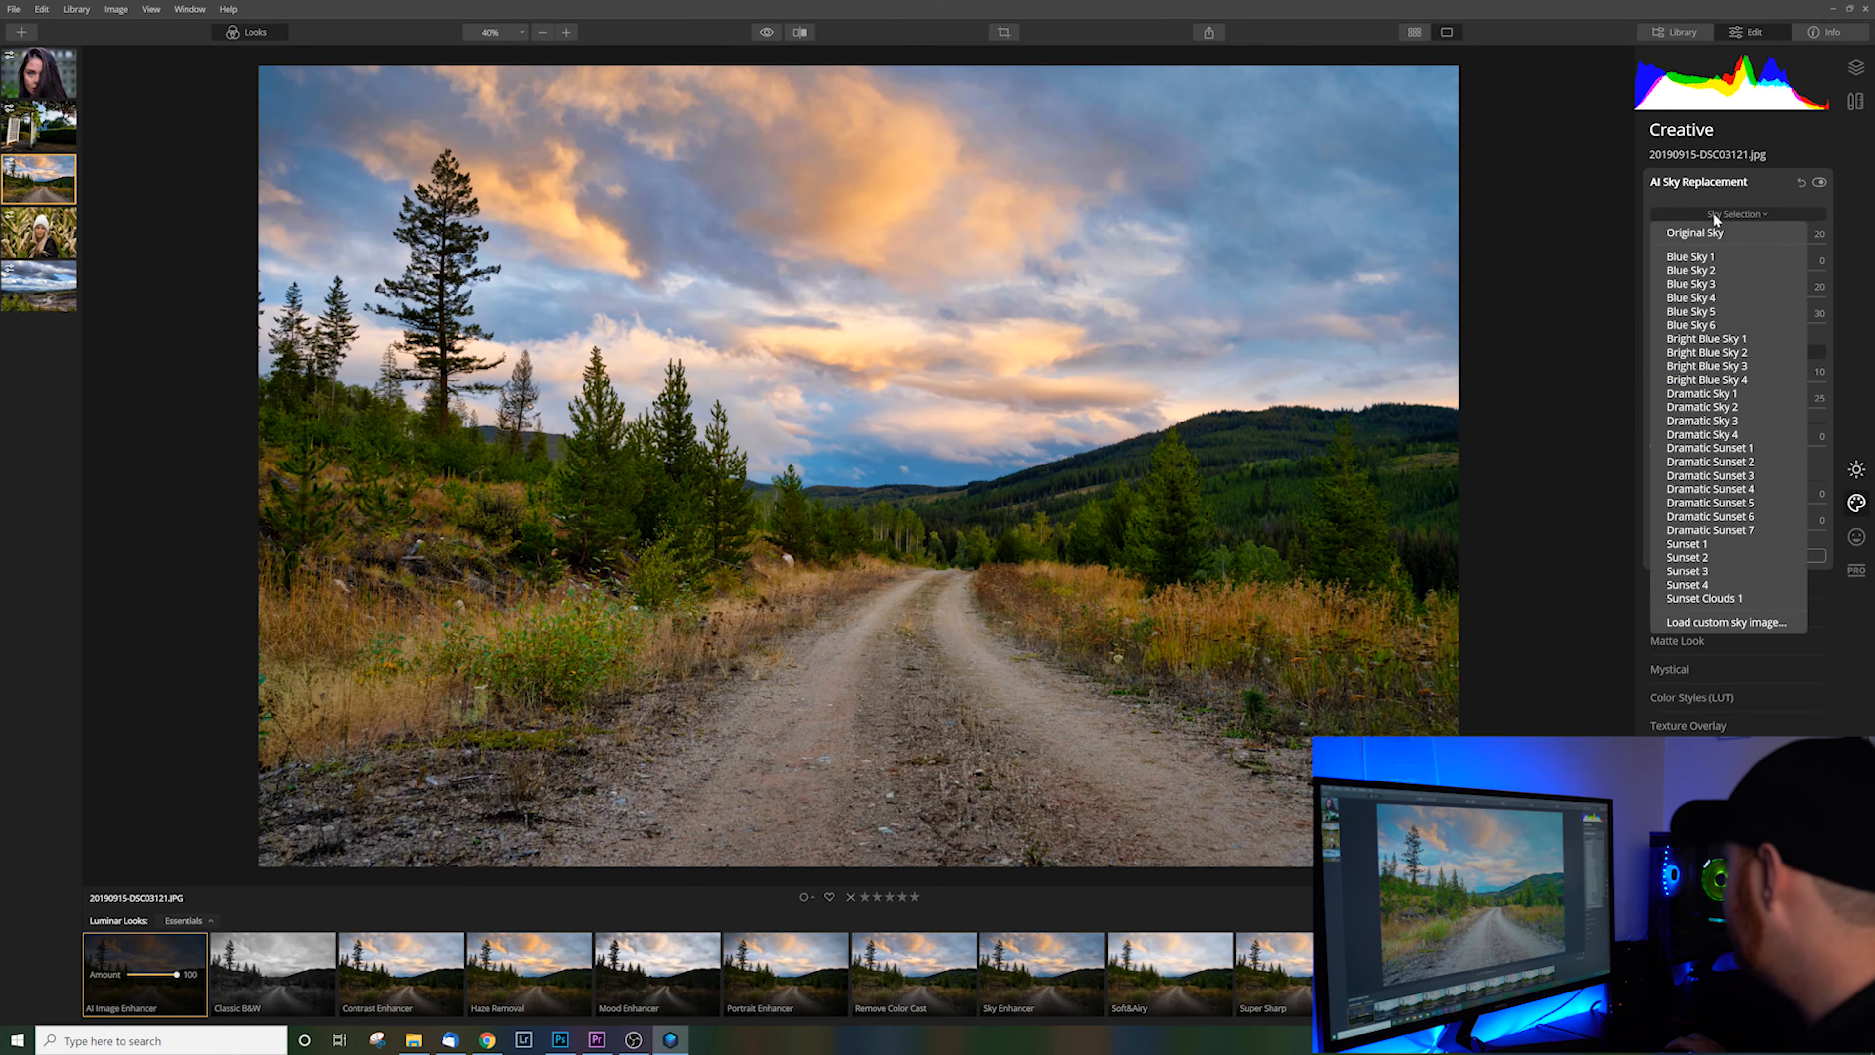
left_click(1713, 256)
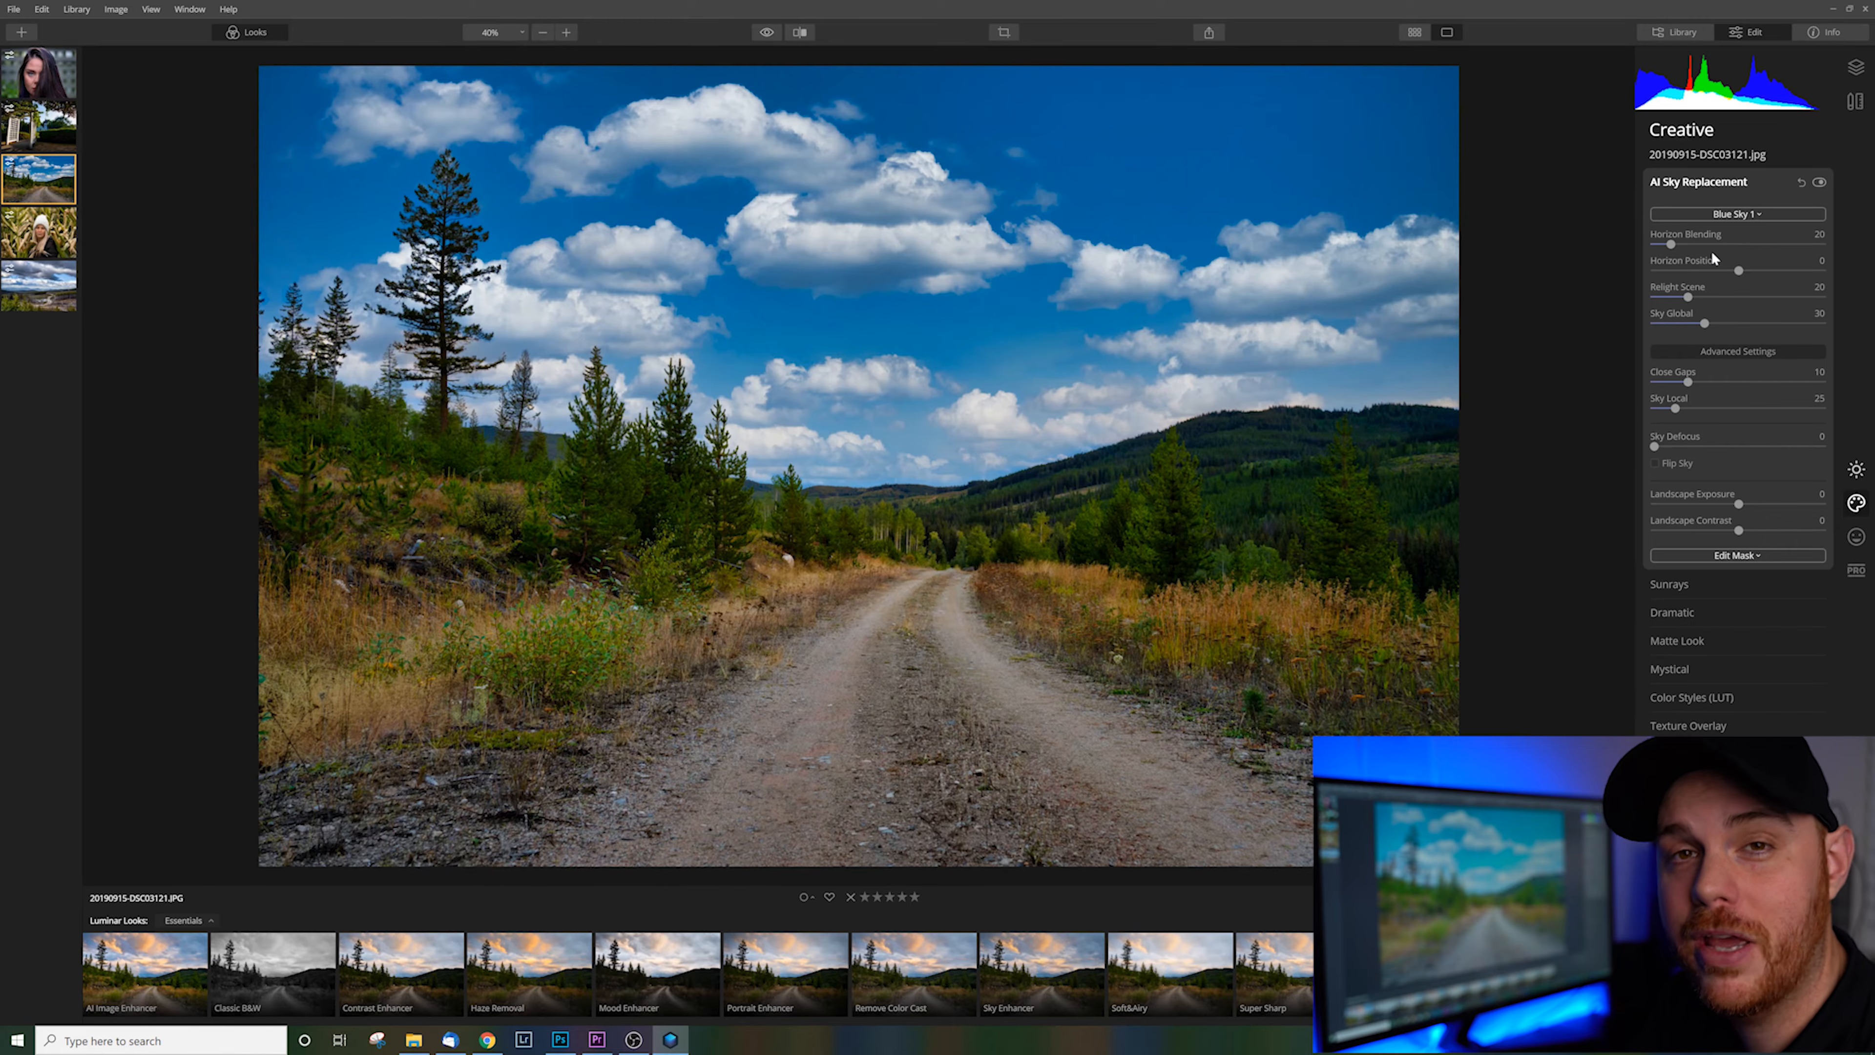
left_click(1734, 214)
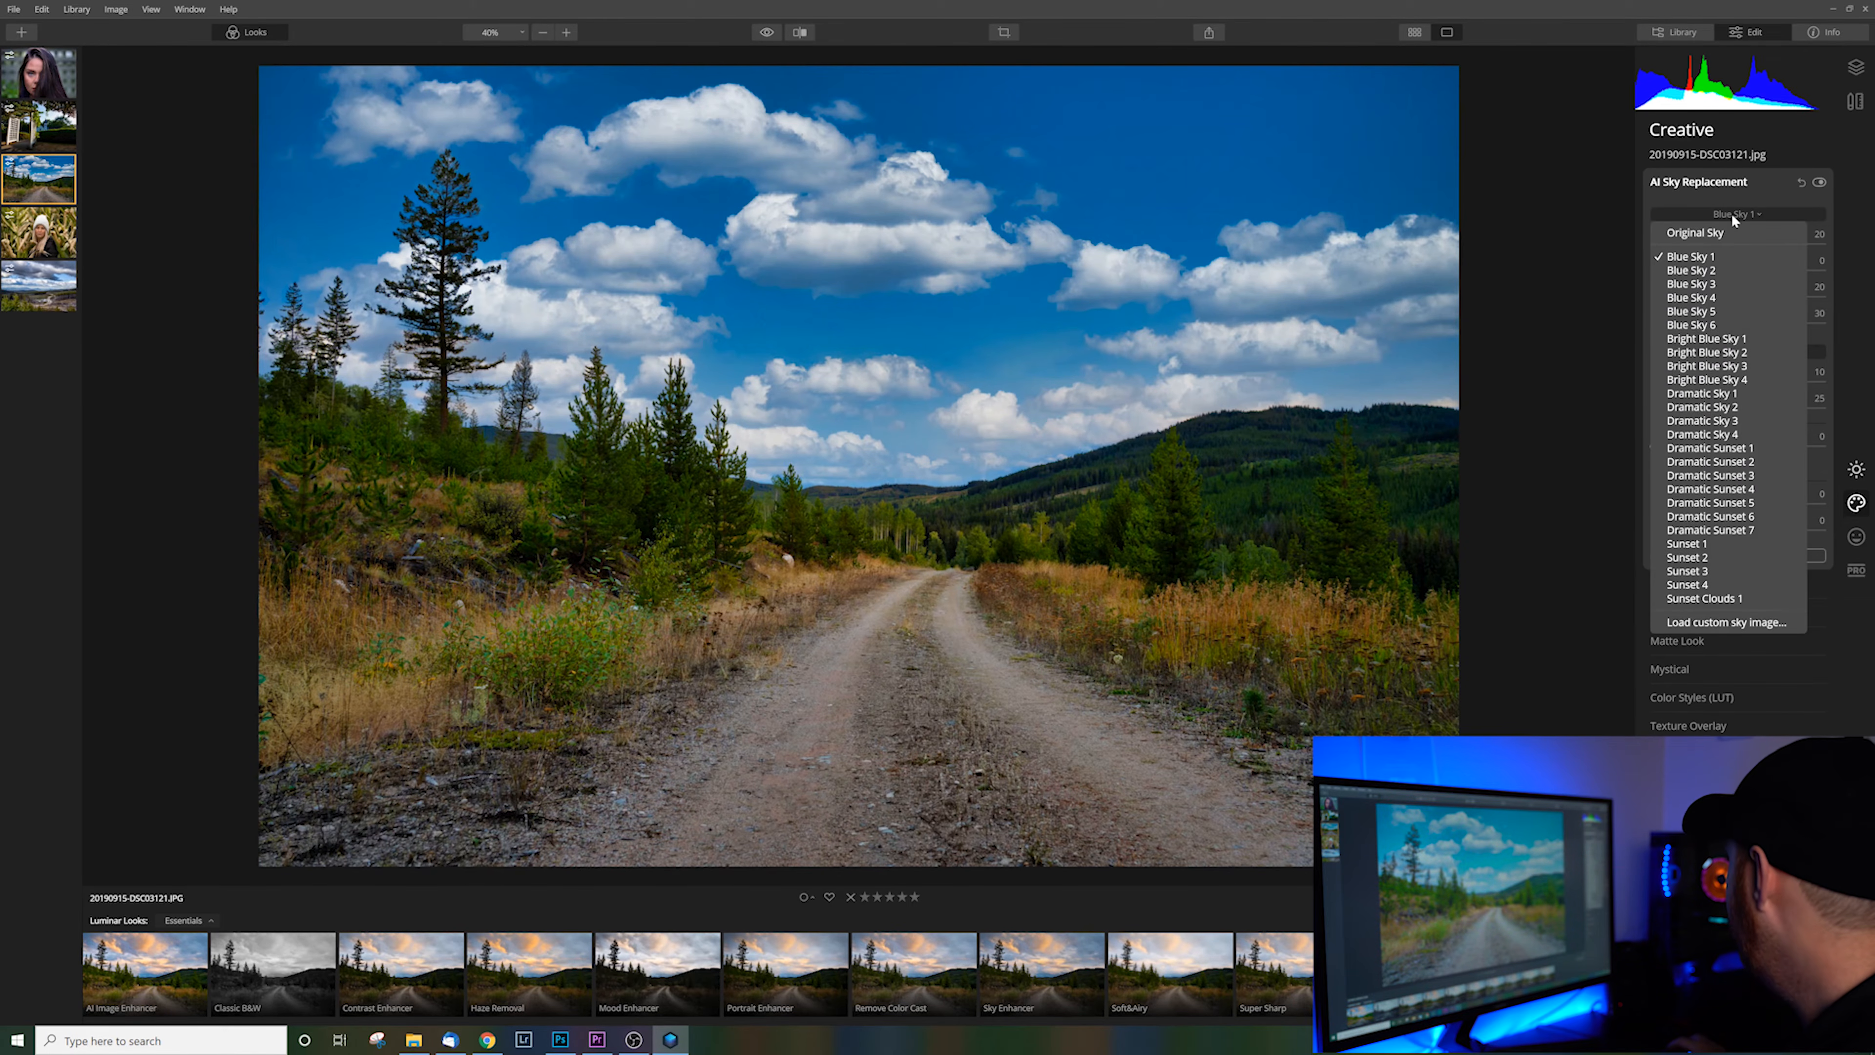
left_click(1713, 340)
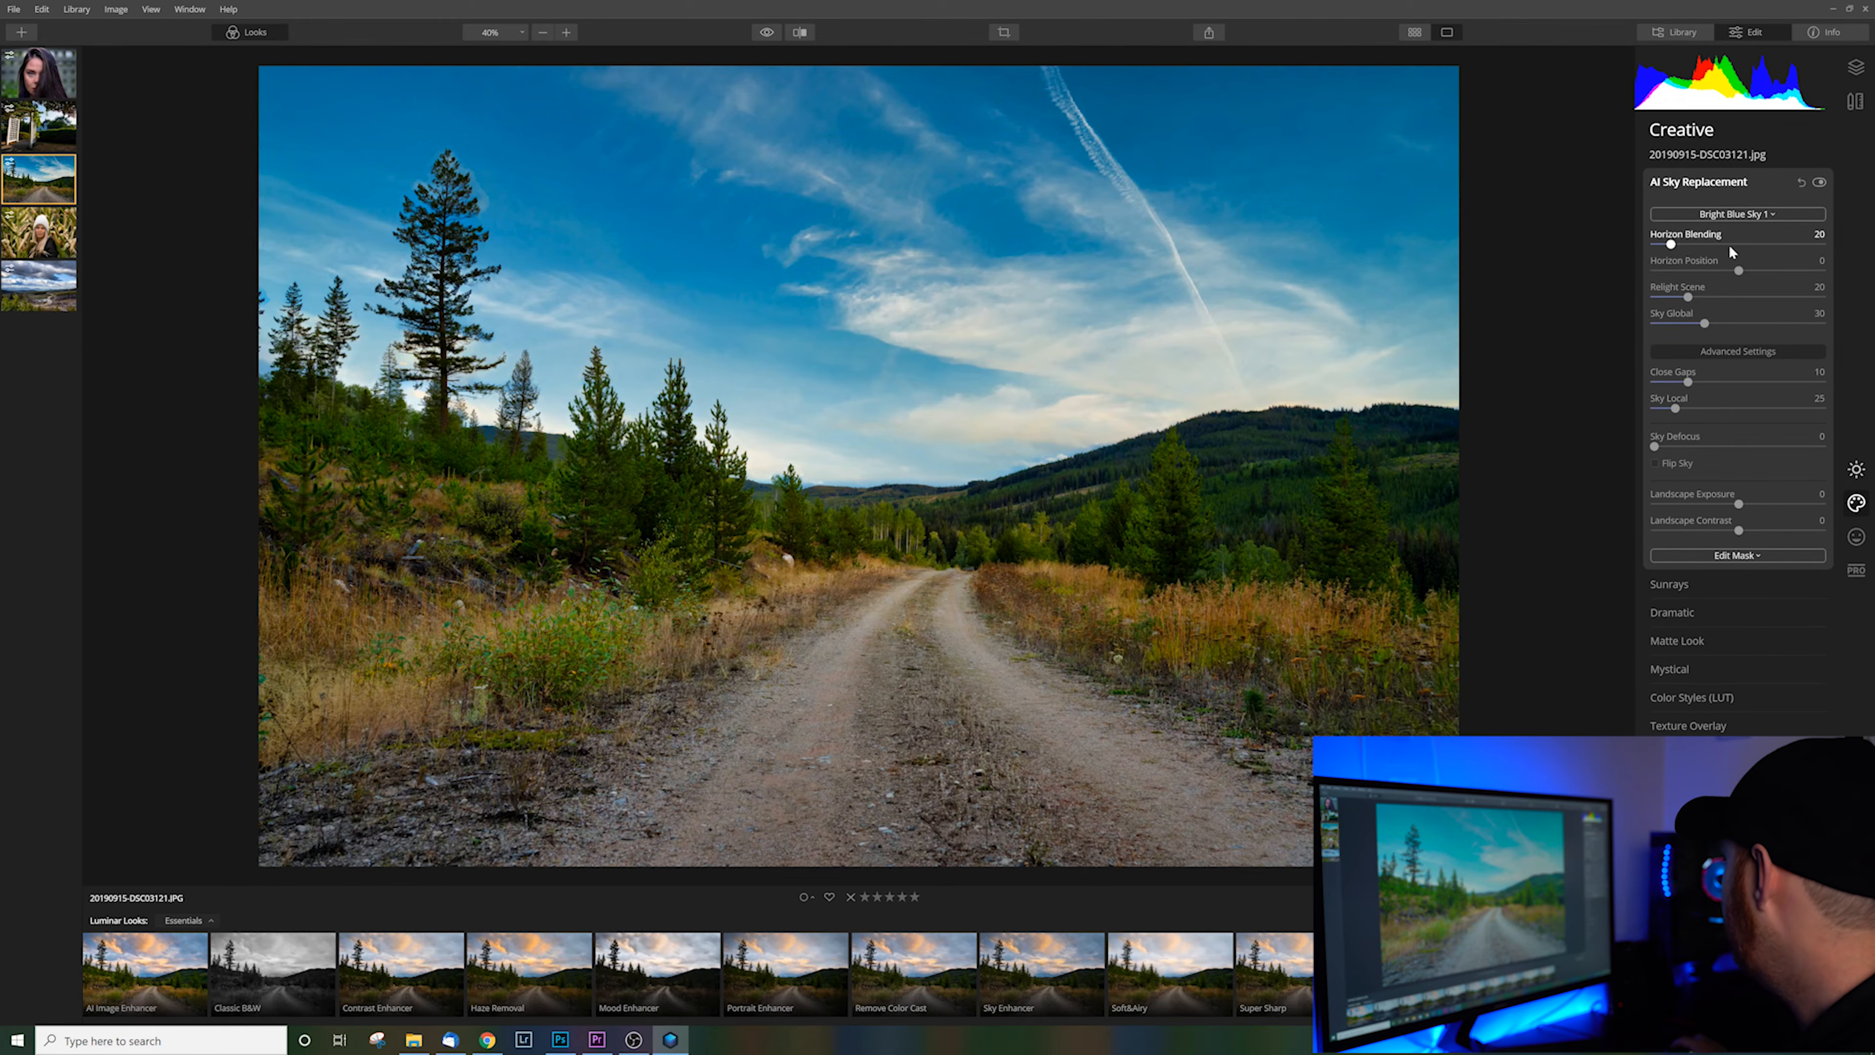
Step: Replace the sky of the gravel road photo with Sunset 2
left_click(1738, 217)
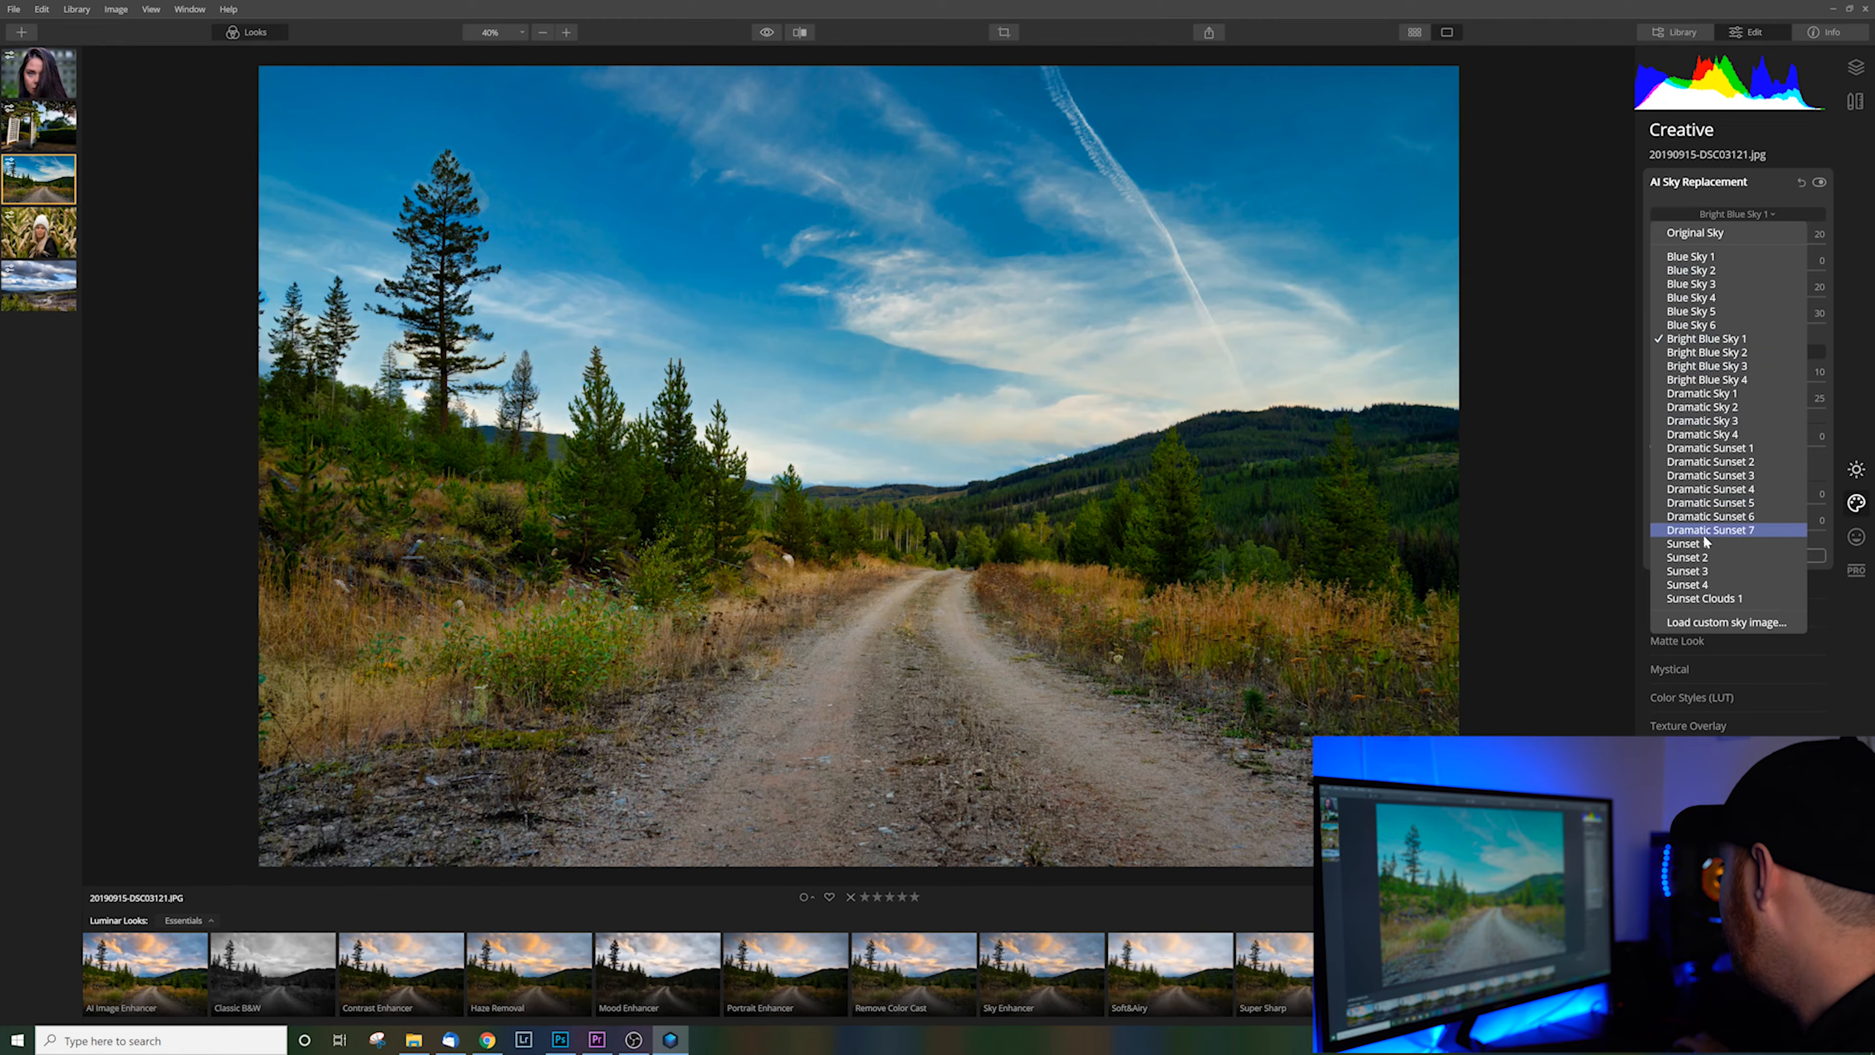
left_click(1701, 557)
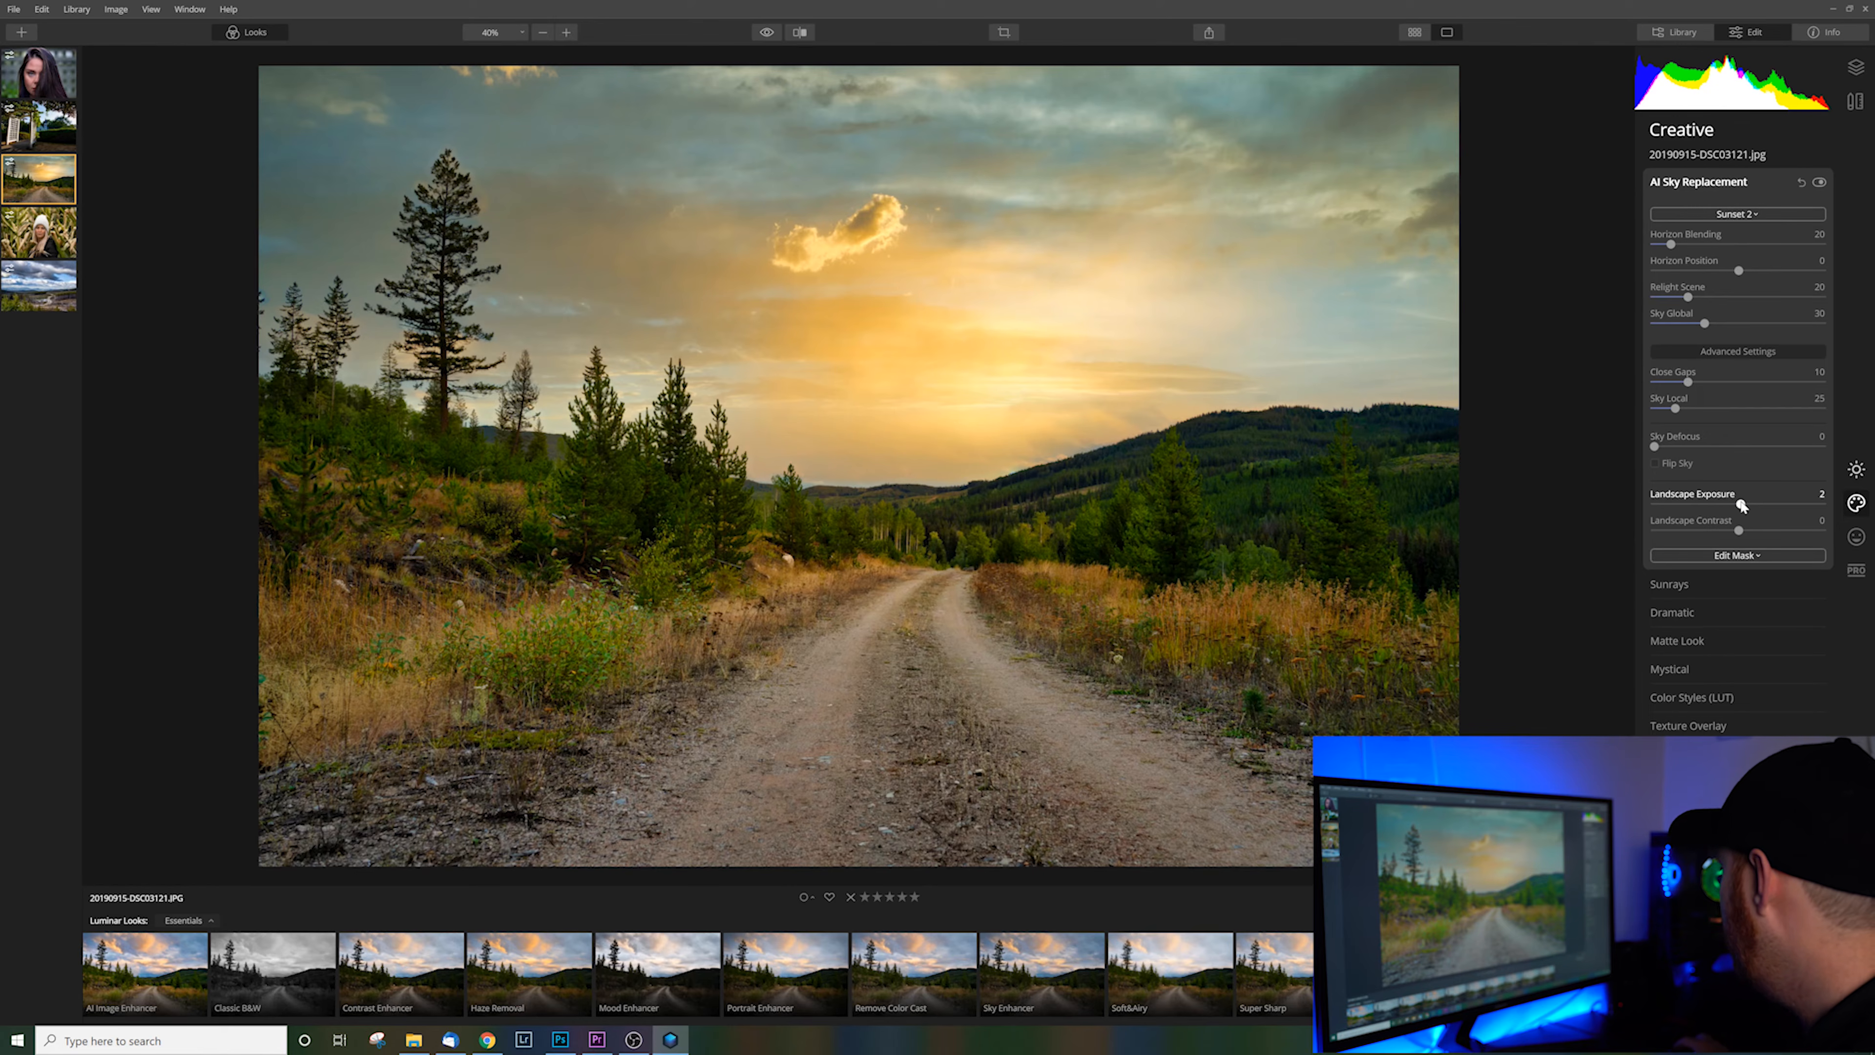
Step: Try out higher Landscape Exposure and Sky Defocus amounts with the replaced sky
left_click_drag(1741, 505, 1765, 505)
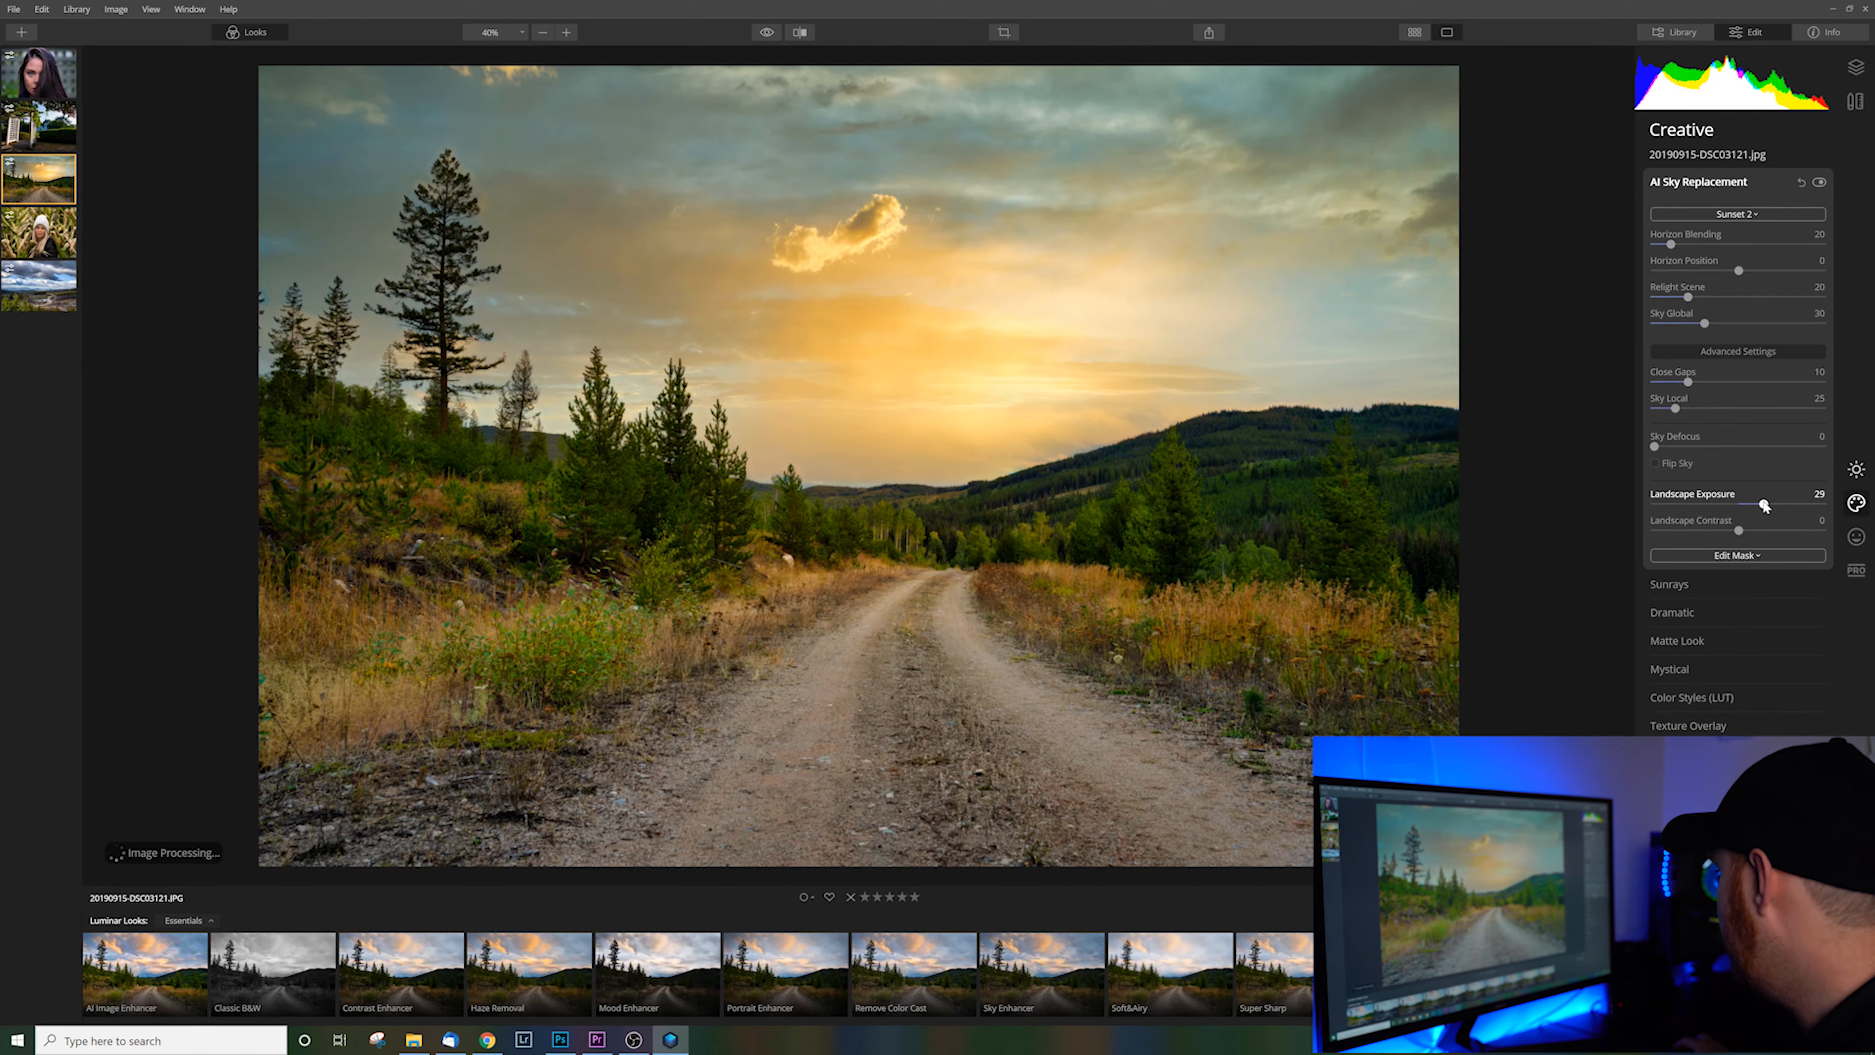
double_click(1758, 504)
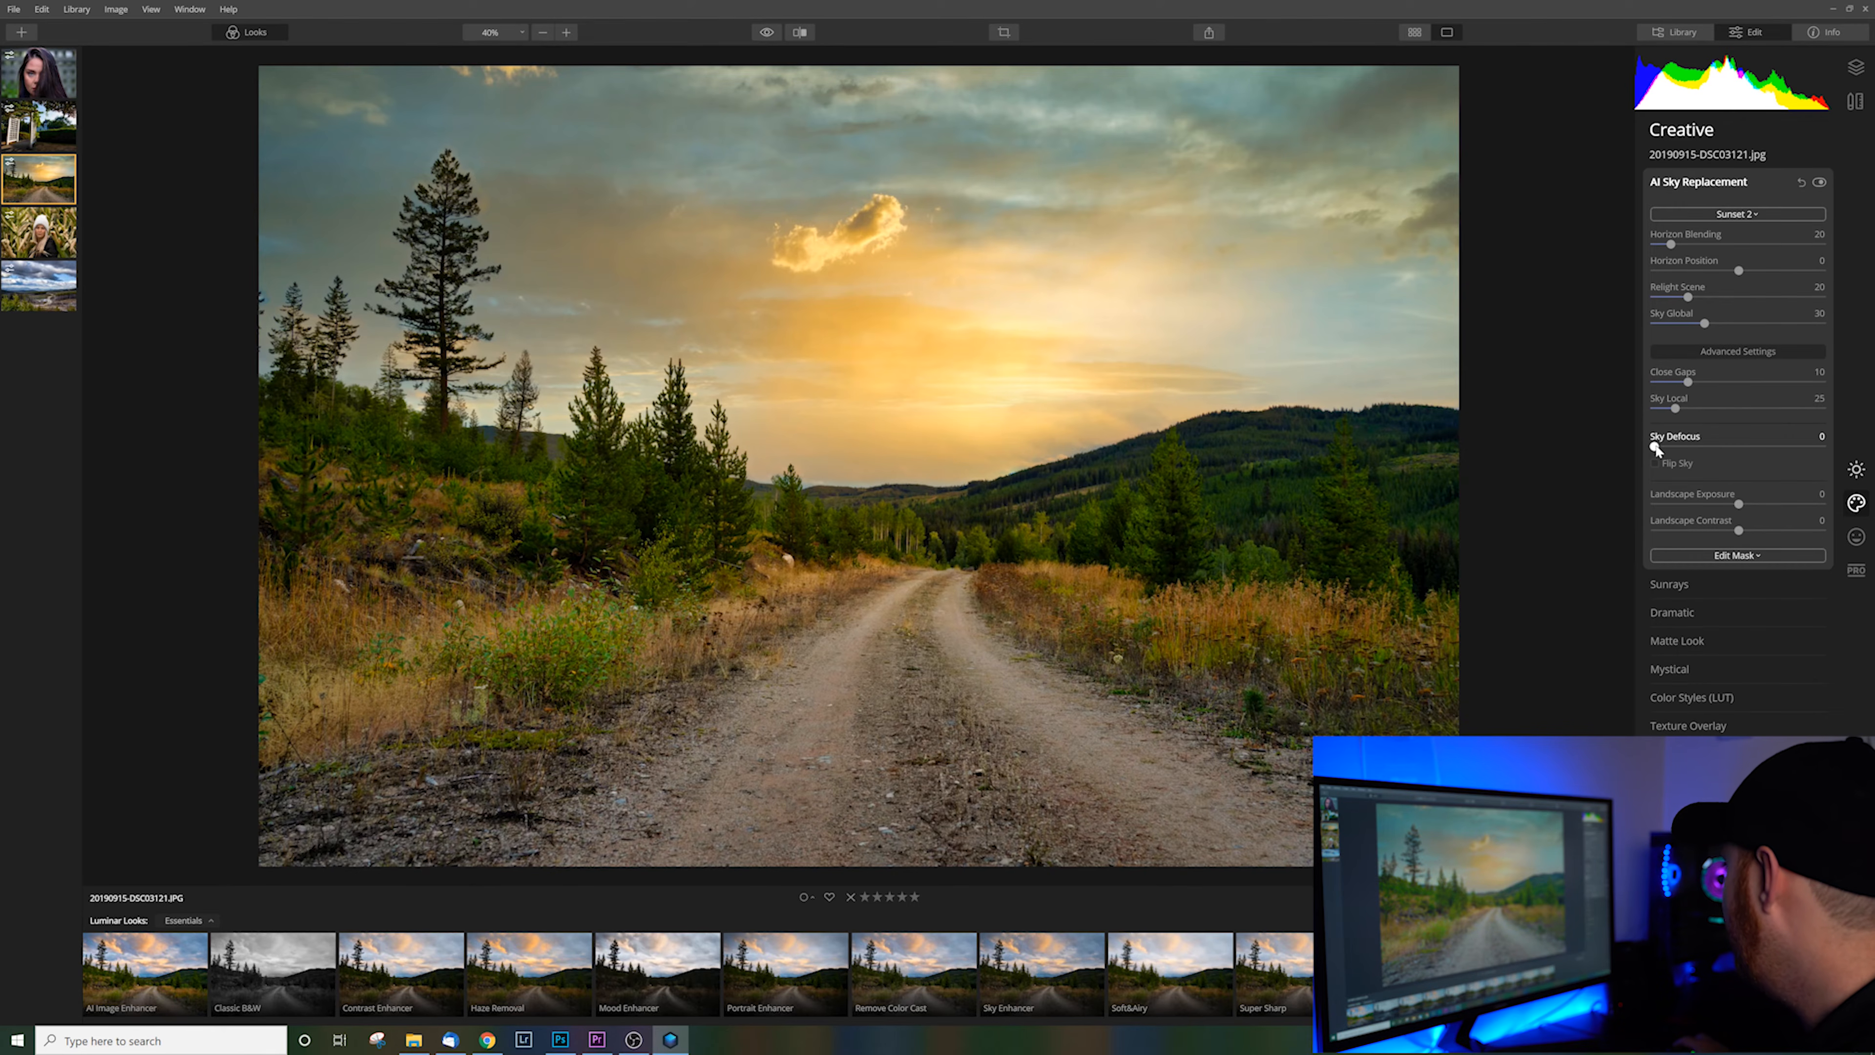
mouse_move(1656, 448)
left_mouse_down()
mouse_move(1703, 448)
mouse_move(1685, 448)
left_mouse_up()
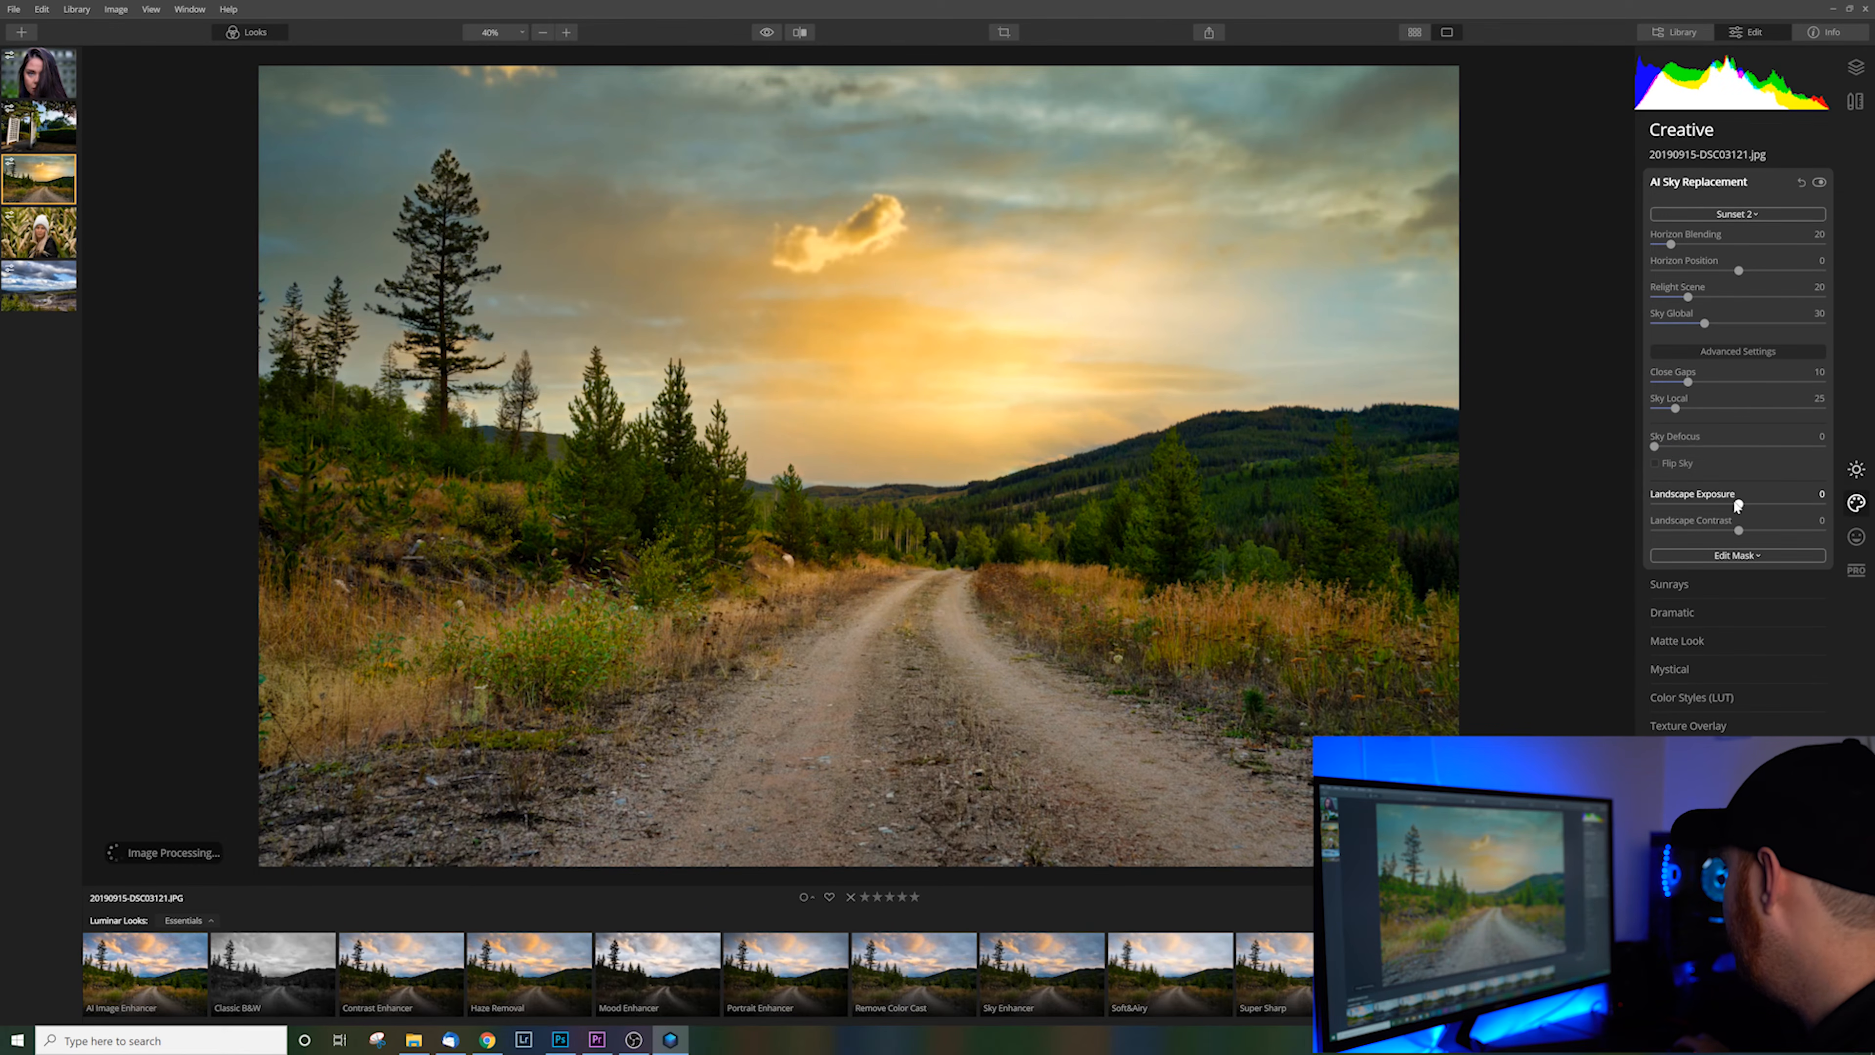
left_click_drag(1740, 505, 1746, 509)
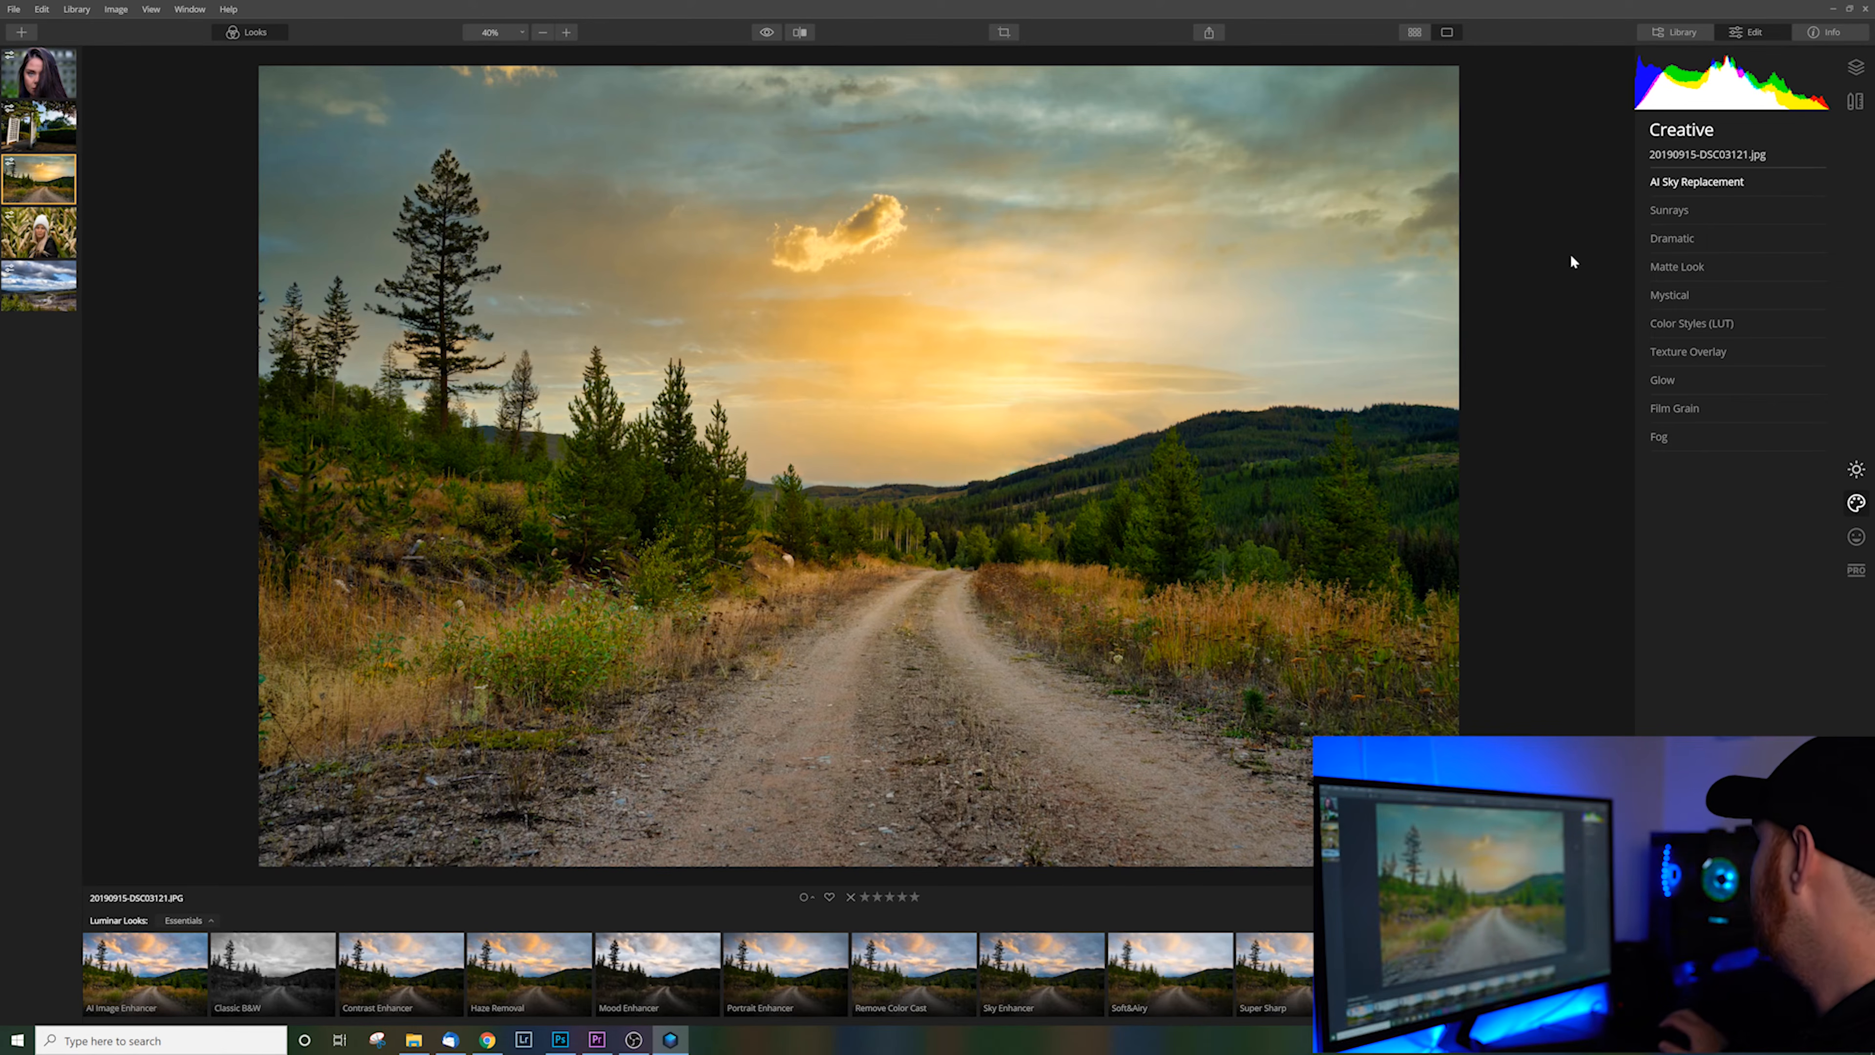
Step: Add Sunrays with an Amount of 100 and place the sun center on the horizon behind the trees left of the road
left_click(1670, 210)
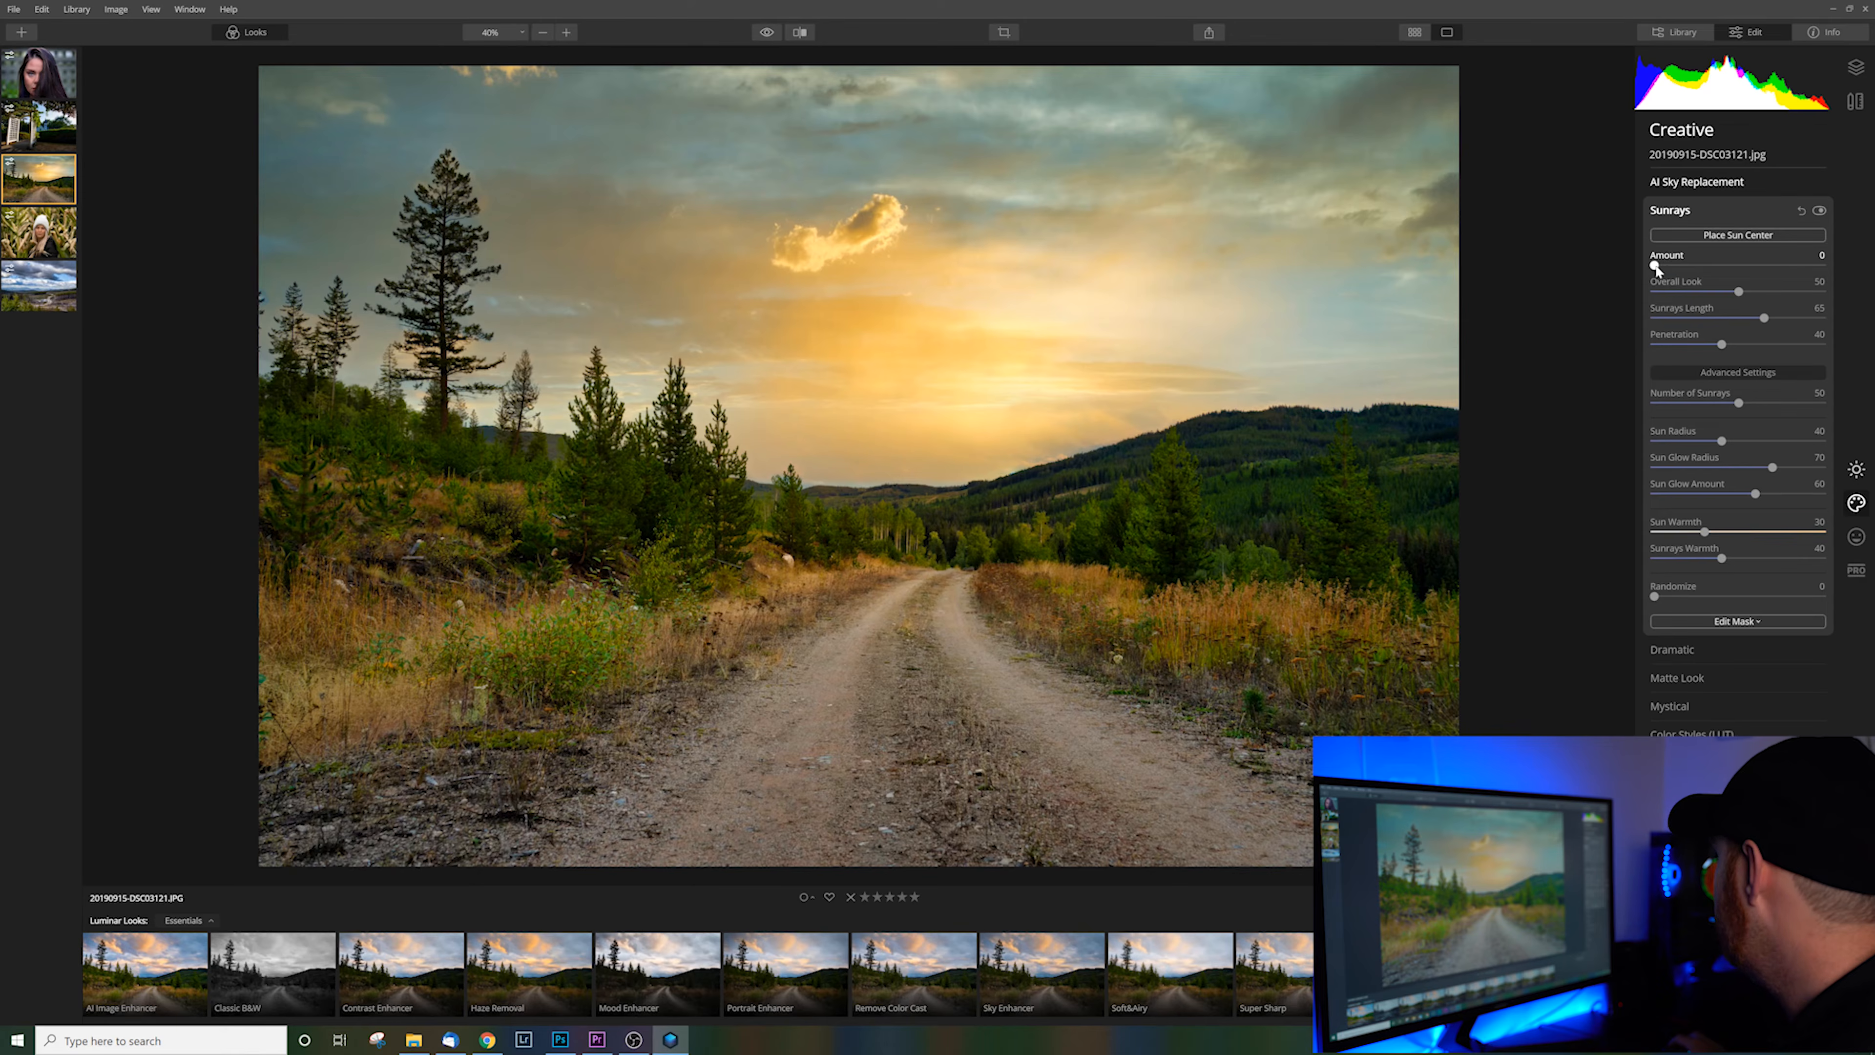
left_click_drag(1656, 267, 1822, 266)
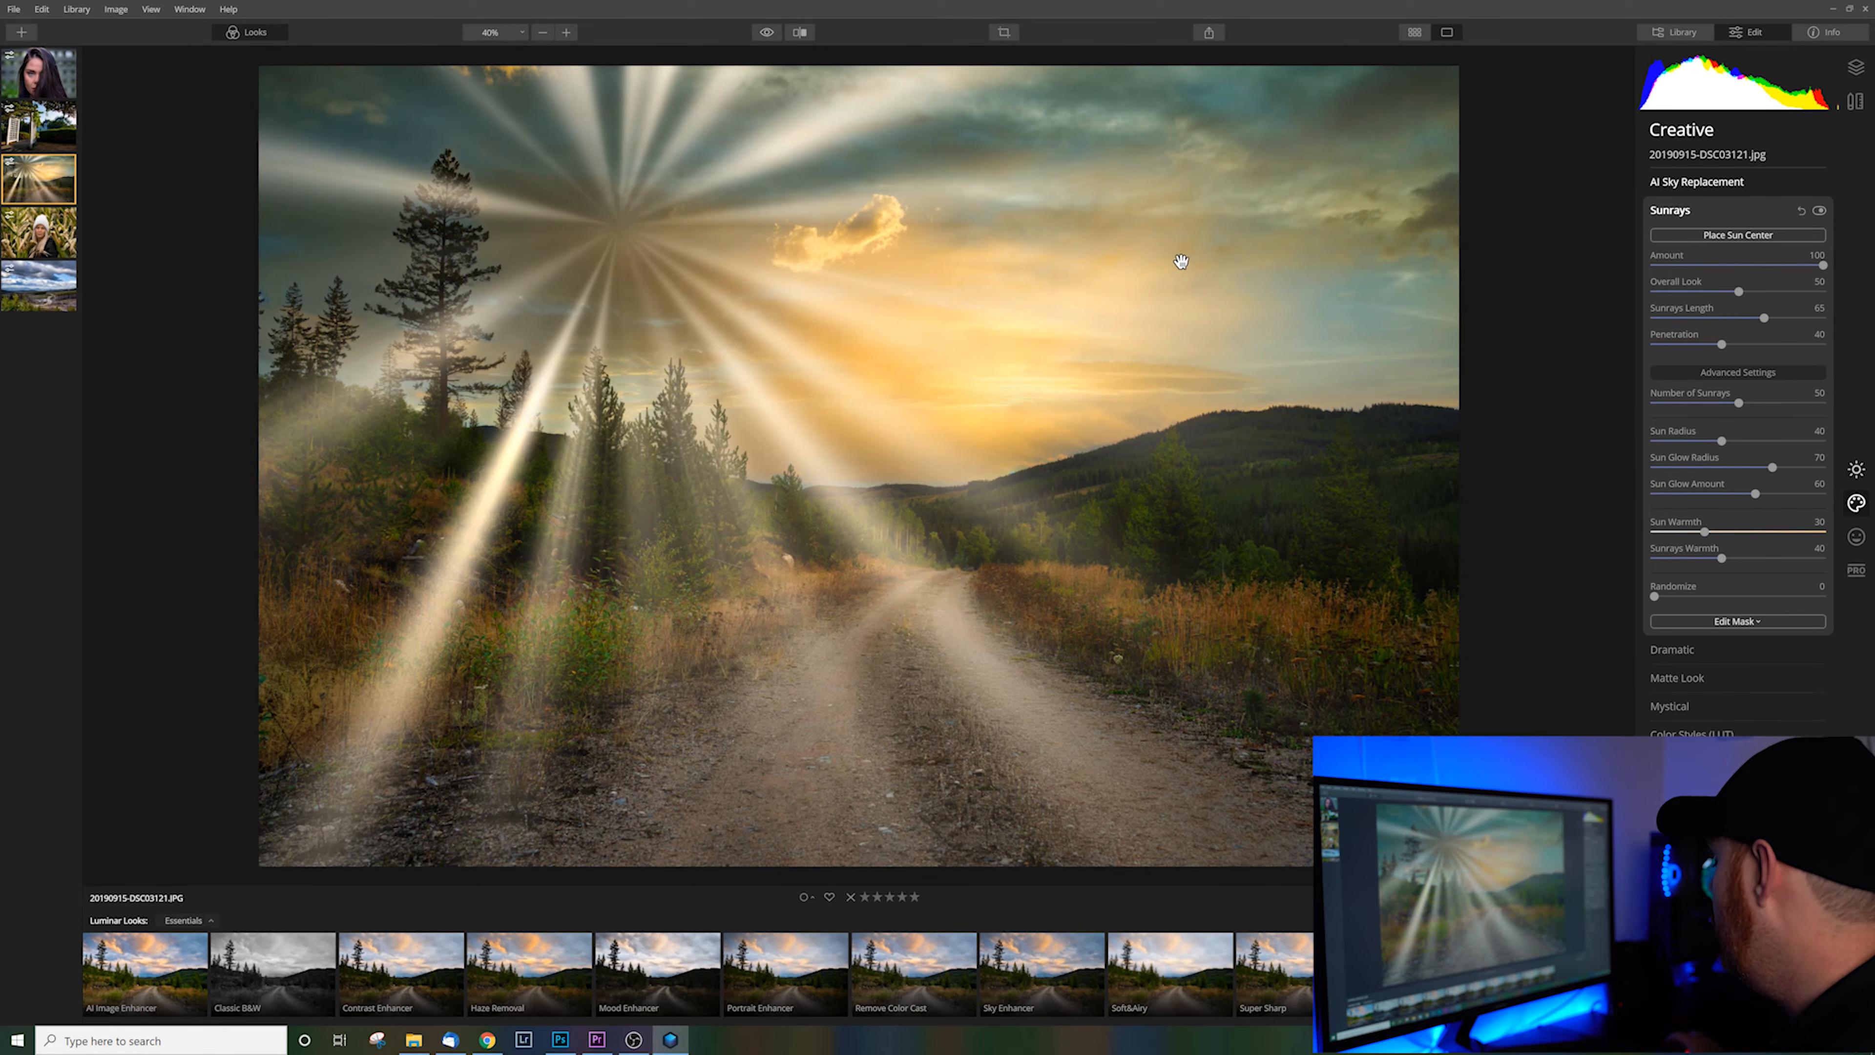
left_click(1737, 236)
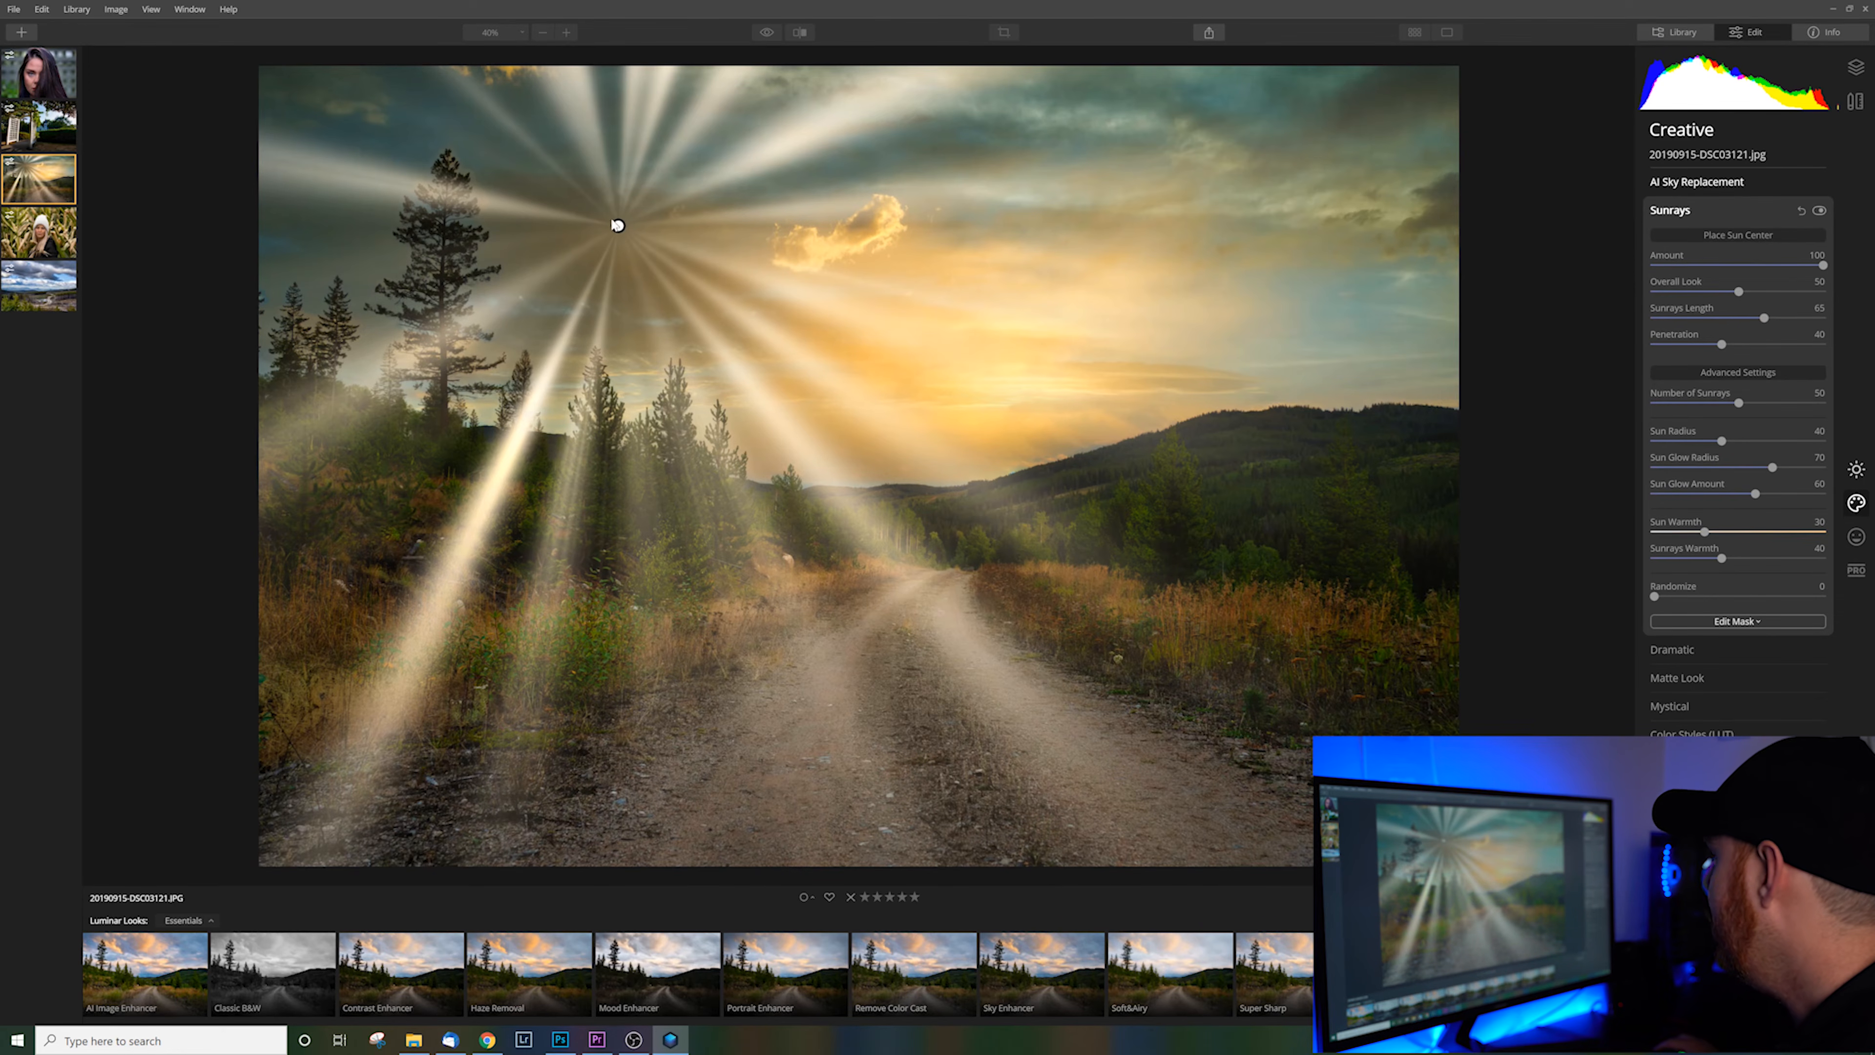
left_click_drag(617, 227, 560, 445)
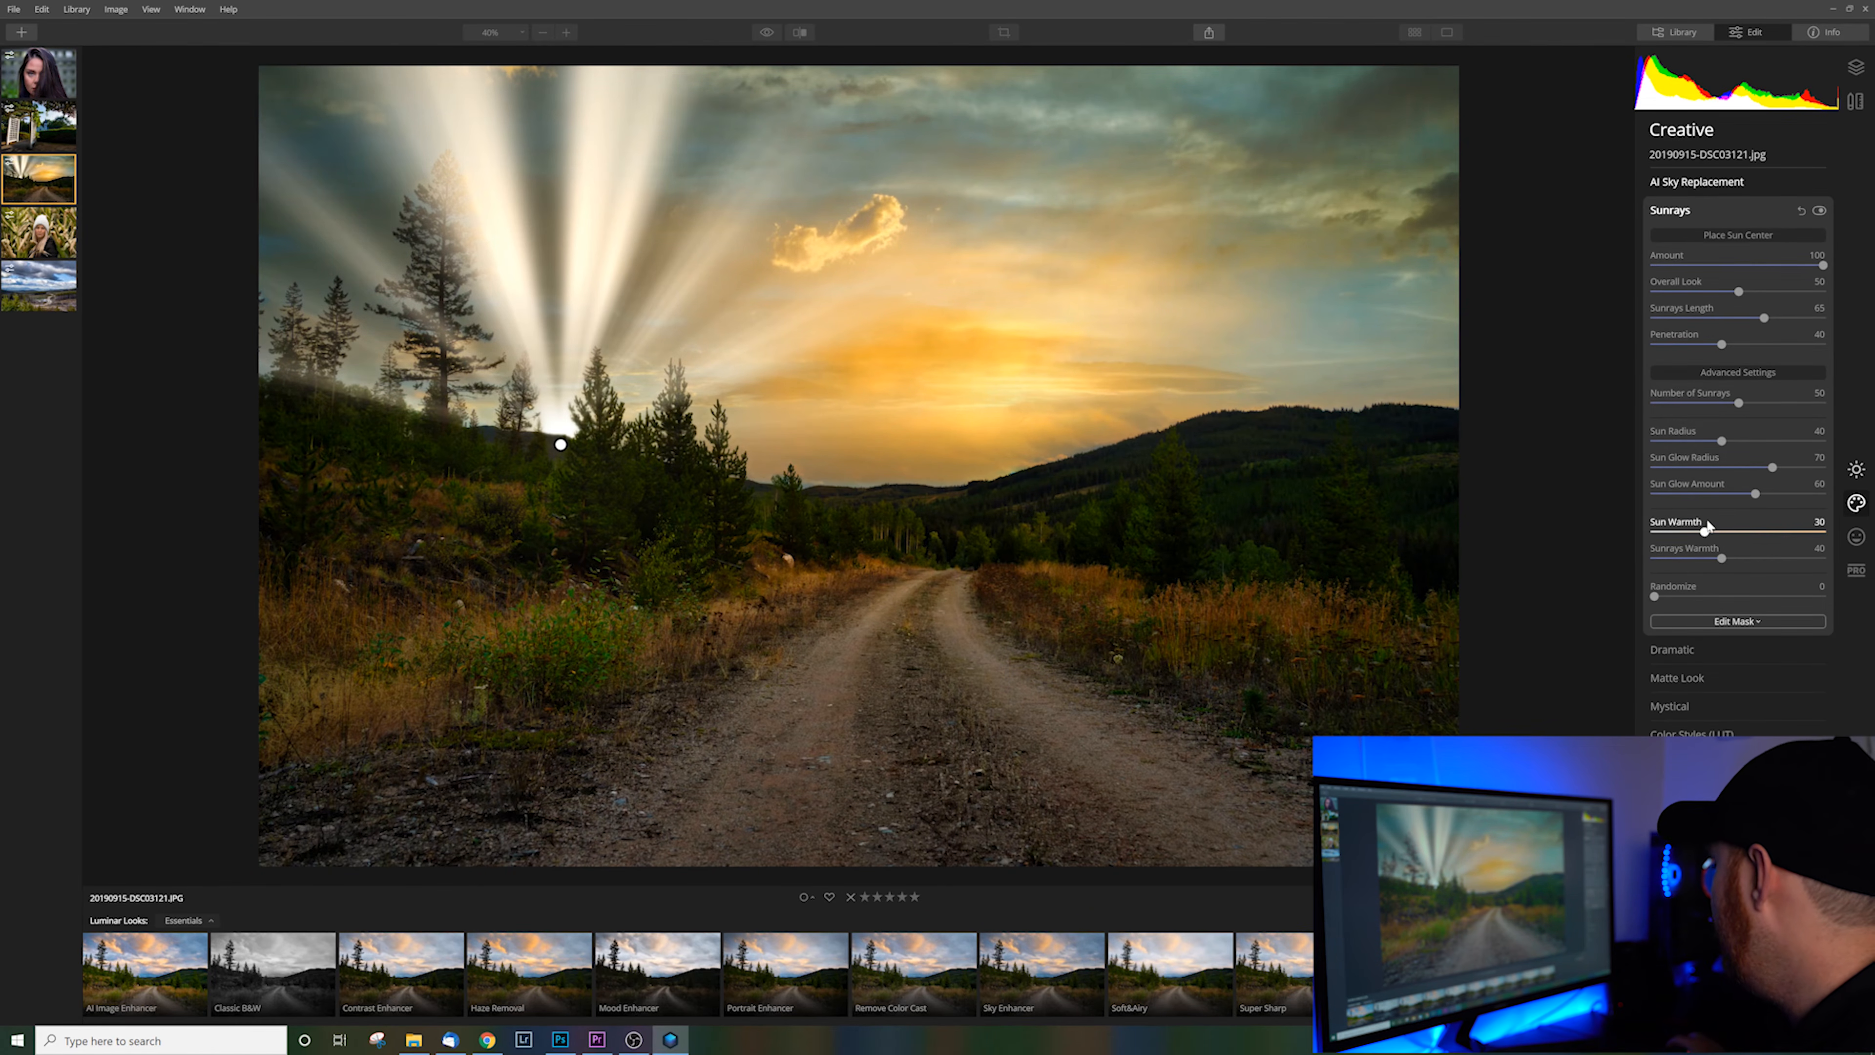
Step: Set the Sunrays' Sun Warmth to 40, Sunrays Warmth to 60, Sun Radius to 47, Randomize to 15 and Amount to 39
left_click_drag(1708, 536, 1746, 560)
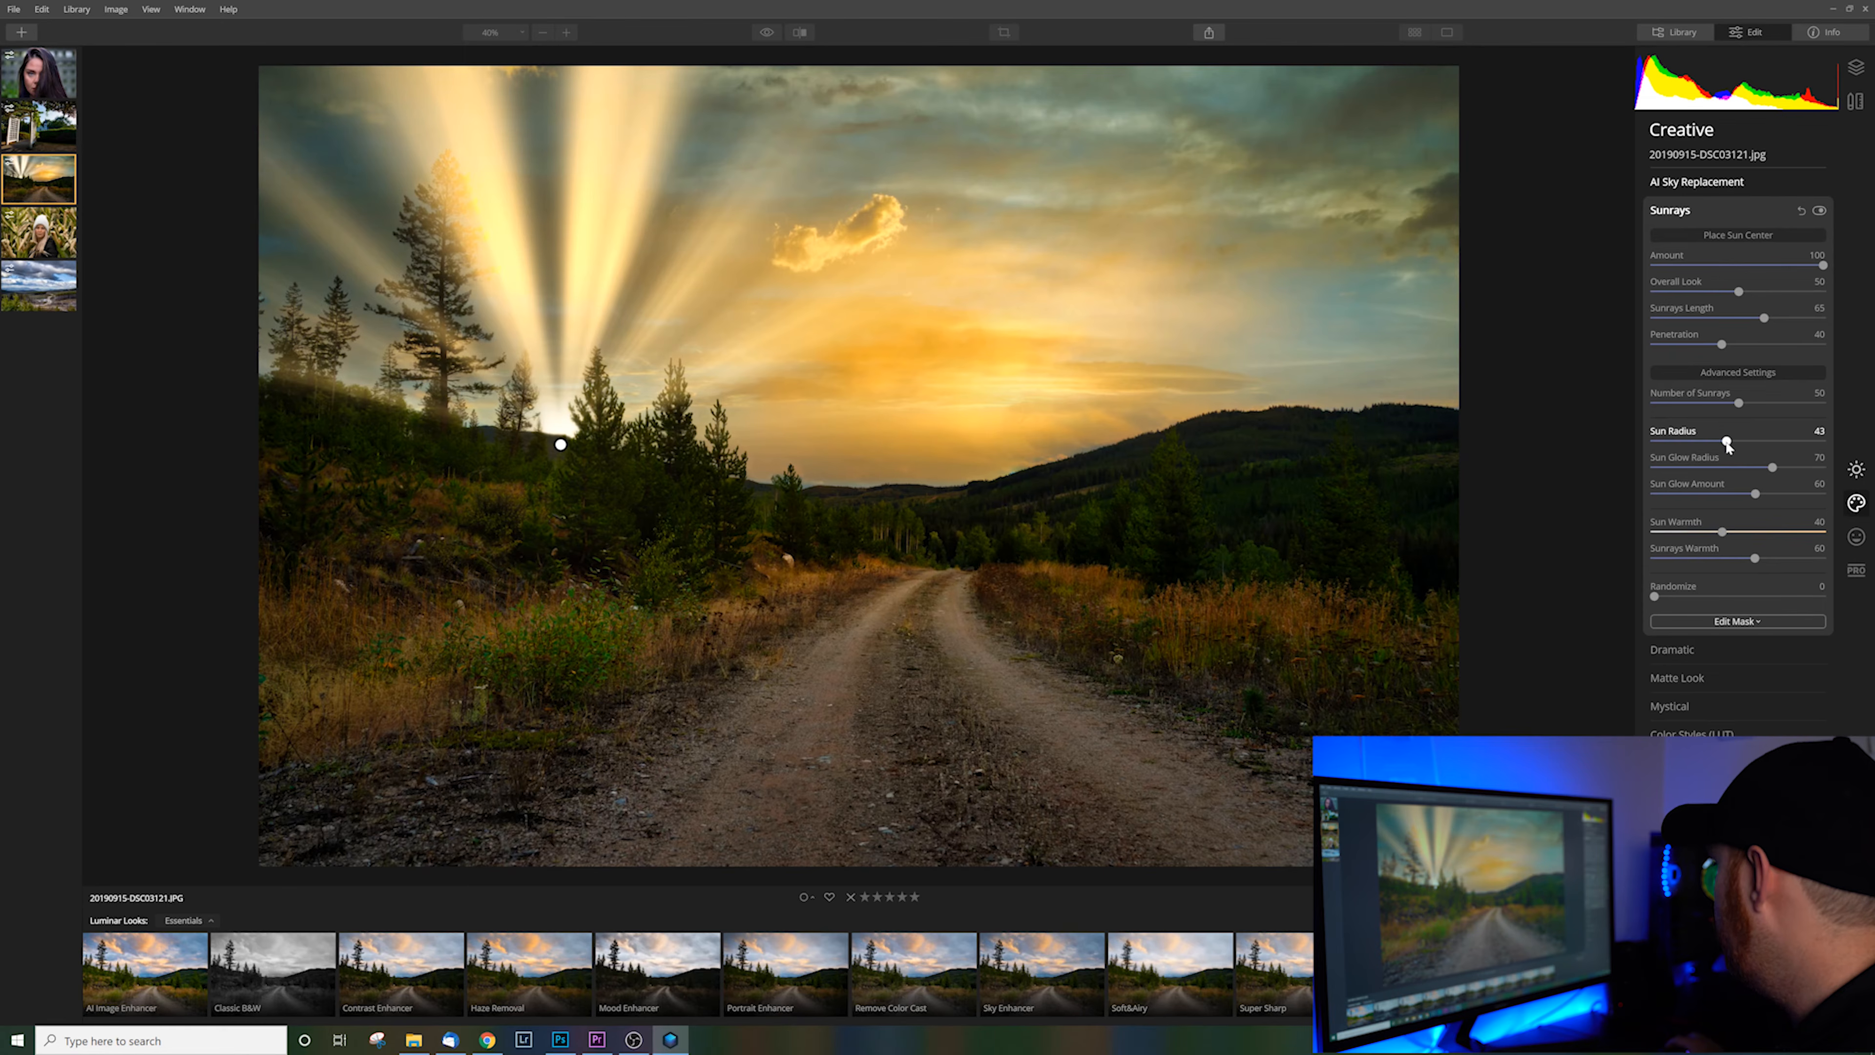
left_click_drag(1729, 447, 1735, 448)
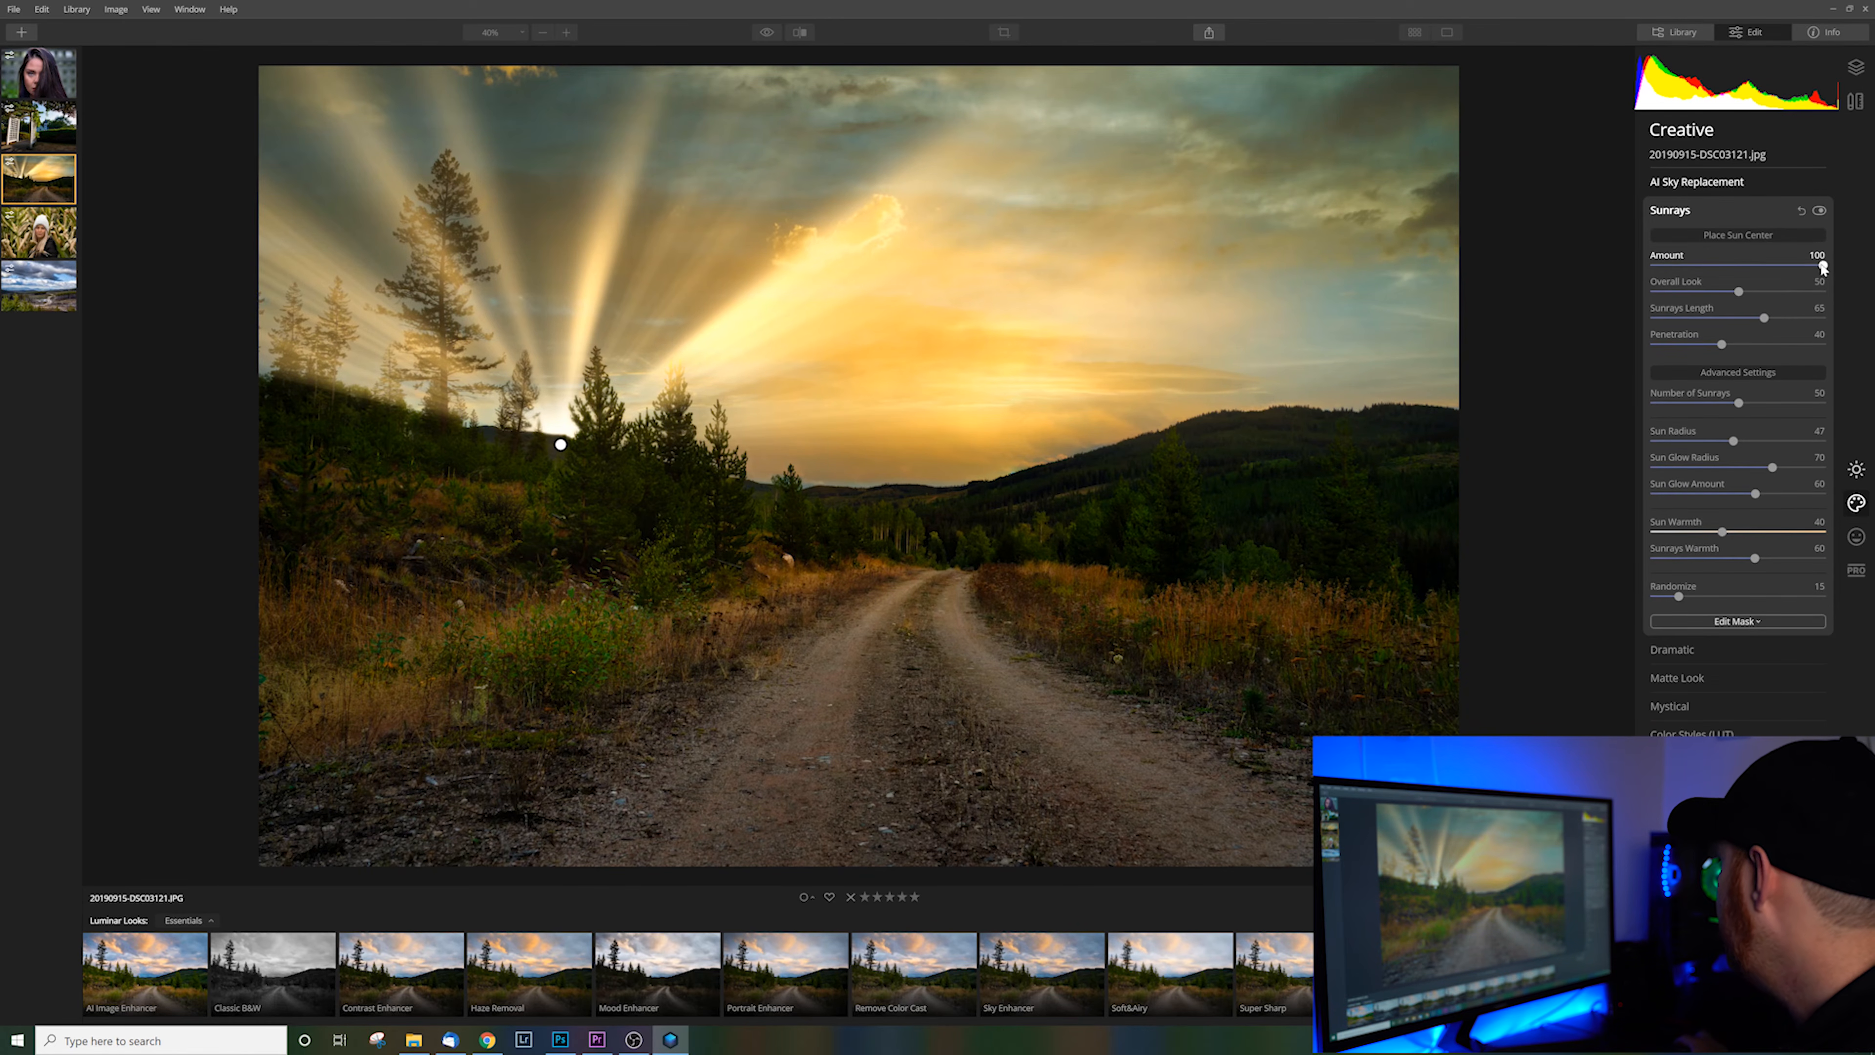
left_click_drag(1823, 264, 1720, 267)
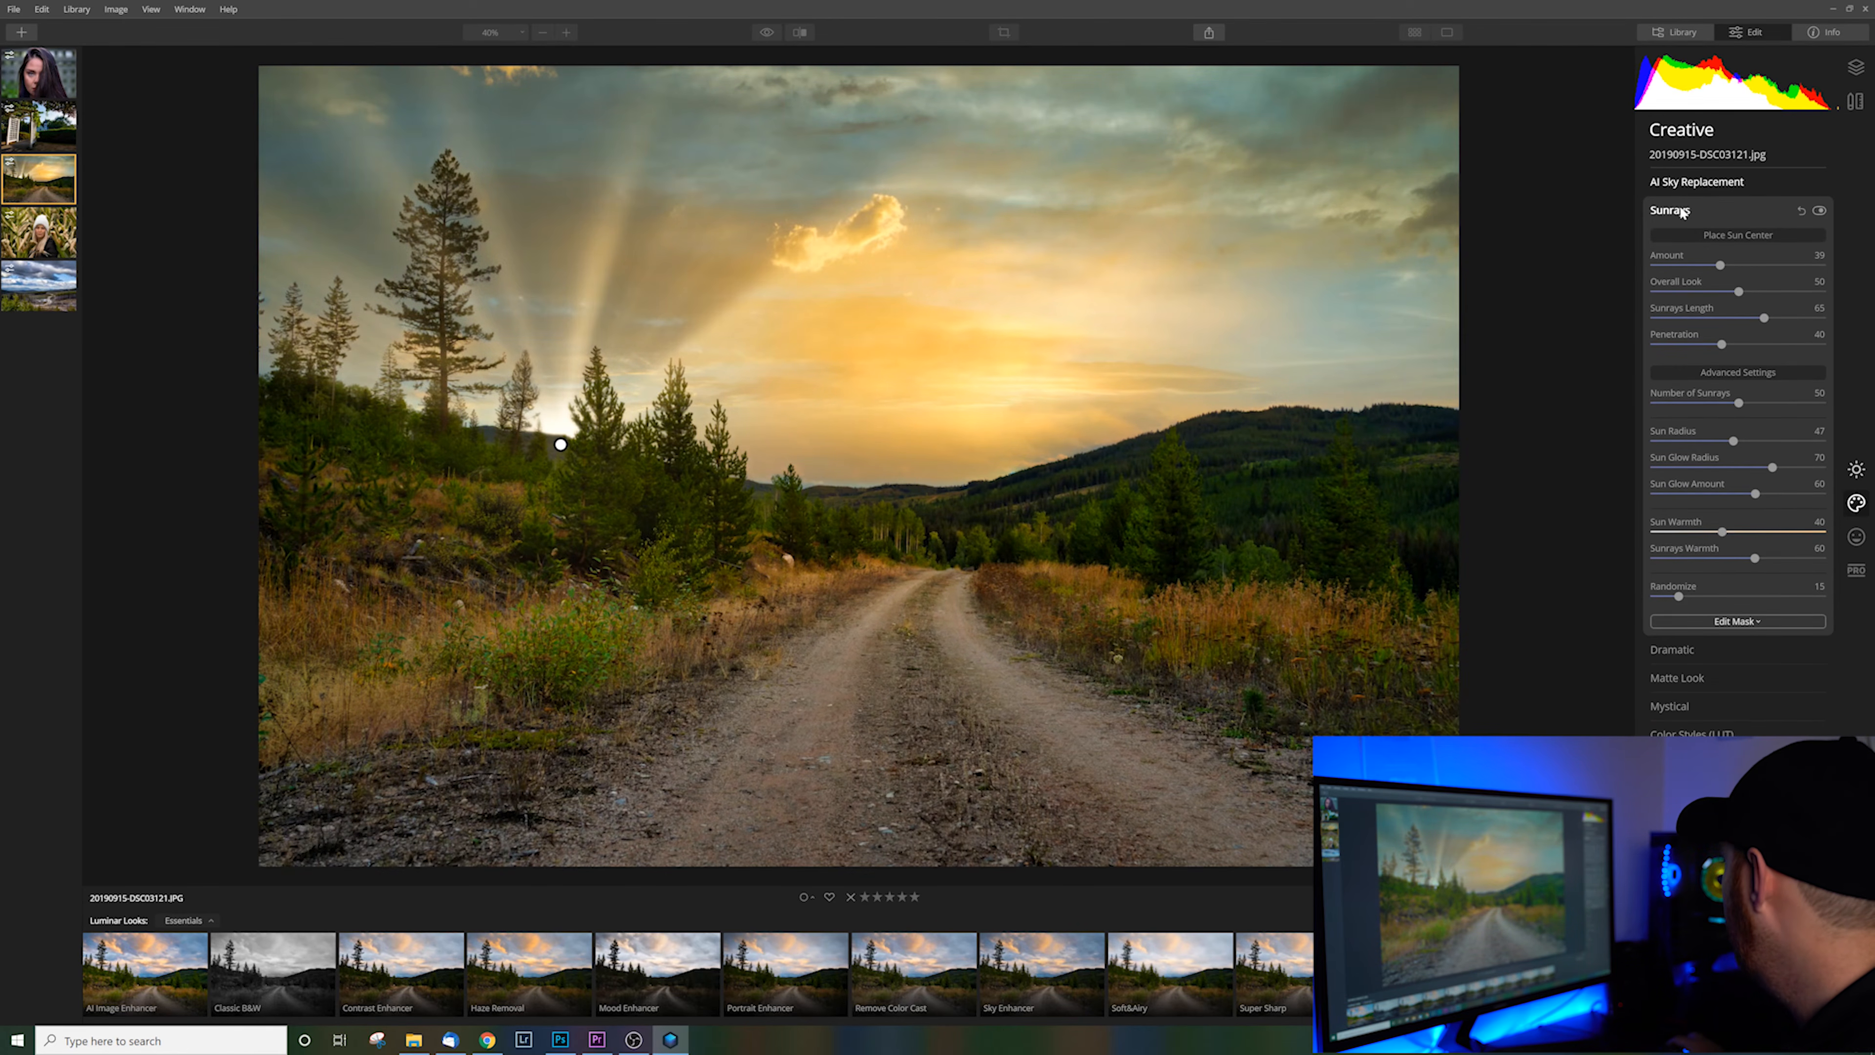
left_click(1670, 210)
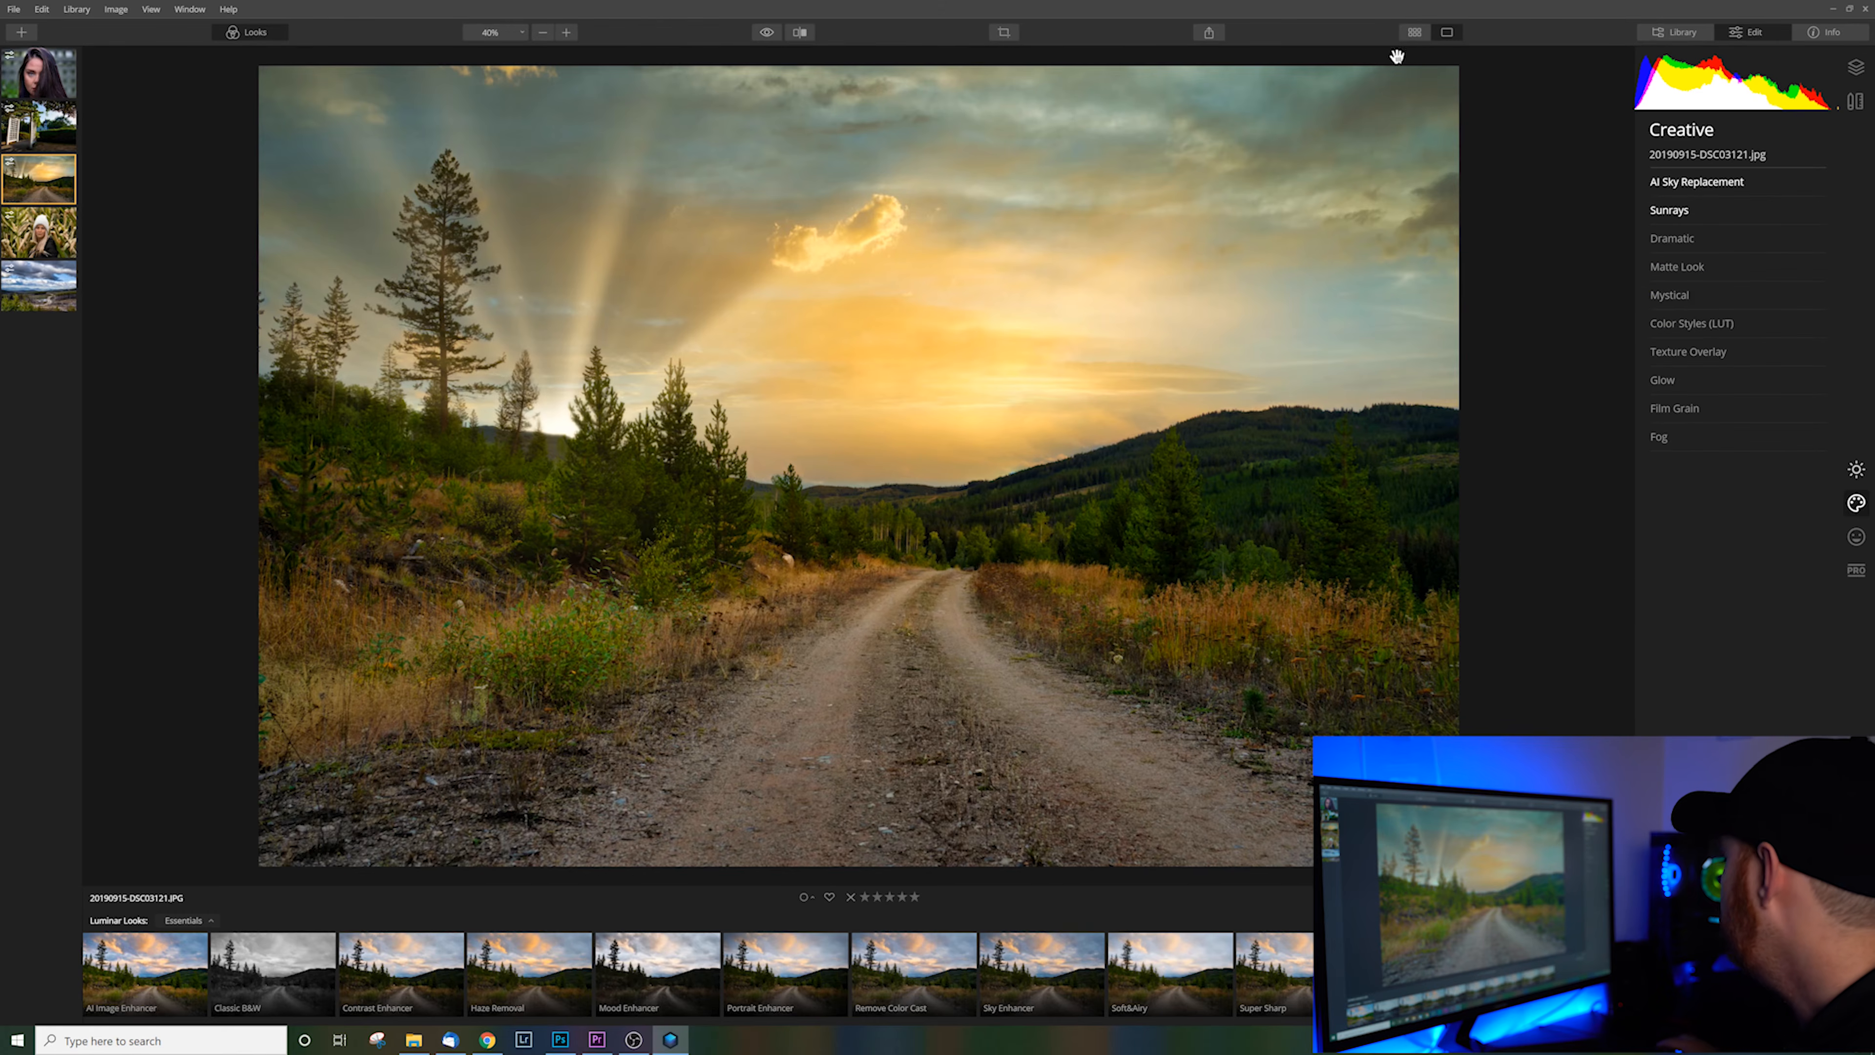
Step: Compare the edited gravel road photo with its unedited original
left_click(768, 32)
left_click(767, 33)
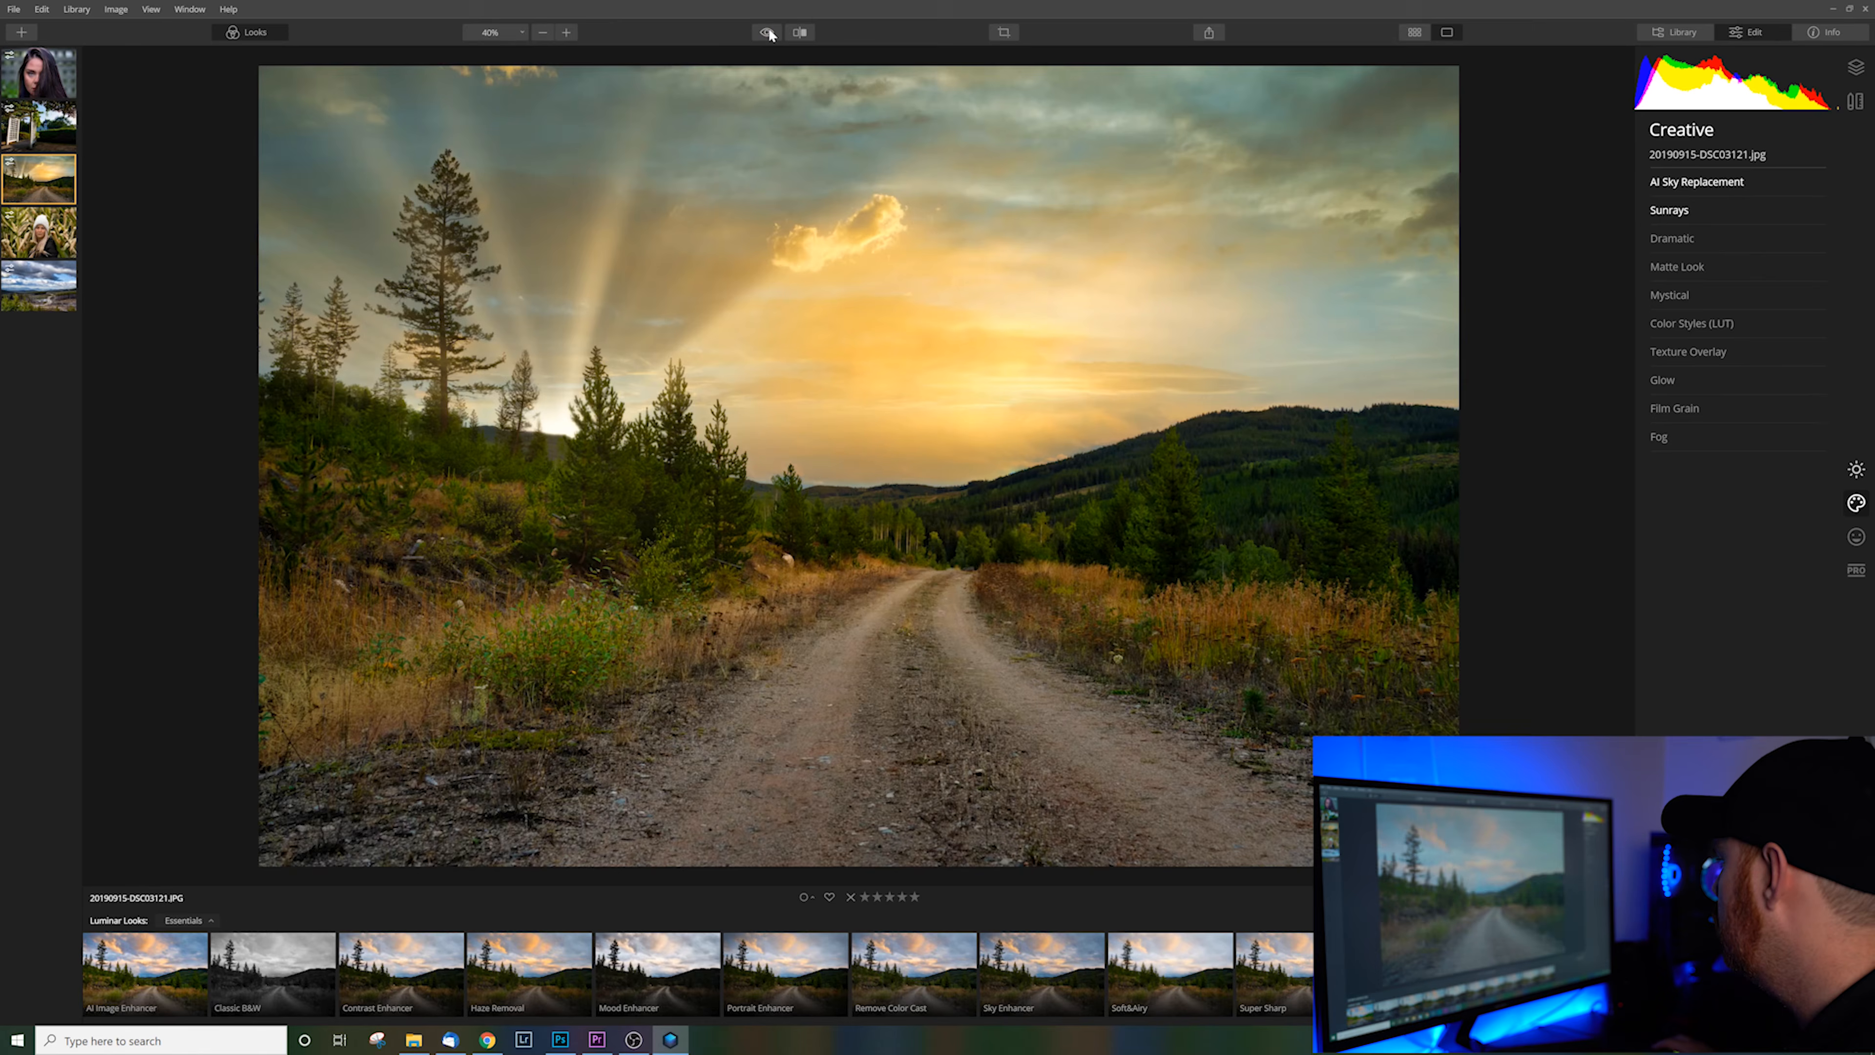
left_click(768, 33)
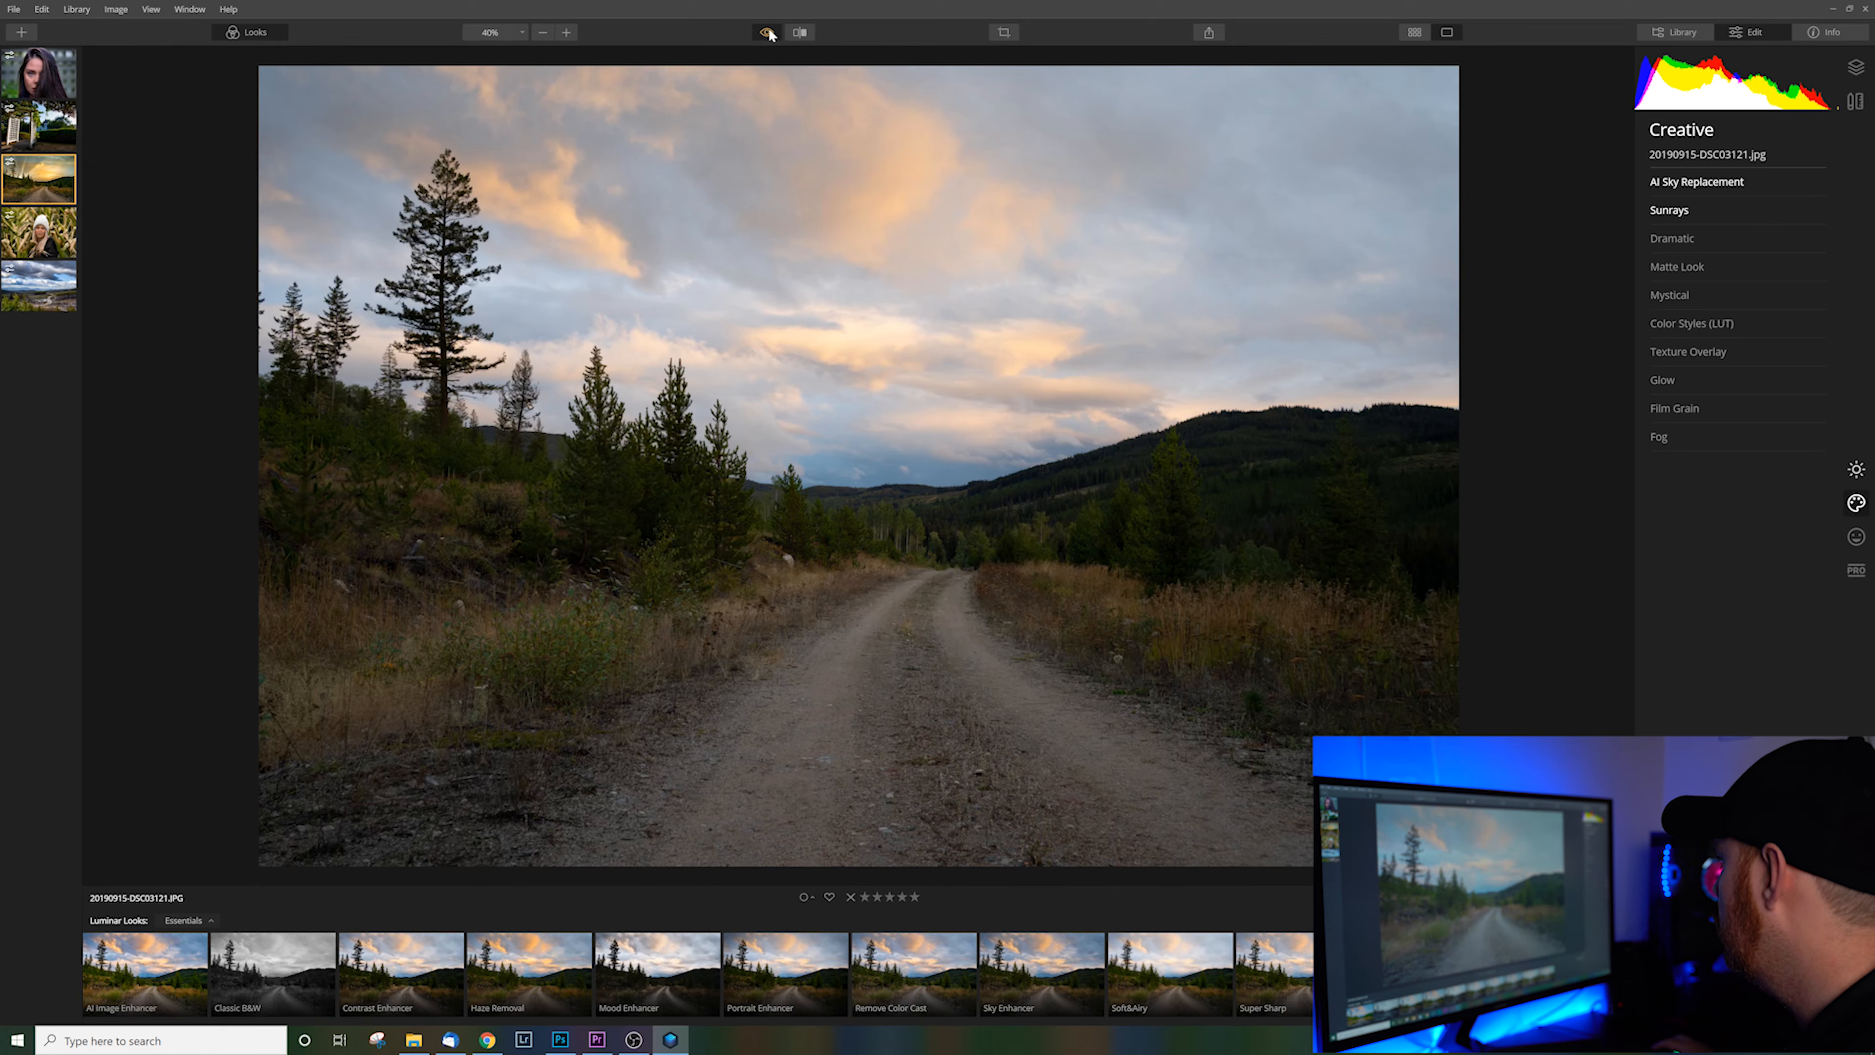
left_click(768, 33)
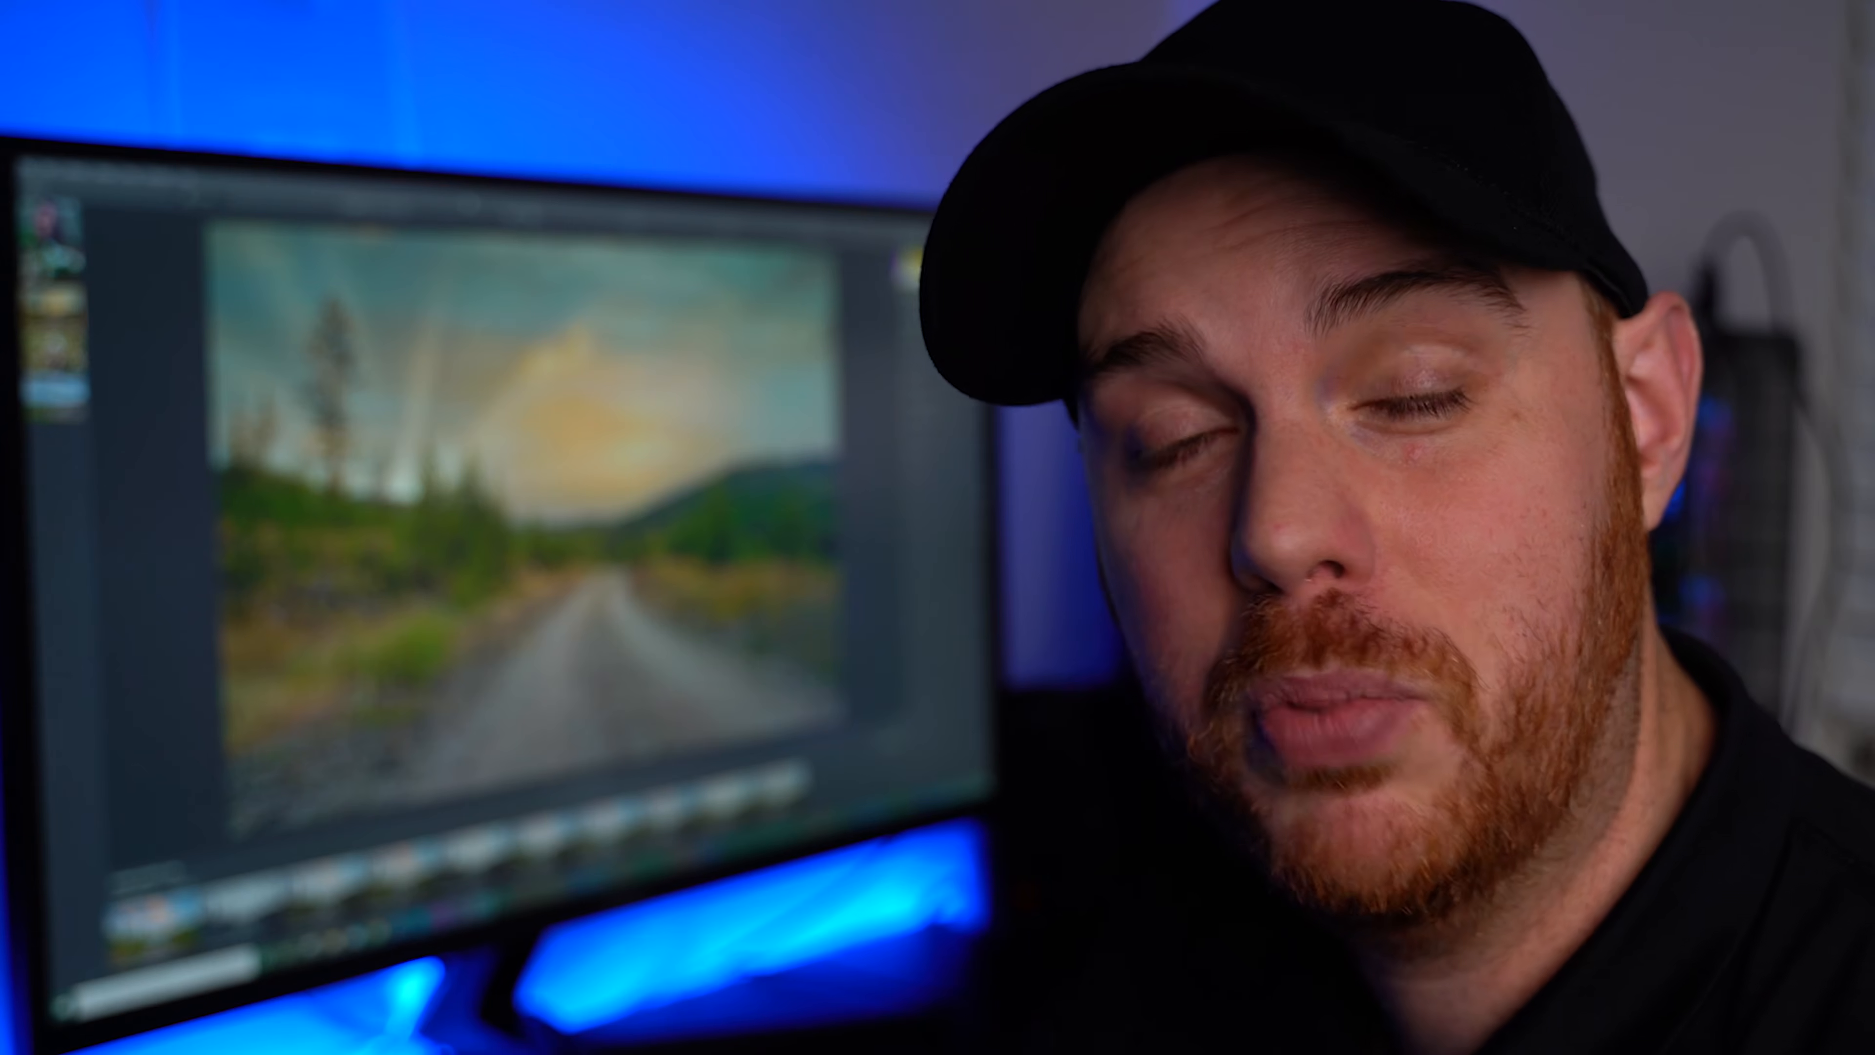